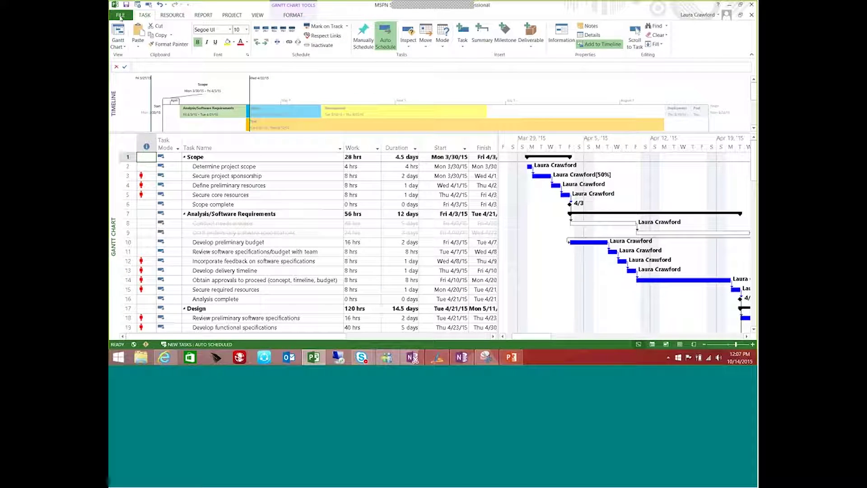
Create a new project from the Blank Project template.
{"action": "left_click", "coordinate": [120, 17]}
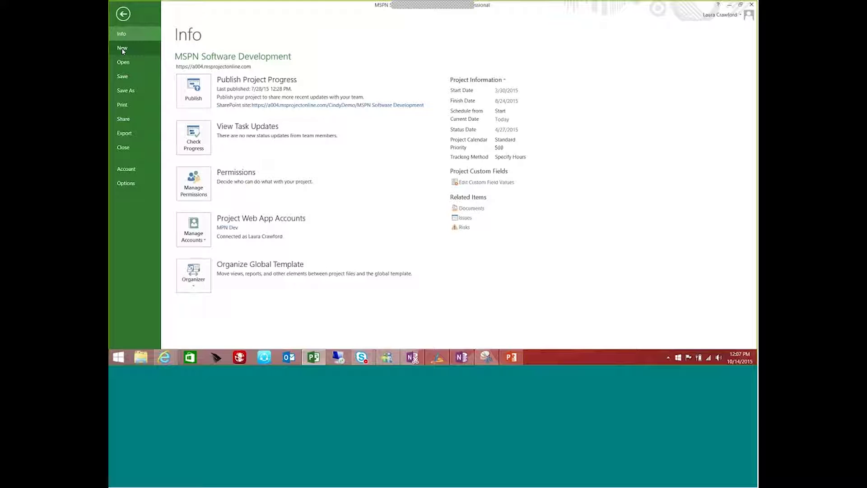
{"action": "left_click", "coordinate": [122, 50]}
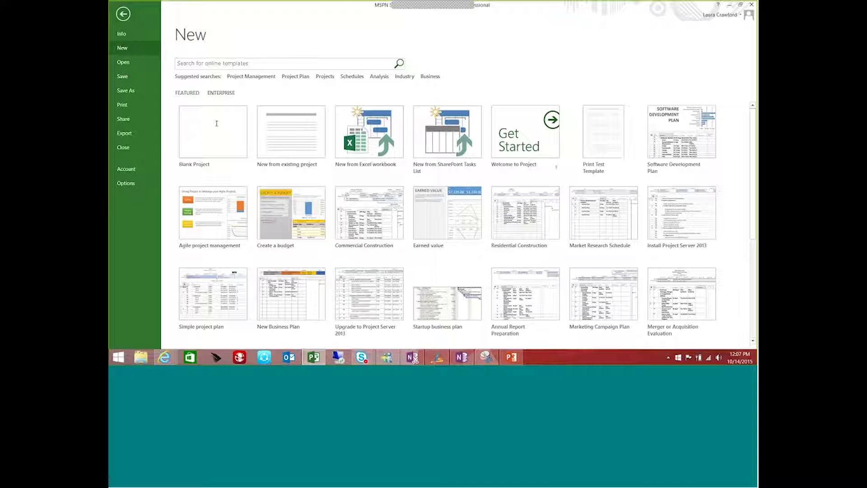
{"action": "left_click", "coordinate": [216, 123]}
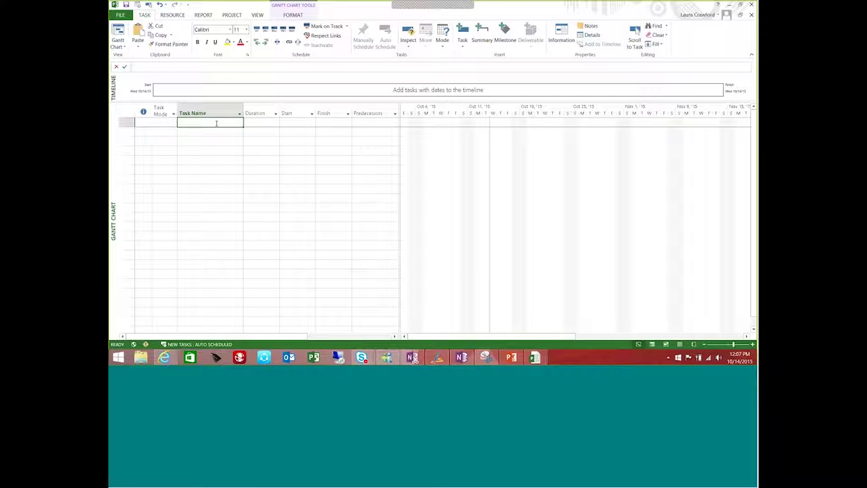
Add a first unnamed task by giving it a start date of Wed 10/14/15.
{"action": "left_click", "coordinate": [296, 122]}
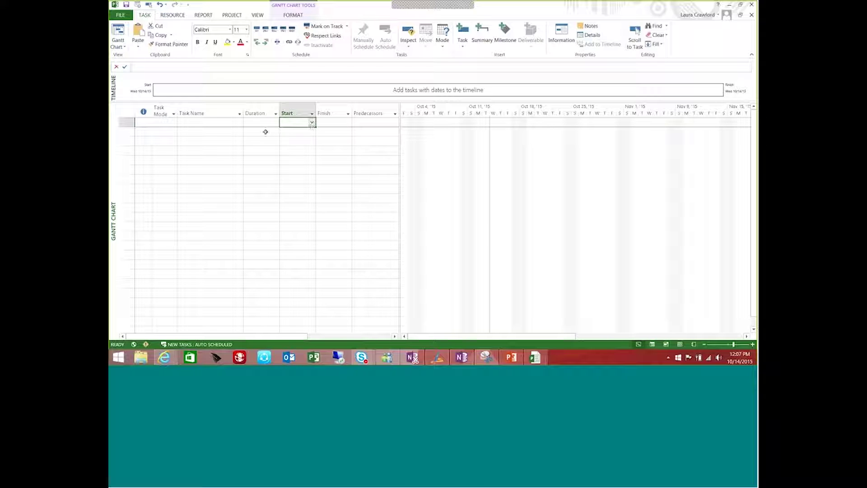
{"action": "left_click", "coordinate": [311, 122]}
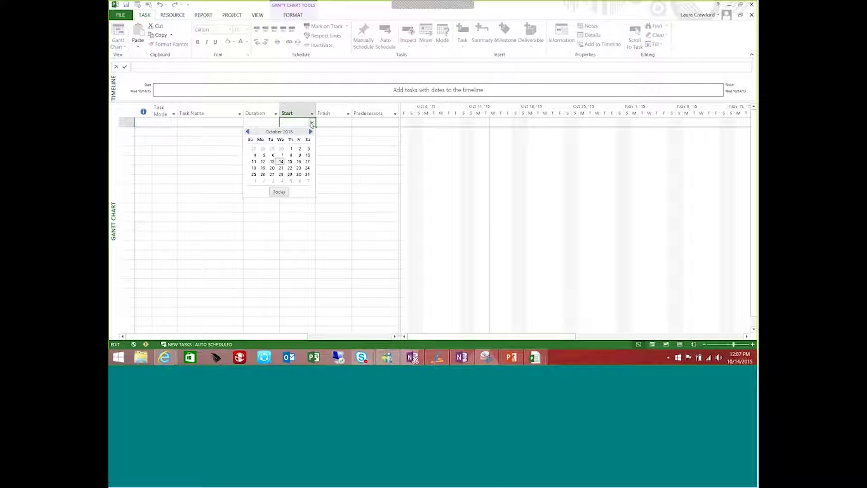
{"action": "left_click", "coordinate": [226, 120]}
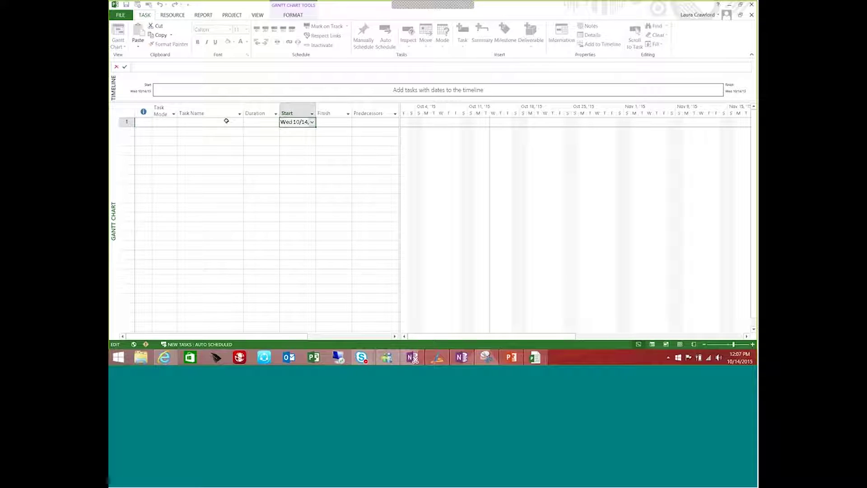
{"action": "left_click", "coordinate": [226, 121]}
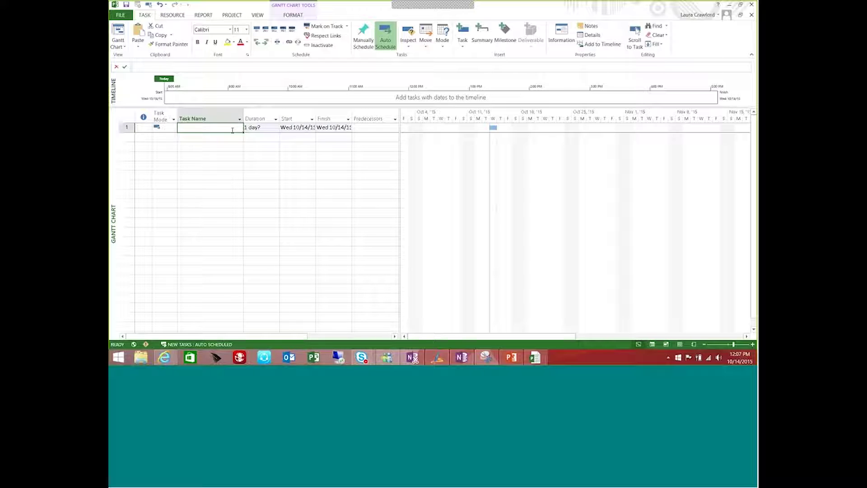
Set the project's start date to Wed 10/28/15 and widen the Start and Finish columns to fit their dates.
{"action": "left_click", "coordinate": [233, 15]}
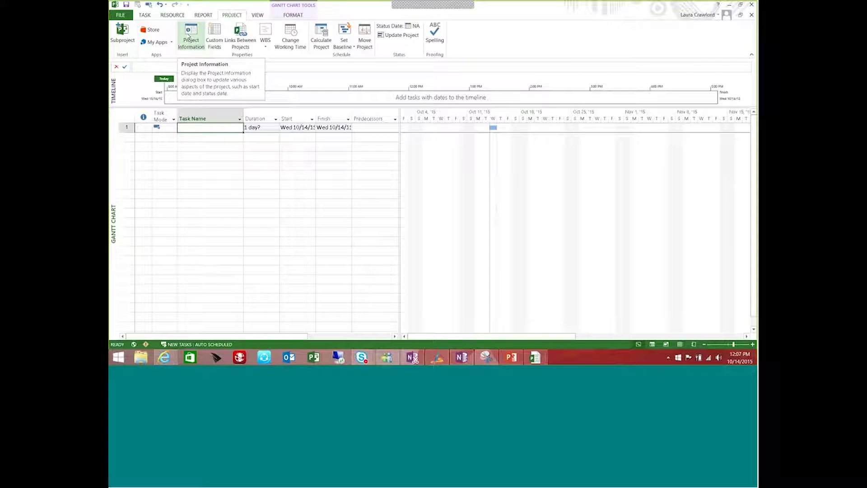
{"action": "left_click", "coordinate": [189, 36]}
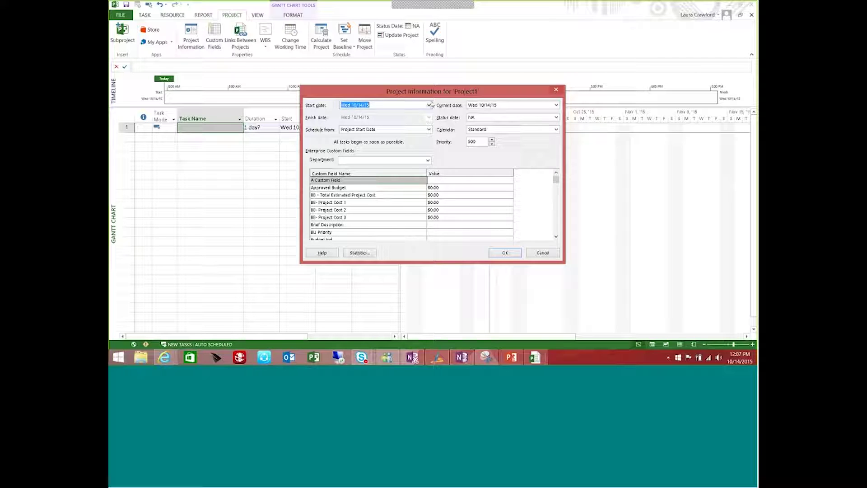
{"action": "left_click", "coordinate": [429, 105]}
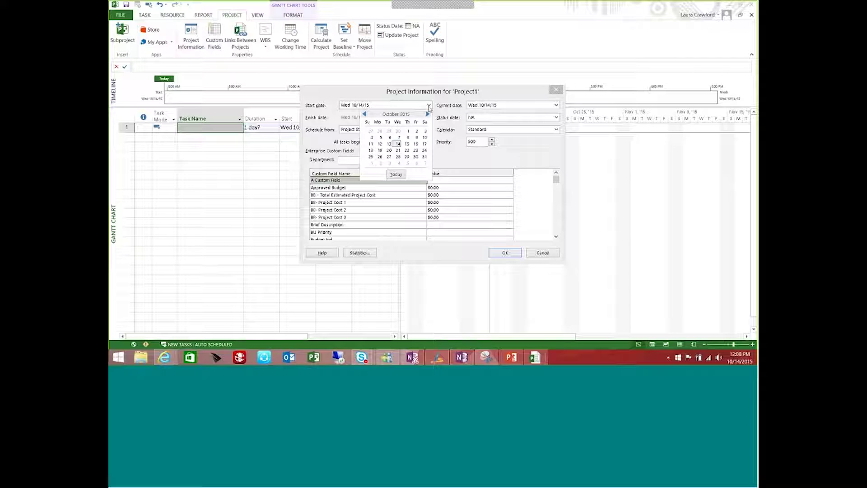
{"action": "left_click", "coordinate": [398, 157]}
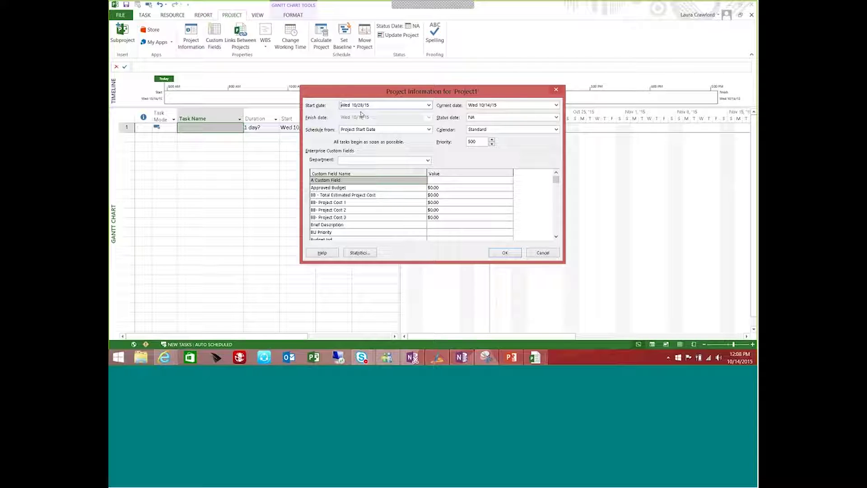
{"action": "left_click", "coordinate": [499, 254]}
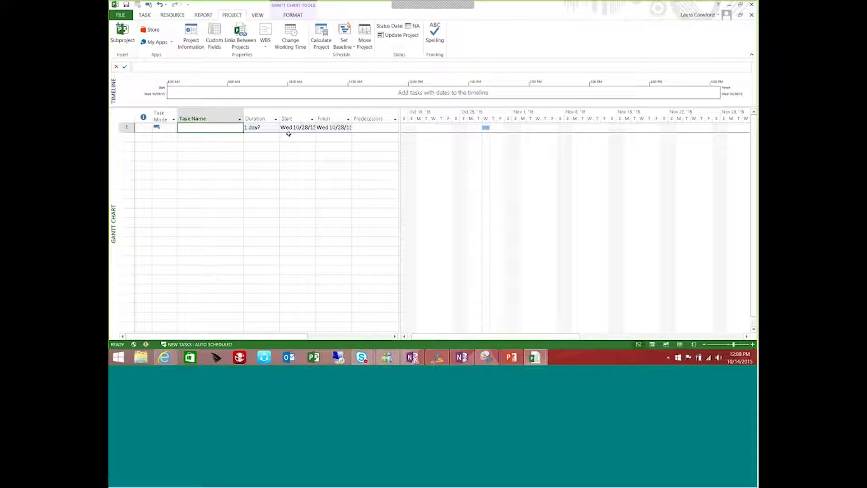
{"action": "left_click_drag", "start_coordinate": [352, 115], "coordinate": [363, 107]}
{"action": "double_click", "coordinate": [315, 114]}
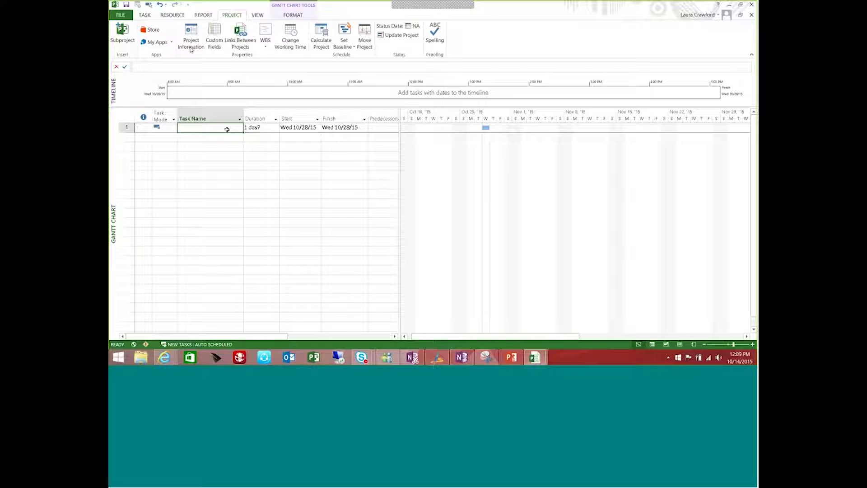
Review the calendars available in the project information and keep the Standard calendar.
{"action": "left_click", "coordinate": [194, 30]}
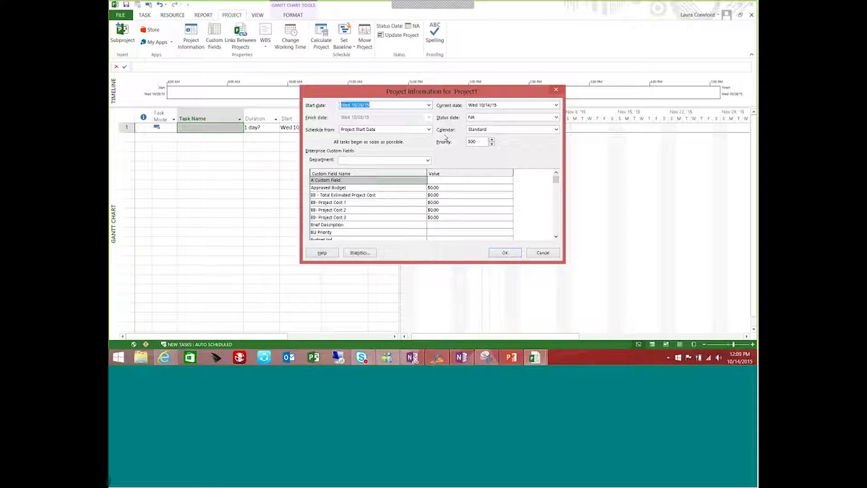
{"action": "left_click", "coordinate": [556, 130]}
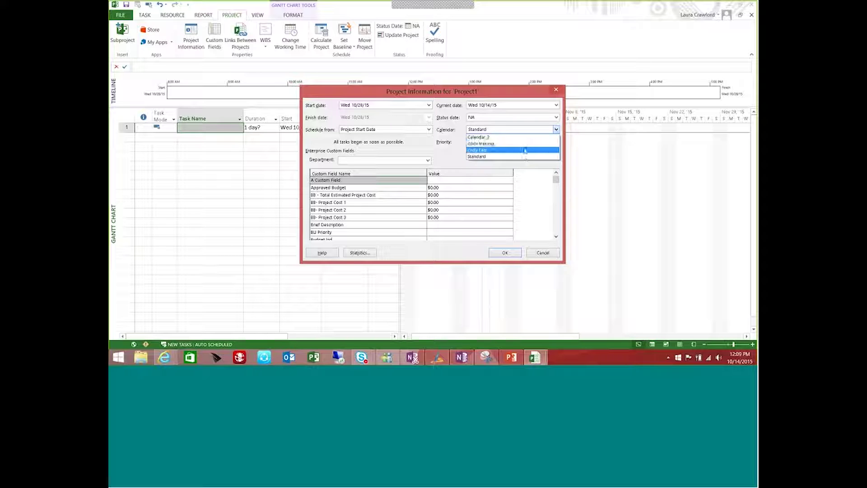
{"action": "left_click", "coordinate": [463, 144]}
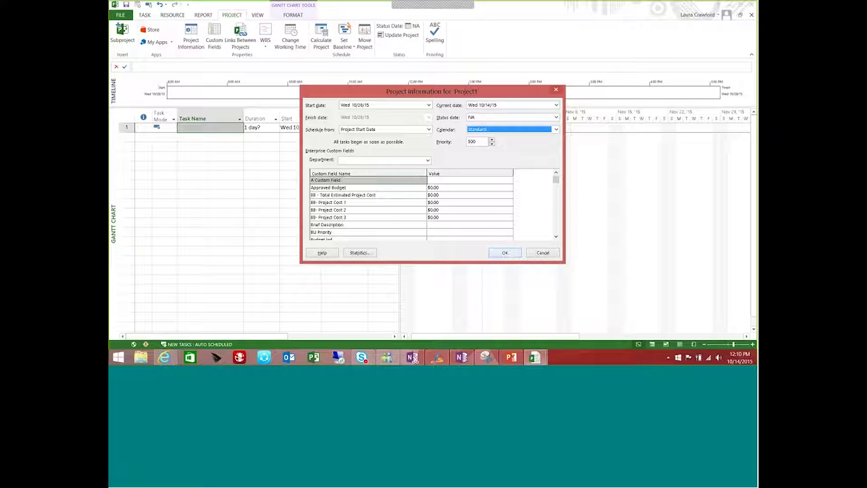
{"action": "left_click", "coordinate": [507, 252]}
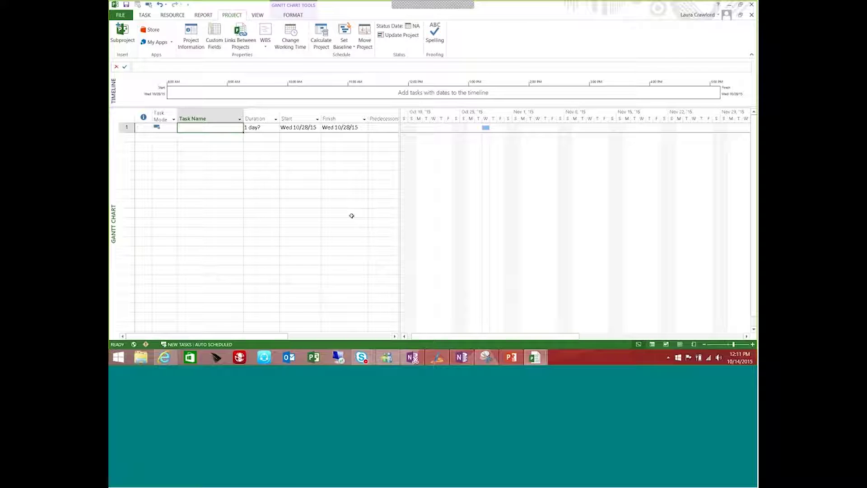
Review the task mode choices for the first task and keep Auto Scheduled.
{"action": "left_click", "coordinate": [170, 130]}
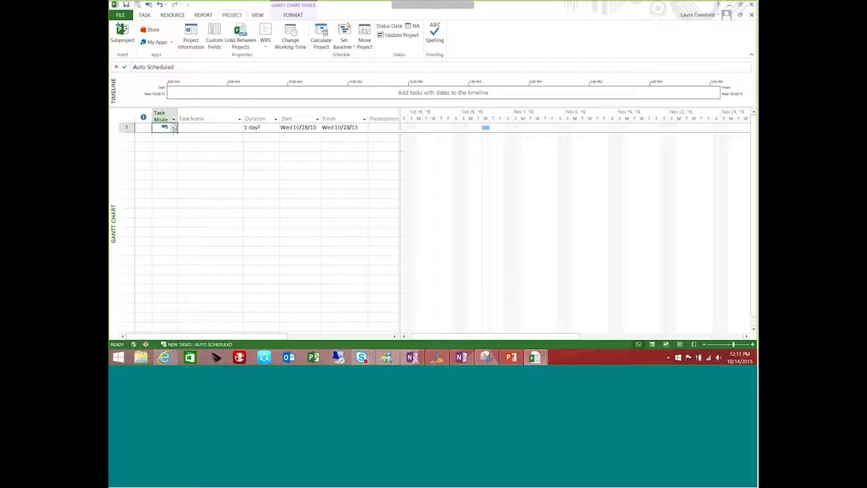
{"action": "left_click", "coordinate": [174, 128]}
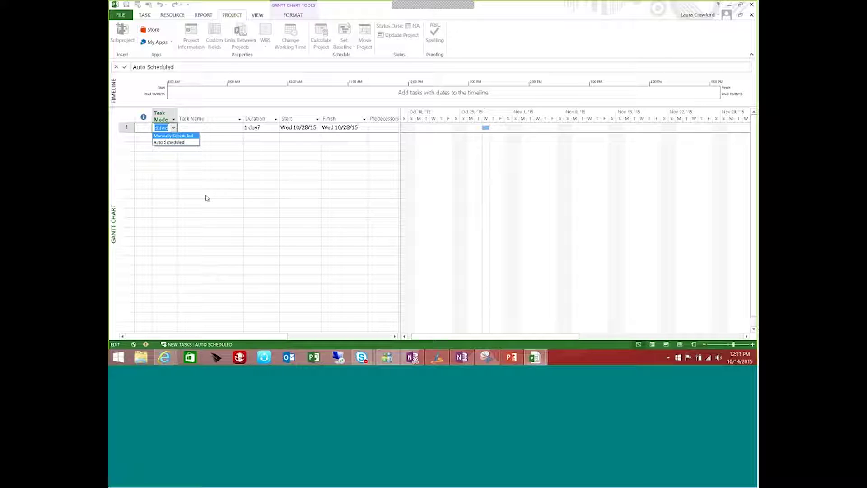
{"action": "left_click", "coordinate": [171, 142]}
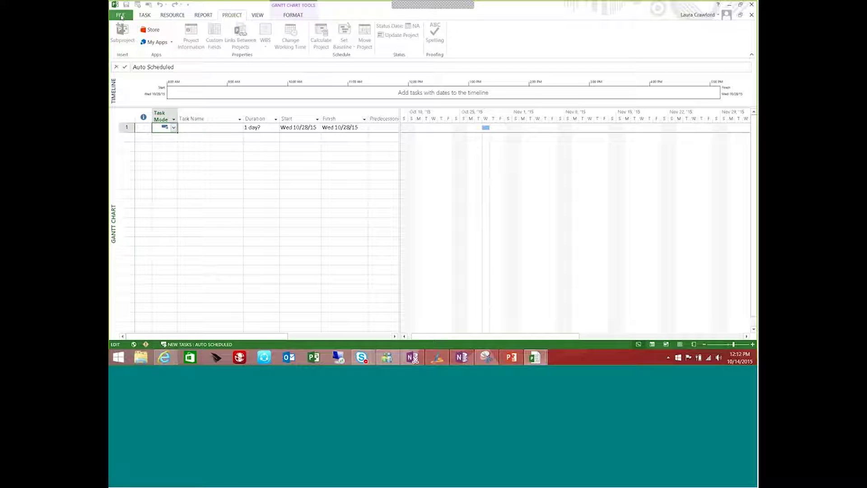
In the schedule options, switch the scheduling scope to All New Projects and back to Project1 to compare the settings.
{"action": "left_click", "coordinate": [120, 16]}
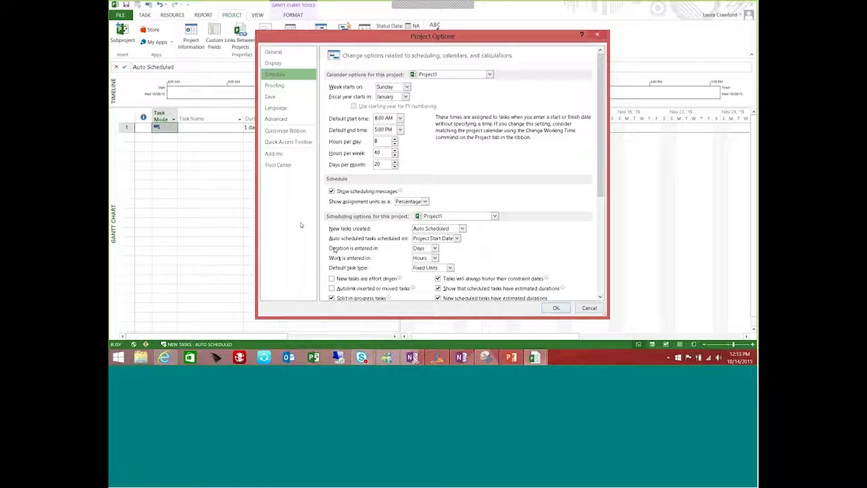
{"action": "left_click", "coordinate": [495, 217]}
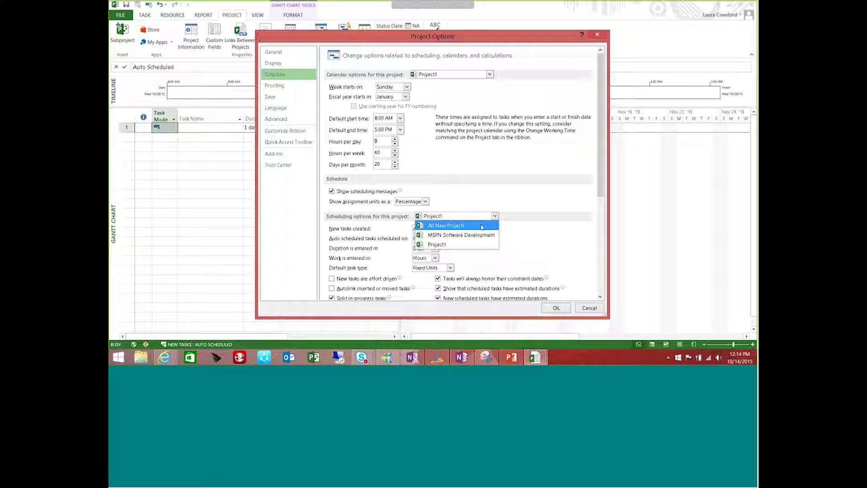
{"action": "left_click", "coordinate": [481, 227]}
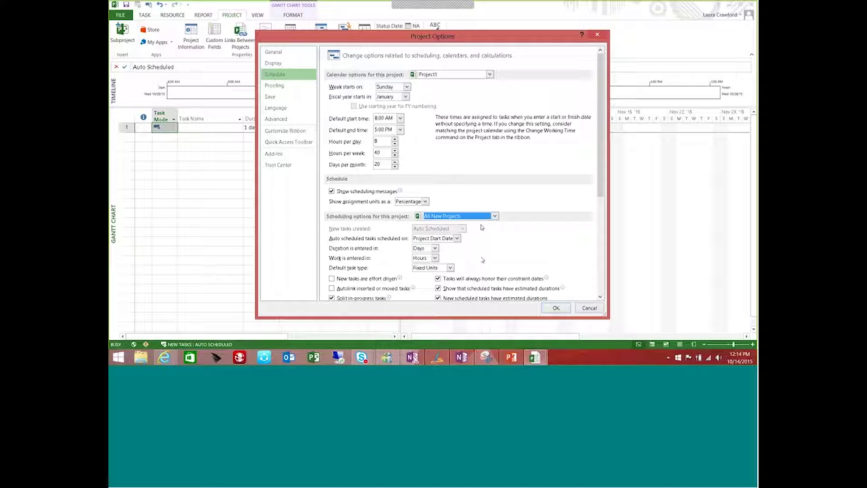
{"action": "left_click", "coordinate": [495, 218]}
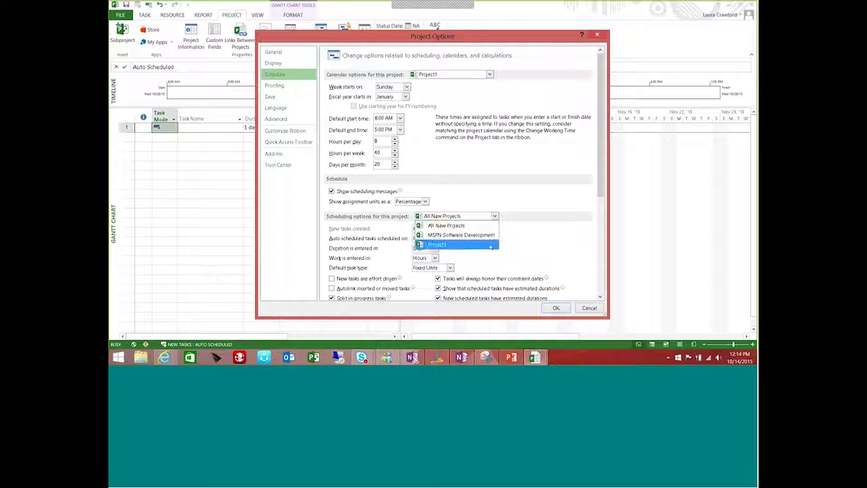
{"action": "left_click", "coordinate": [452, 245]}
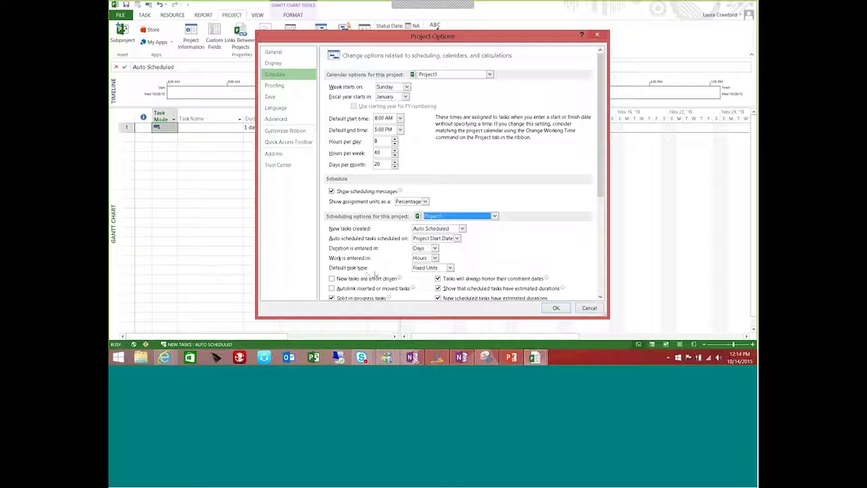
Review the default task type choices, keep Fixed Units, and cancel the project options.
{"action": "left_click", "coordinate": [450, 268]}
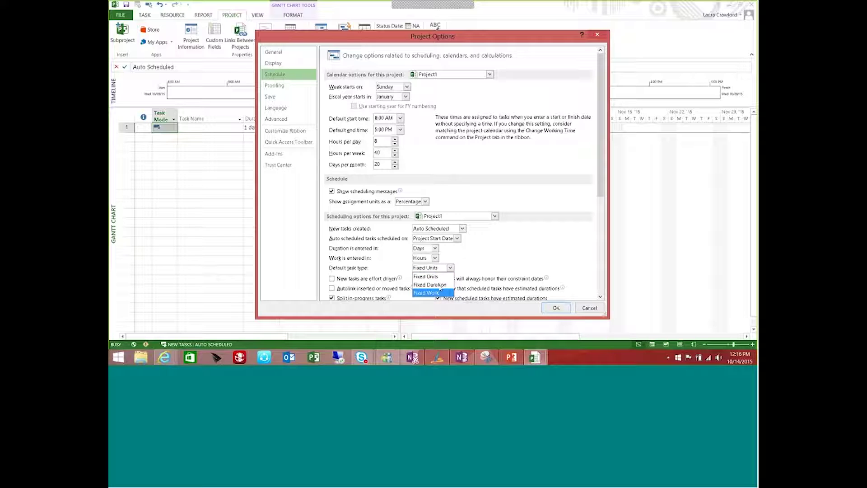
{"action": "left_click", "coordinate": [479, 268]}
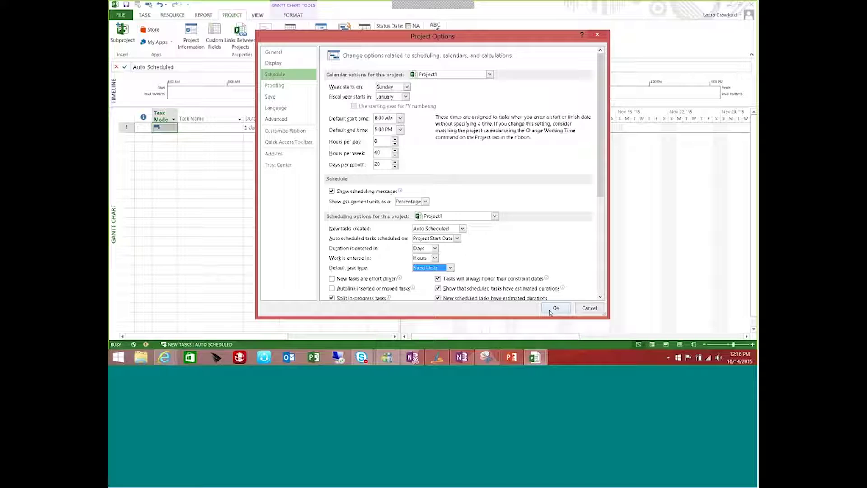
{"action": "left_click", "coordinate": [589, 309]}
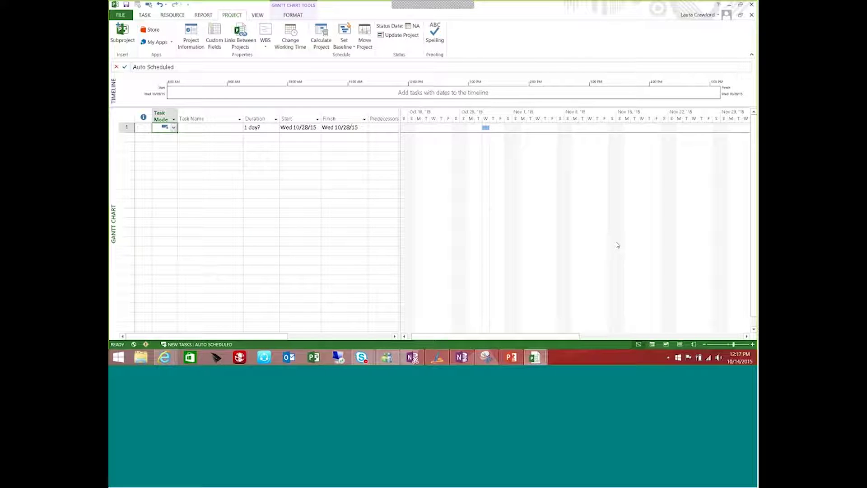
Show the project summary task in the Gantt chart table and select its row.
{"action": "key", "text": "alt+Tab"}
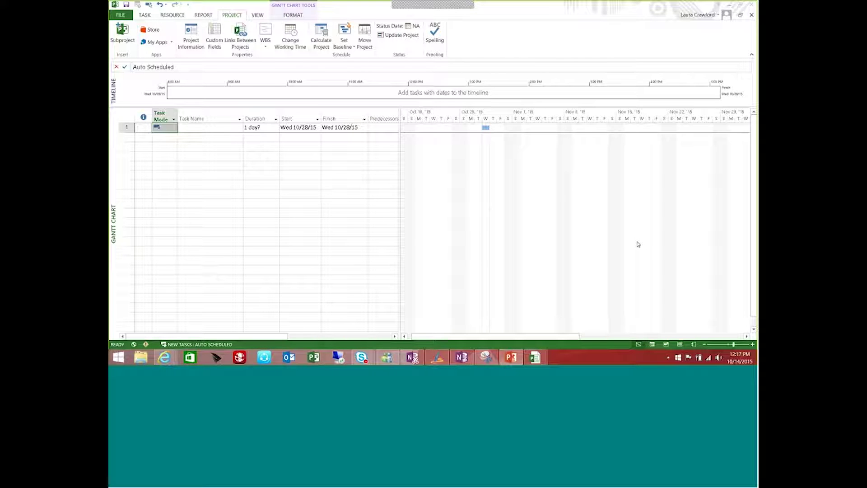
{"action": "left_click", "coordinate": [222, 130]}
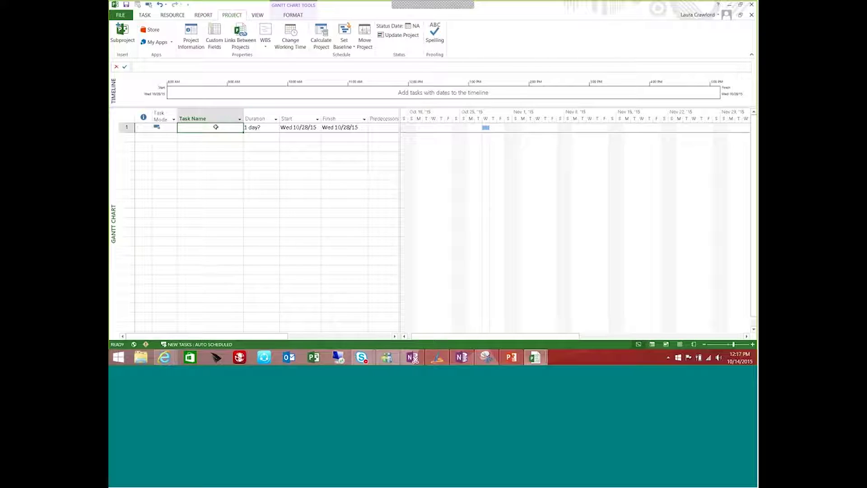
{"action": "left_click", "coordinate": [145, 15]}
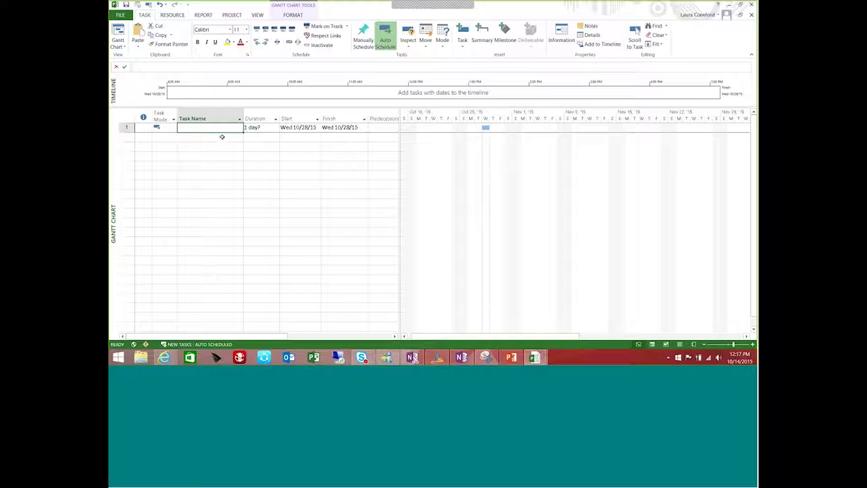
{"action": "left_click", "coordinate": [293, 15]}
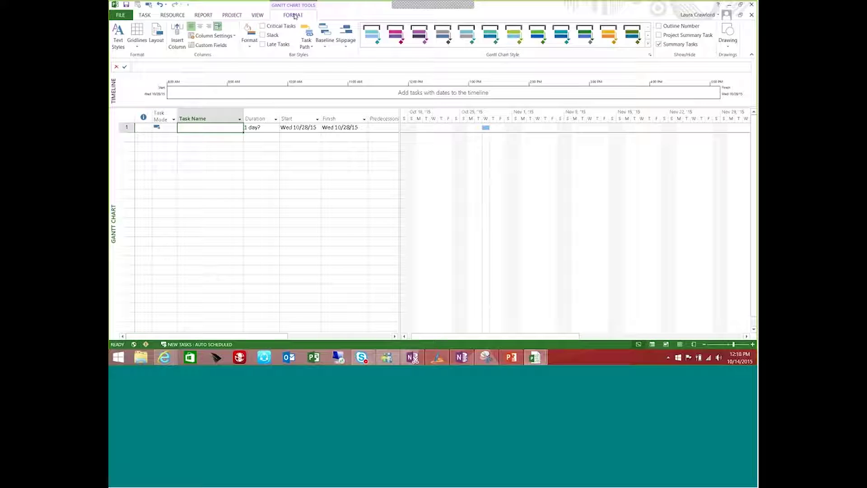
{"action": "left_click", "coordinate": [659, 37]}
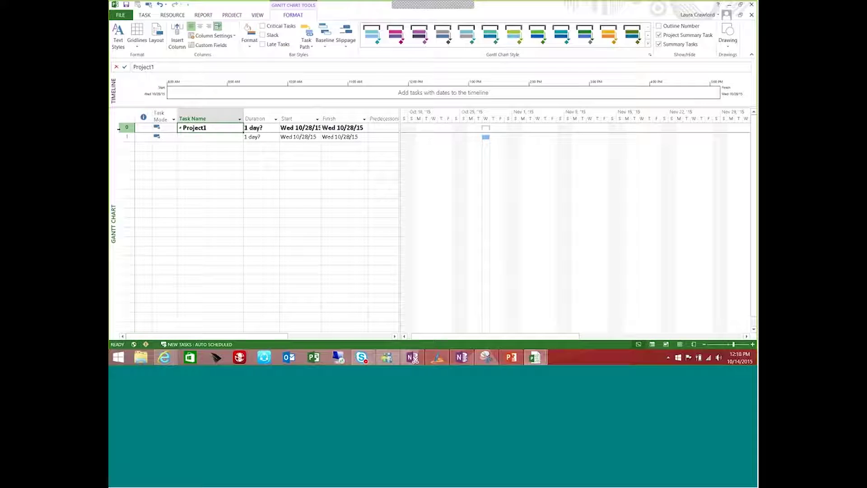
{"action": "left_click", "coordinate": [119, 128]}
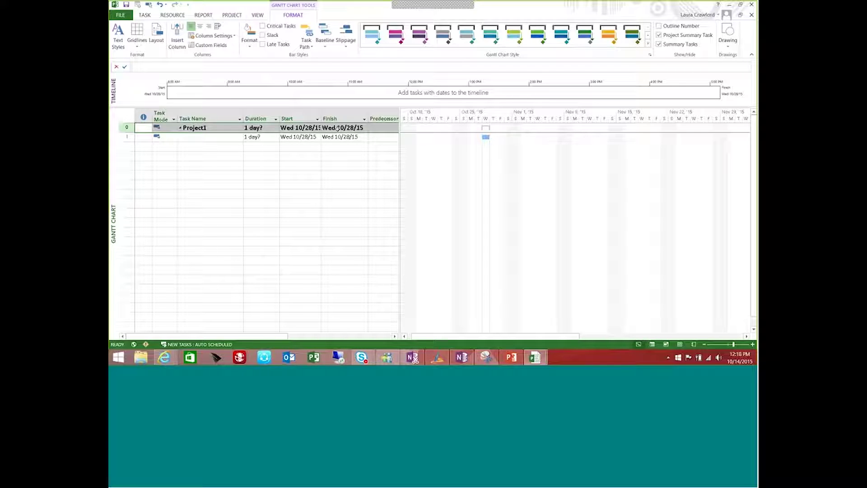
Review the advanced display options, including Show project summary task and the project scope choices, and cancel the project options.
{"action": "left_click", "coordinate": [121, 16]}
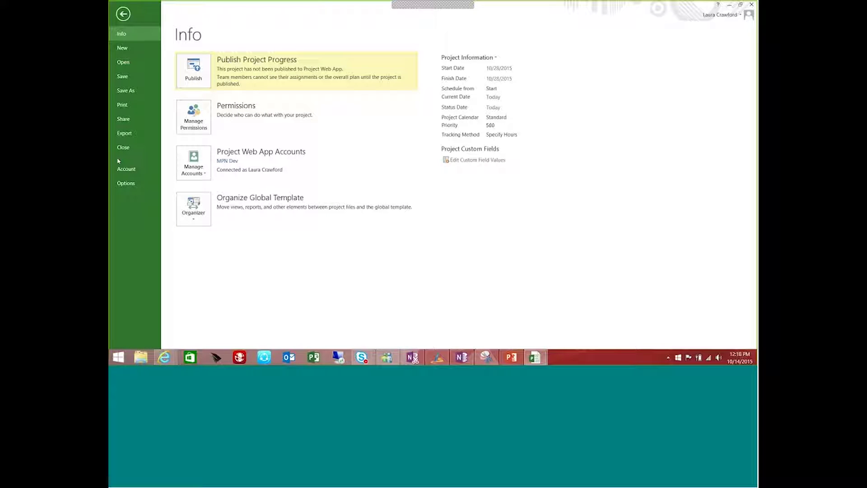
{"action": "left_click", "coordinate": [121, 184]}
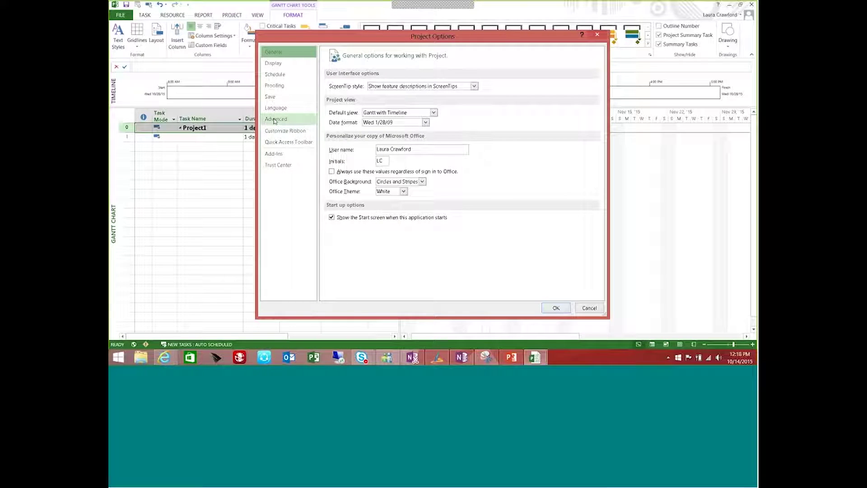
{"action": "left_click", "coordinate": [275, 120]}
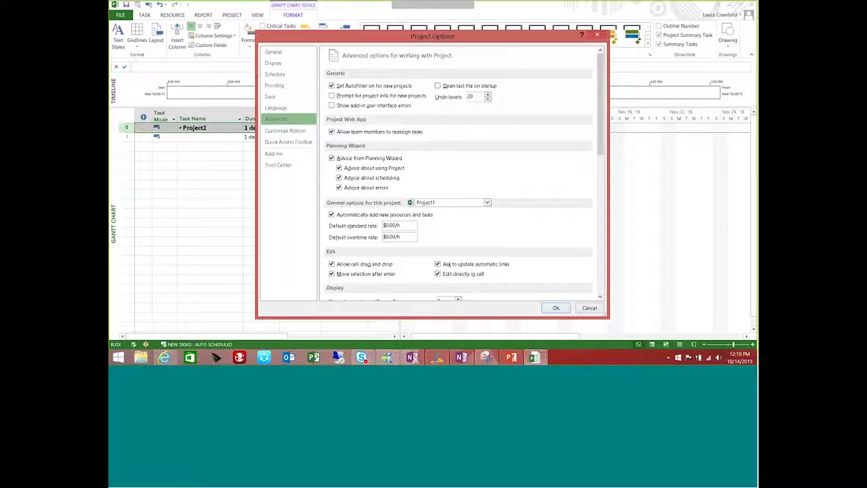
{"action": "left_click", "coordinate": [600, 279]}
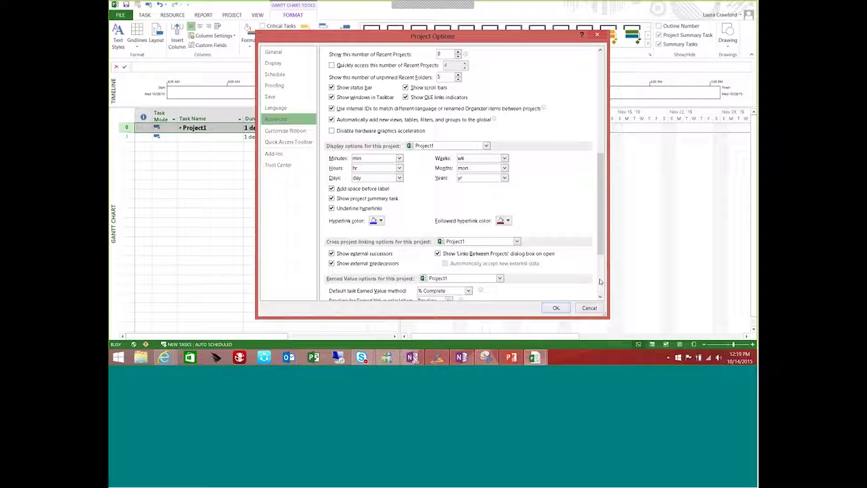
{"action": "left_click", "coordinate": [600, 281]}
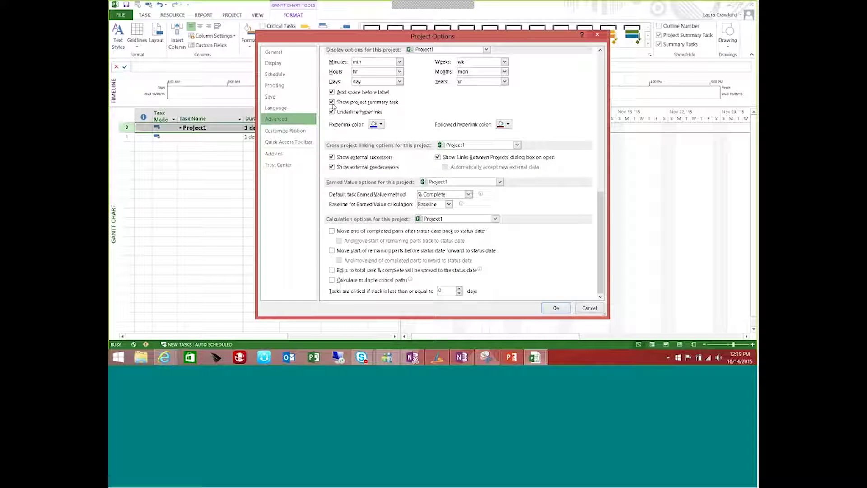
{"action": "left_click", "coordinate": [485, 49]}
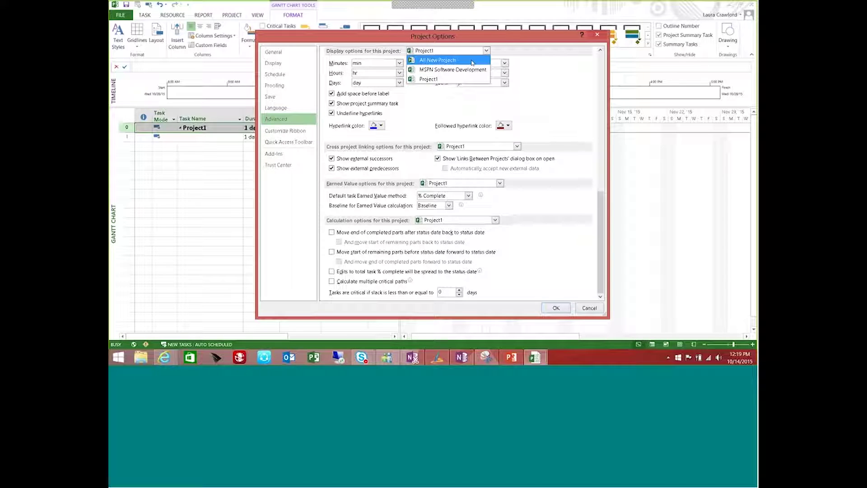
{"action": "key", "text": "Down"}
{"action": "key", "text": "Down"}
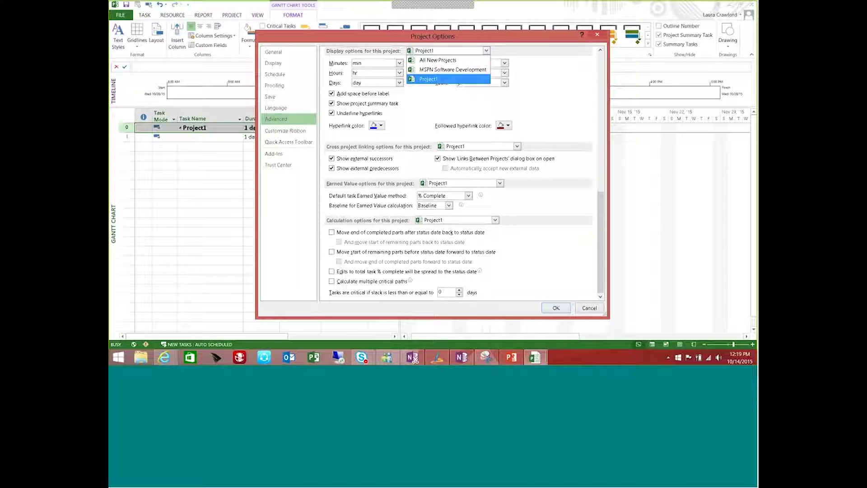
{"action": "left_click", "coordinate": [589, 308]}
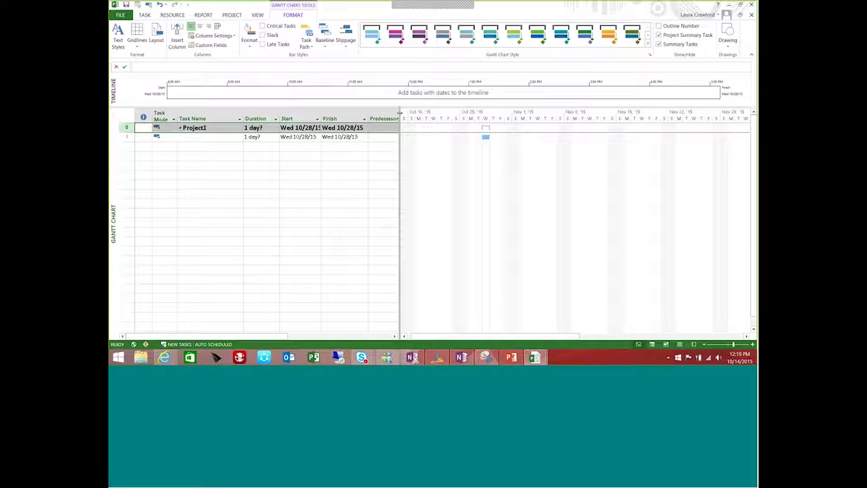
Widen the table to show the Resource Names column and insert a new summary task in row 1 under the project summary.
{"action": "left_click_drag", "start_coordinate": [411, 118], "coordinate": [466, 128]}
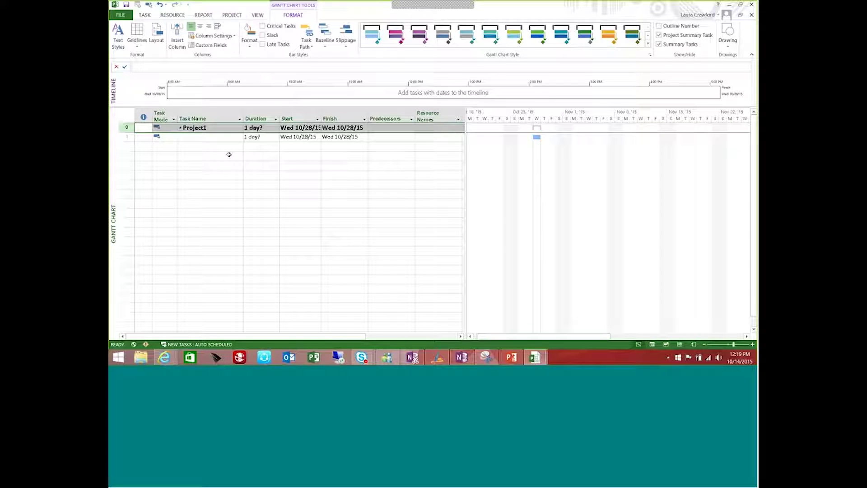
{"action": "left_click", "coordinate": [224, 127]}
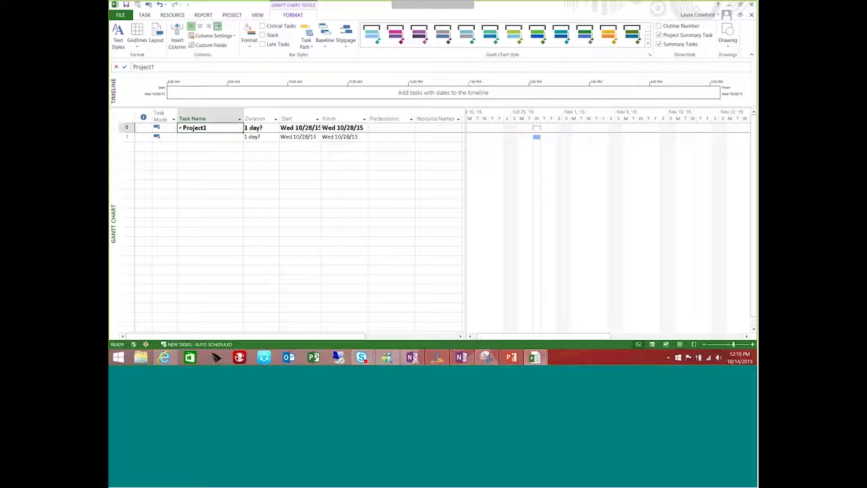
{"action": "left_click", "coordinate": [210, 140]}
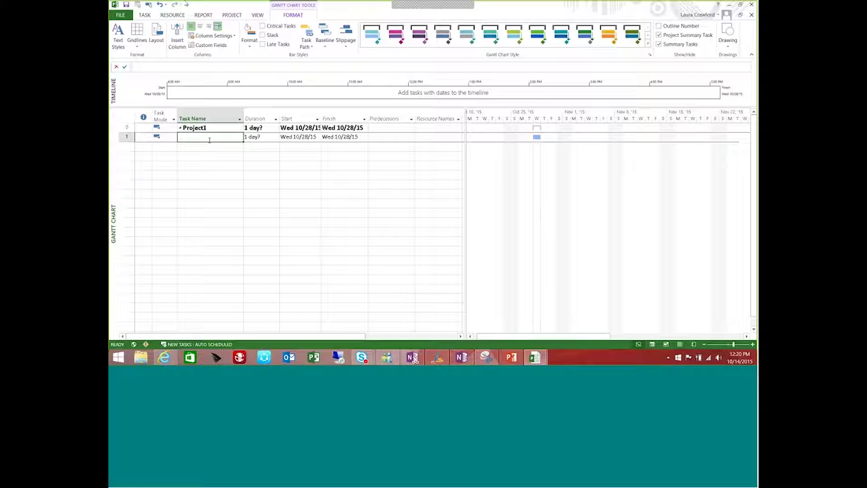
{"action": "left_click", "coordinate": [144, 15]}
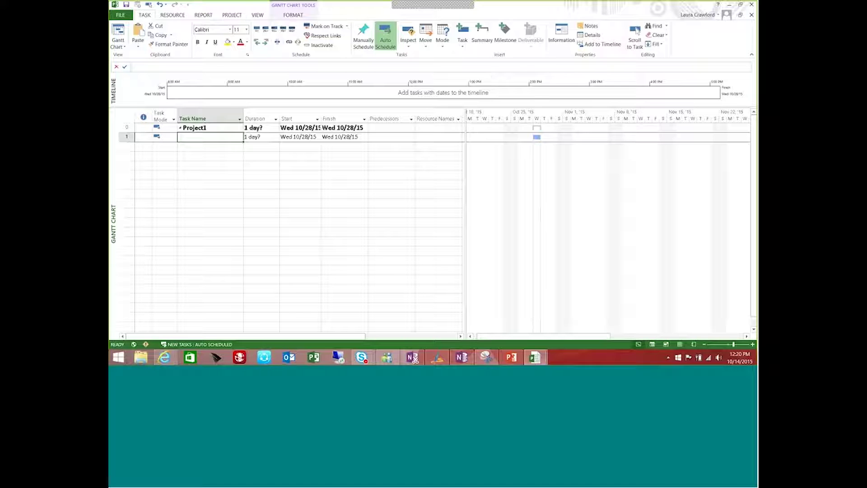
{"action": "left_click", "coordinate": [483, 33]}
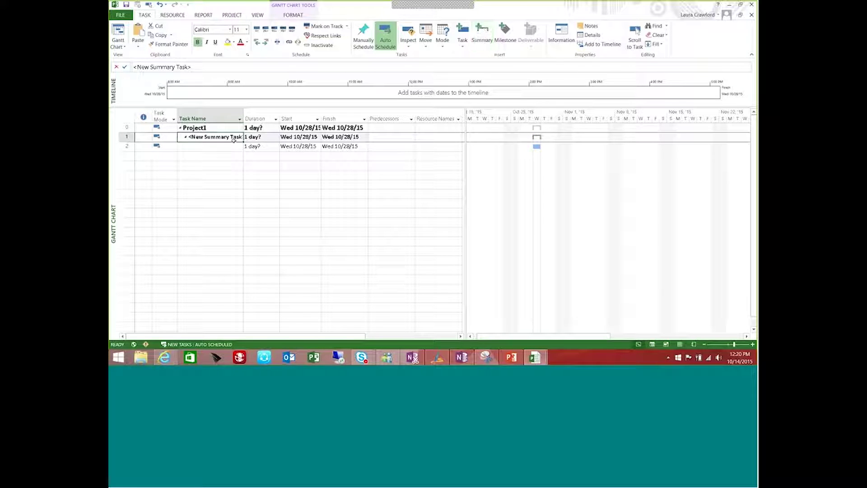
Widen the Task Name column to fit its text and insert a new task under the new summary task.
{"action": "left_click_drag", "start_coordinate": [243, 114], "coordinate": [279, 117]}
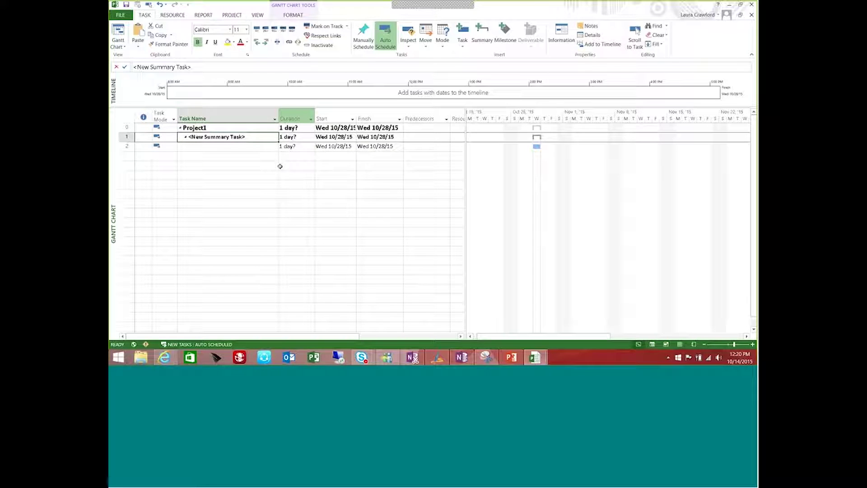
{"action": "left_click", "coordinate": [247, 150]}
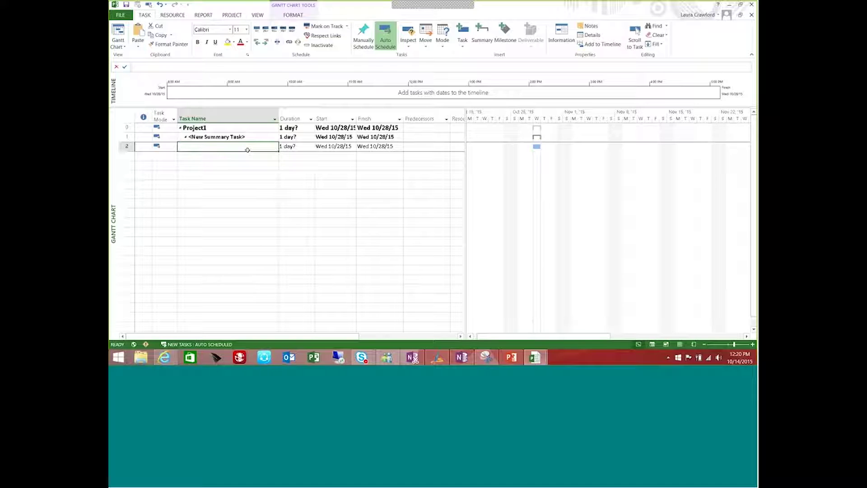
{"action": "left_click", "coordinate": [464, 32]}
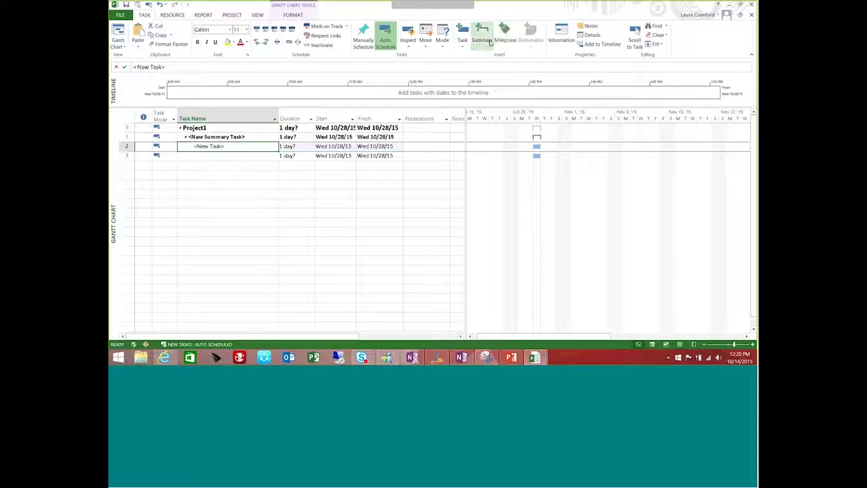
Insert a new milestone in row 3, directly below the new task.
{"action": "left_click", "coordinate": [225, 157]}
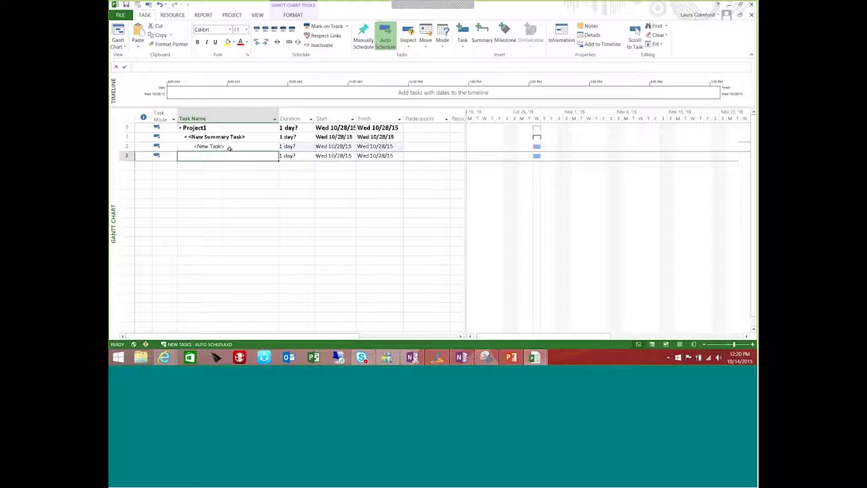
{"action": "left_click", "coordinate": [229, 147]}
{"action": "left_click", "coordinate": [226, 138]}
{"action": "left_click", "coordinate": [235, 147]}
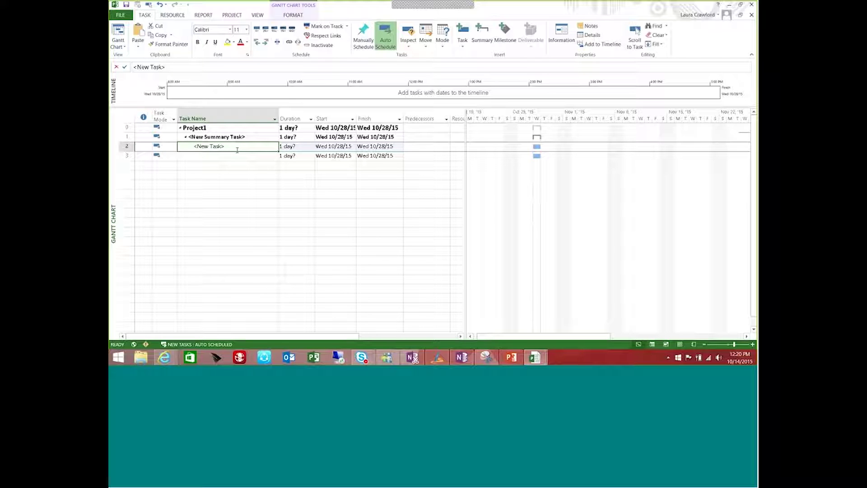
{"action": "left_click", "coordinate": [239, 157]}
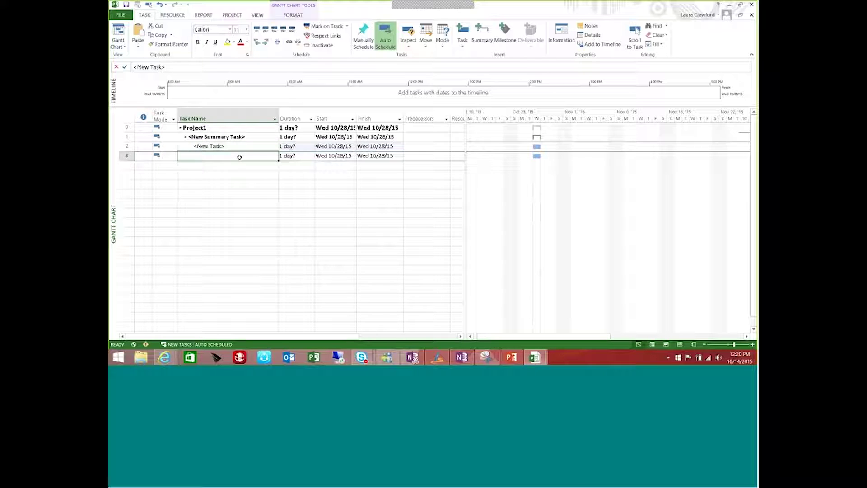
{"action": "left_click", "coordinate": [507, 33]}
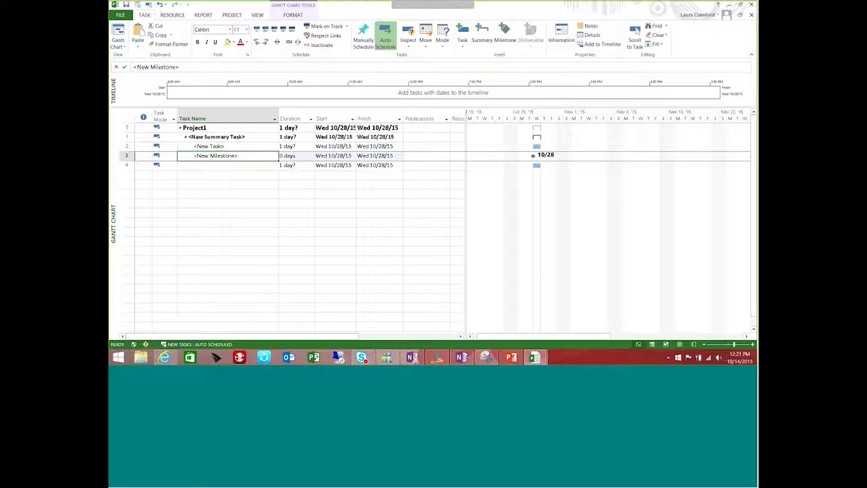
Enter a task named Design below the milestone and outdent it to the level of the new summary task.
{"action": "left_click", "coordinate": [245, 167]}
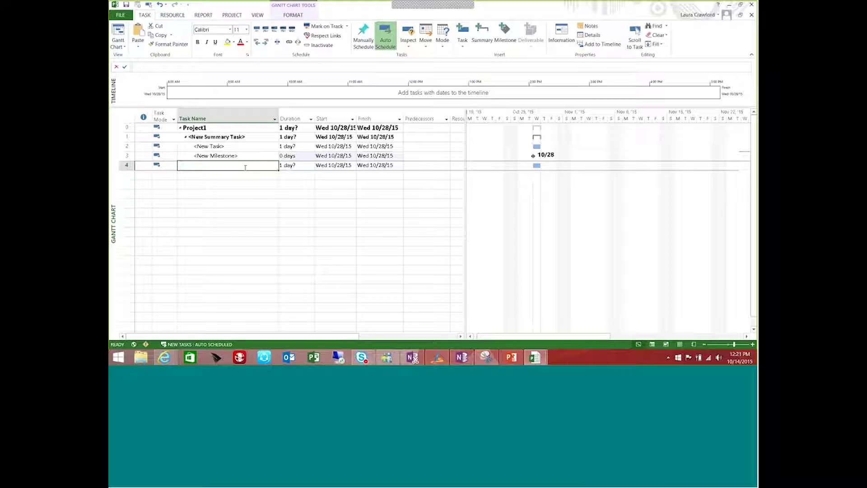
{"action": "type", "text": "Design"}
{"action": "key", "text": "Return"}
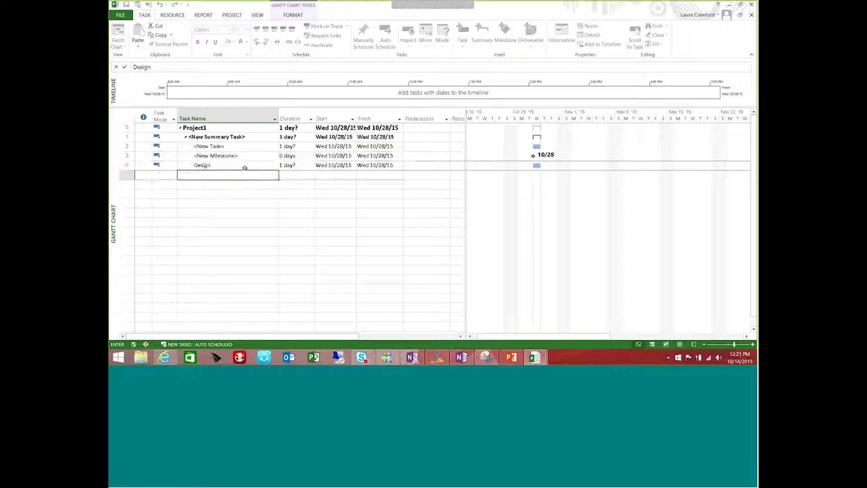
{"action": "left_click", "coordinate": [233, 165]}
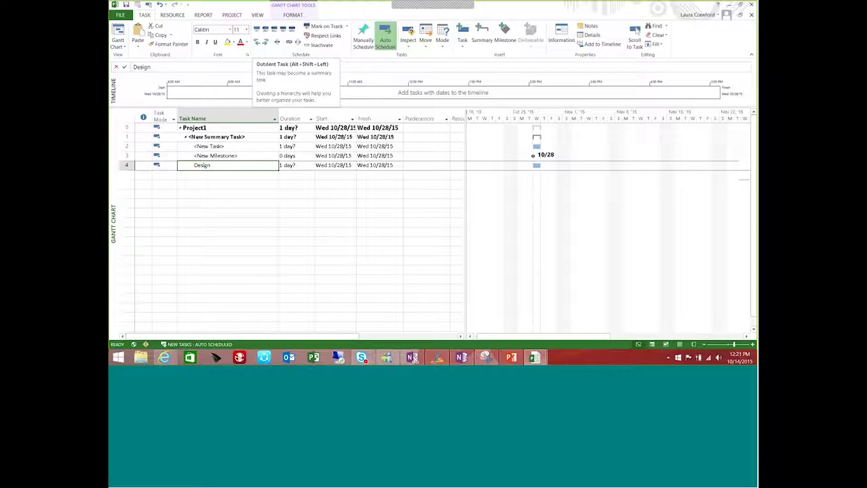
{"action": "left_click", "coordinate": [256, 43]}
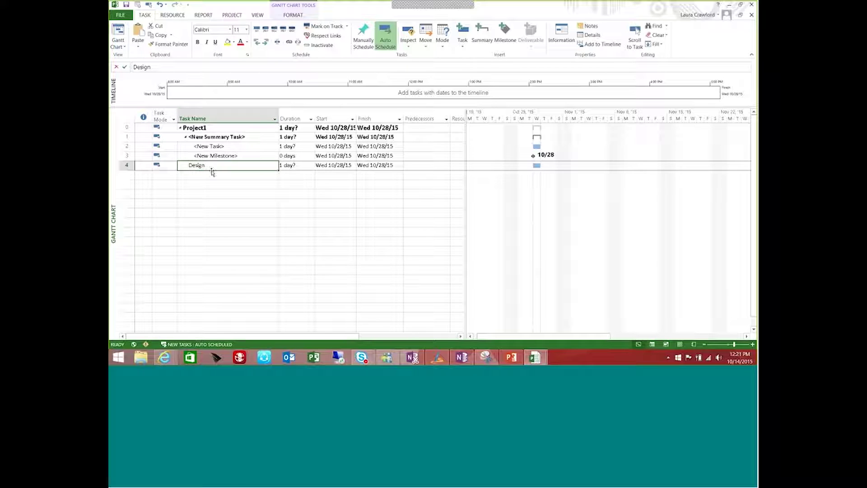
Add the tasks Arch Sessions, Requirements Sessions and Define Reports in the rows below Design.
{"action": "left_click", "coordinate": [211, 176]}
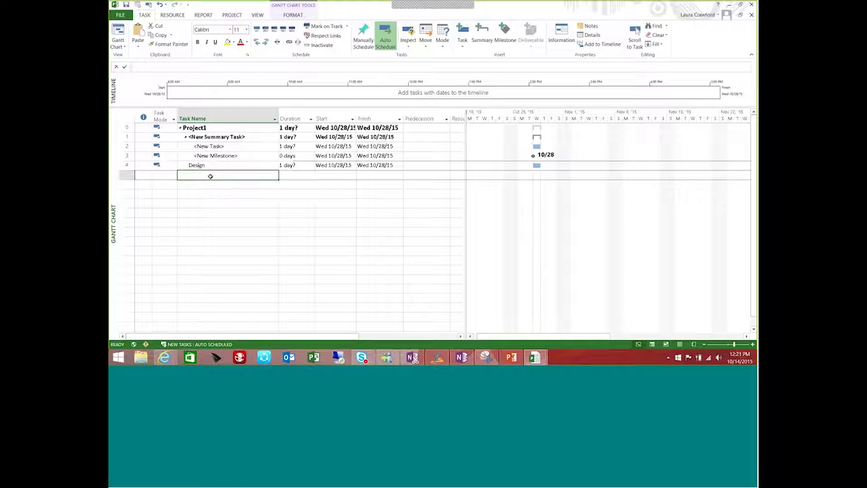
{"action": "type", "text": "AC"}
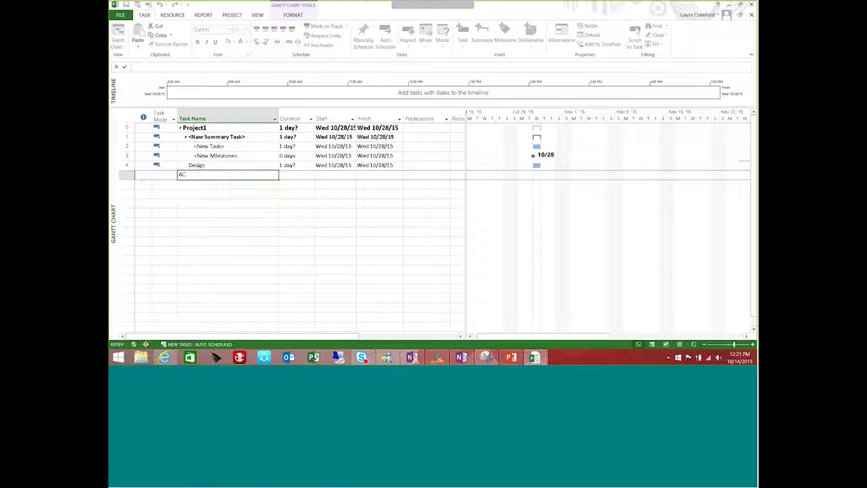
{"action": "key", "text": "BackSpace"}
{"action": "type", "text": "rch Sessions"}
{"action": "key", "text": "Return"}
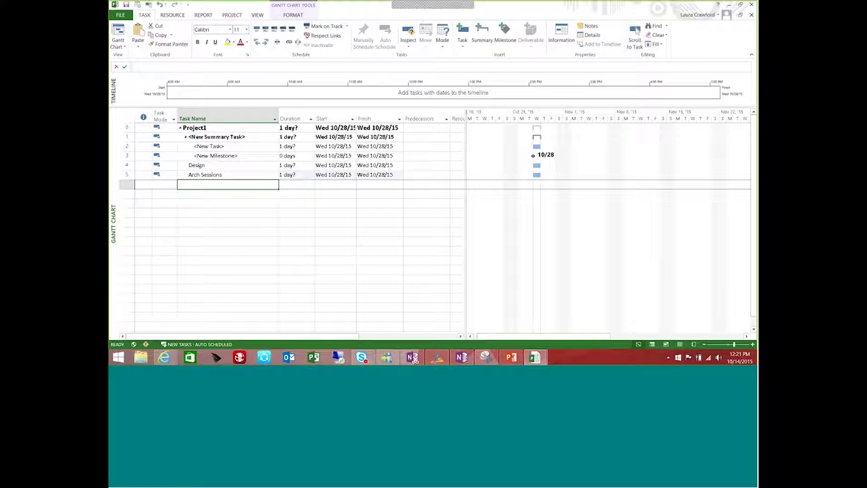
{"action": "type", "text": "Requireme"}
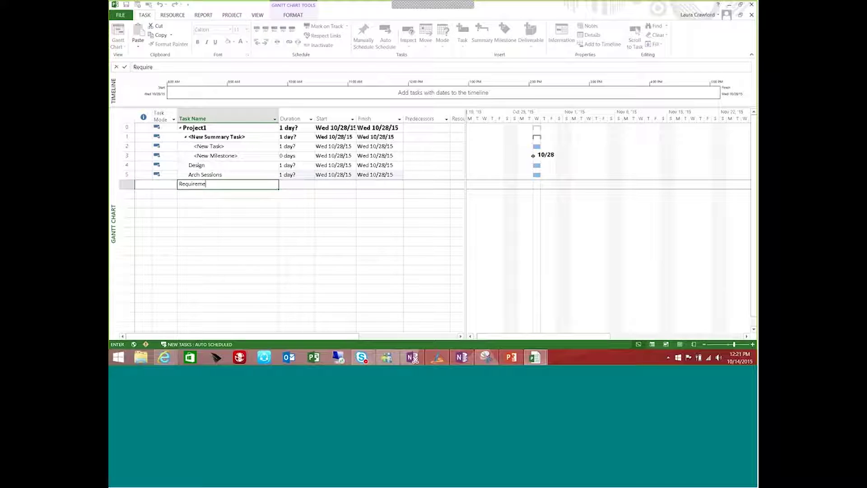
{"action": "type", "text": "nts Sessions"}
{"action": "key", "text": "Return"}
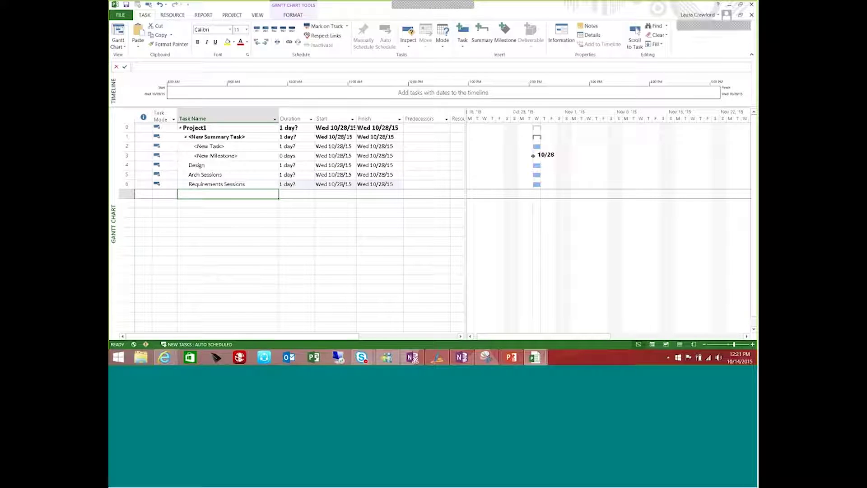
{"action": "type", "text": "De"}
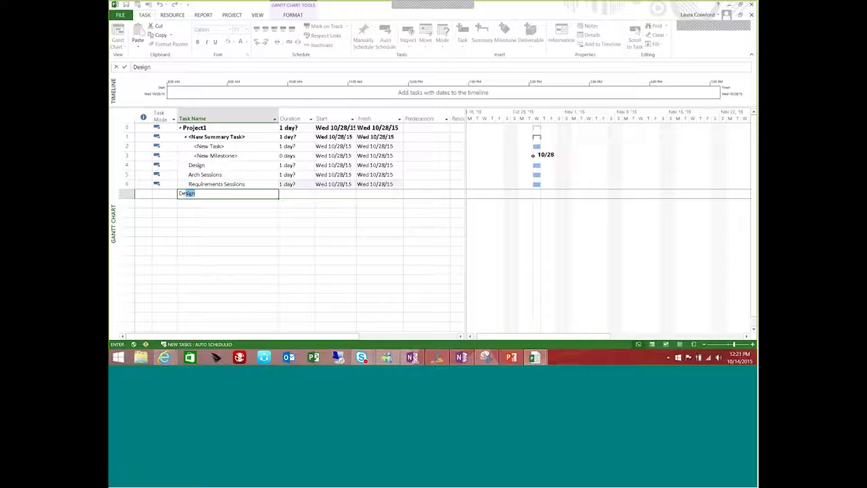
{"action": "type", "text": "fine Reports"}
{"action": "key", "text": "Return"}
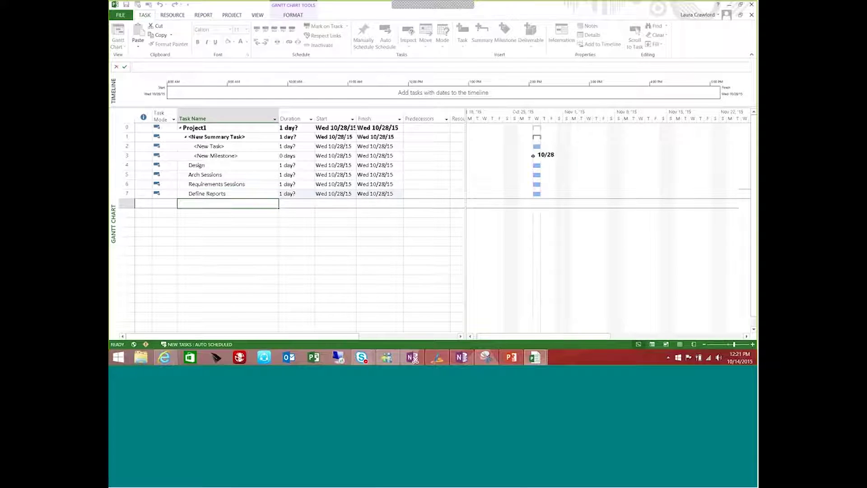
Indent Arch Sessions, Requirements Sessions and Define Reports one level to make them subtasks of Design.
{"action": "left_click", "coordinate": [121, 174]}
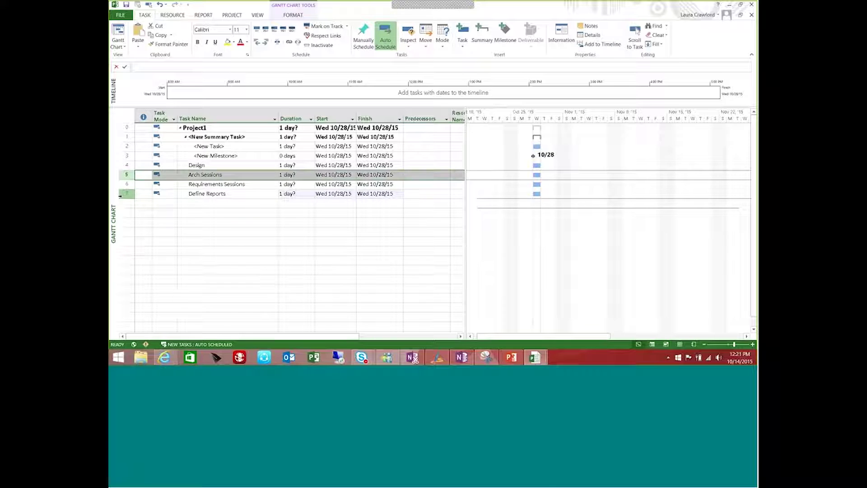
{"action": "left_click", "coordinate": [121, 195], "text": "shift"}
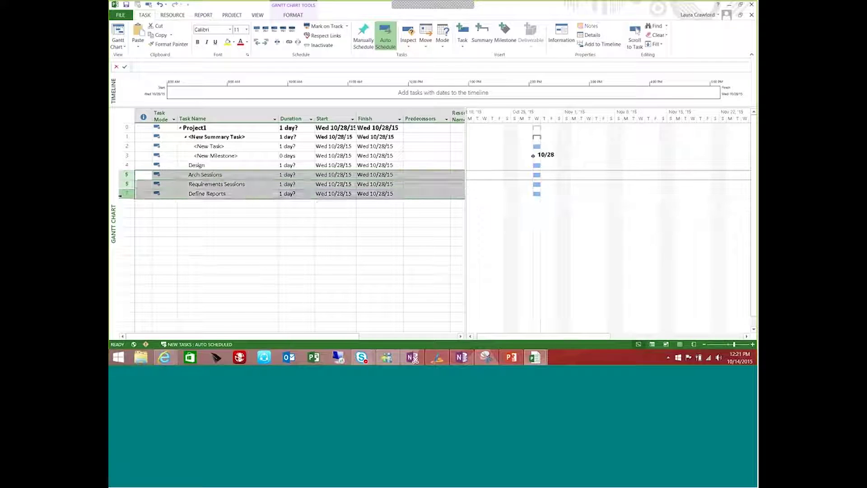
{"action": "left_click", "coordinate": [266, 44]}
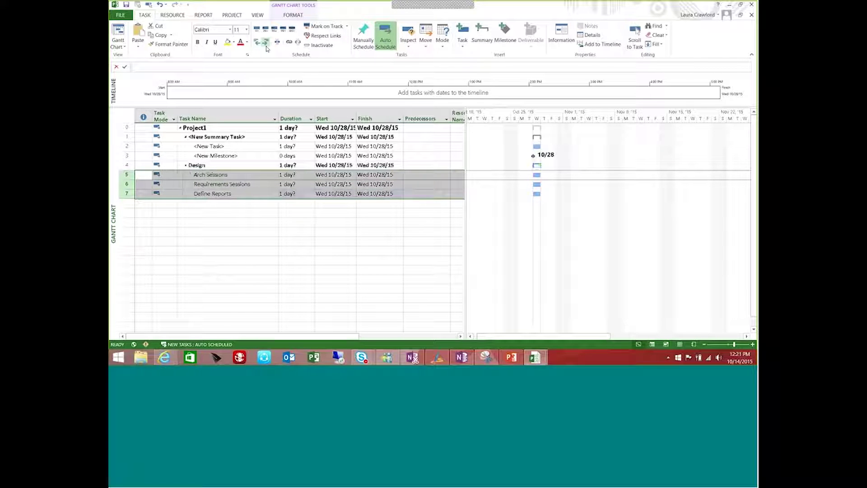
{"action": "left_click", "coordinate": [246, 174]}
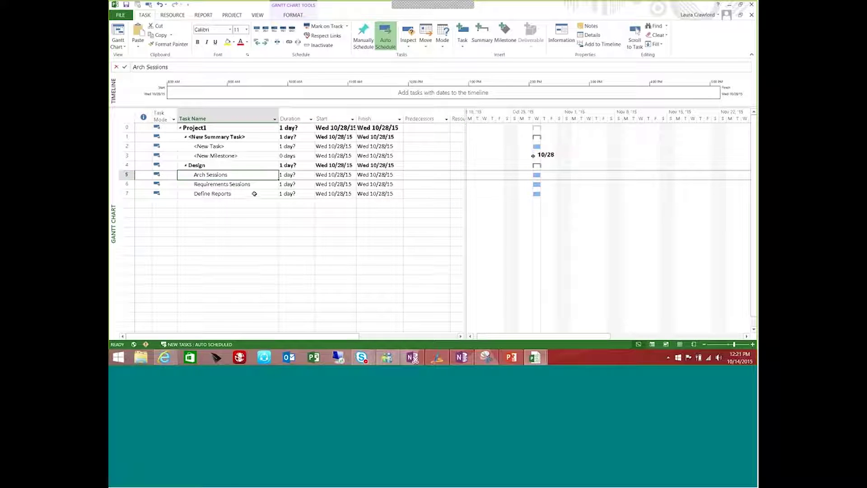
{"action": "left_click", "coordinate": [245, 166]}
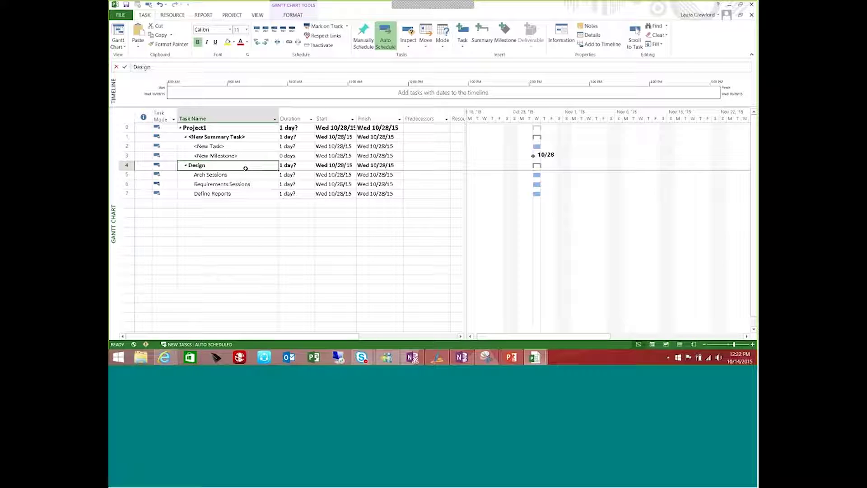
{"action": "left_click", "coordinate": [246, 175]}
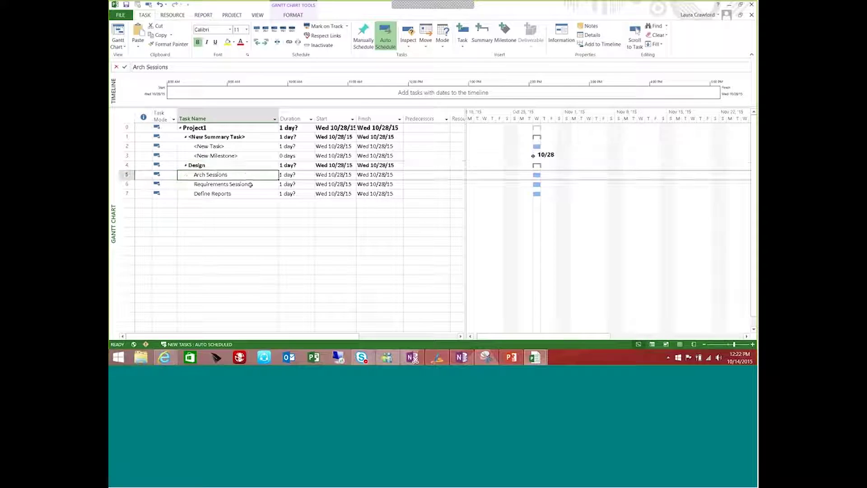
{"action": "left_click", "coordinate": [250, 183]}
Add a Design Complete milestone directly below Define Reports by giving it a duration of 0 days.
{"action": "left_click", "coordinate": [250, 193]}
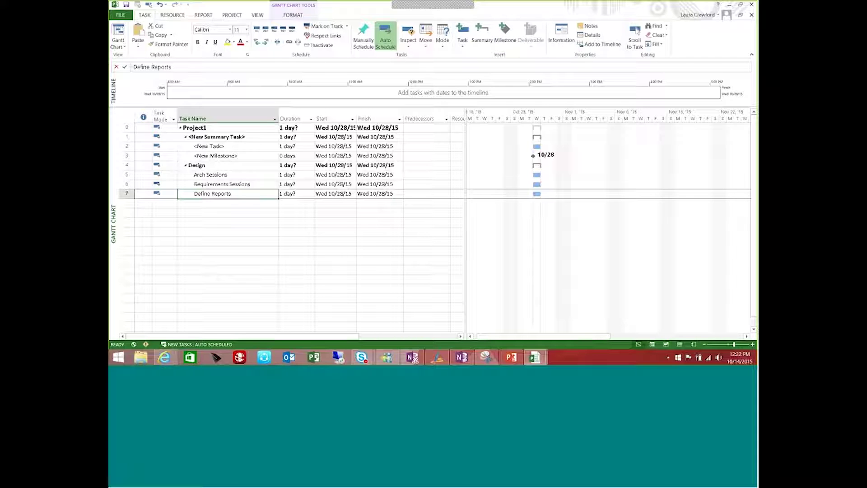
{"action": "key", "text": "Return"}
{"action": "type", "text": "Design Complete"}
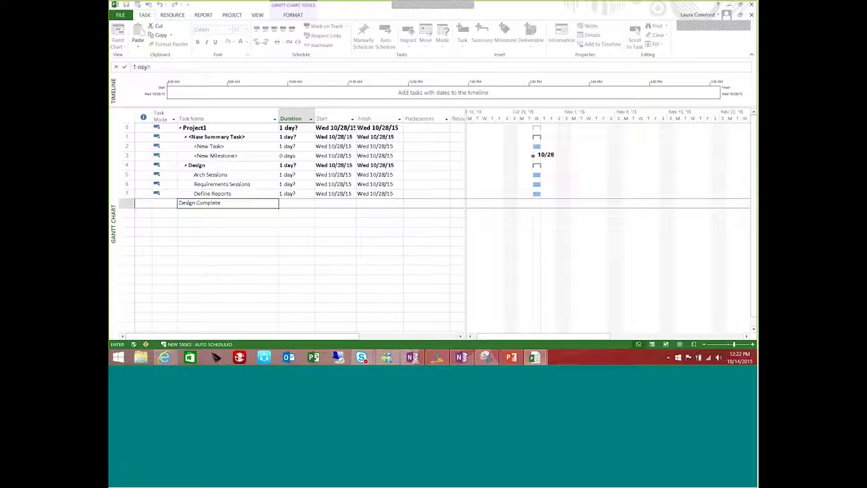
{"action": "key", "text": "Tab"}
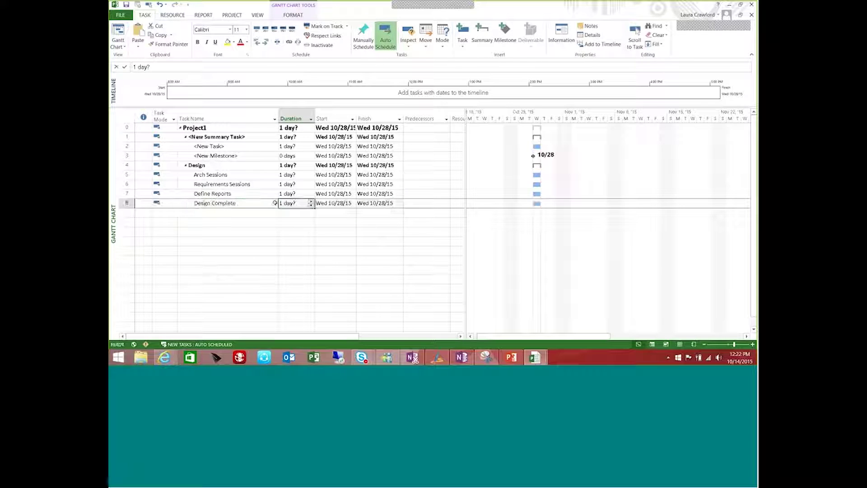
{"action": "type", "text": "0"}
{"action": "key", "text": "Tab"}
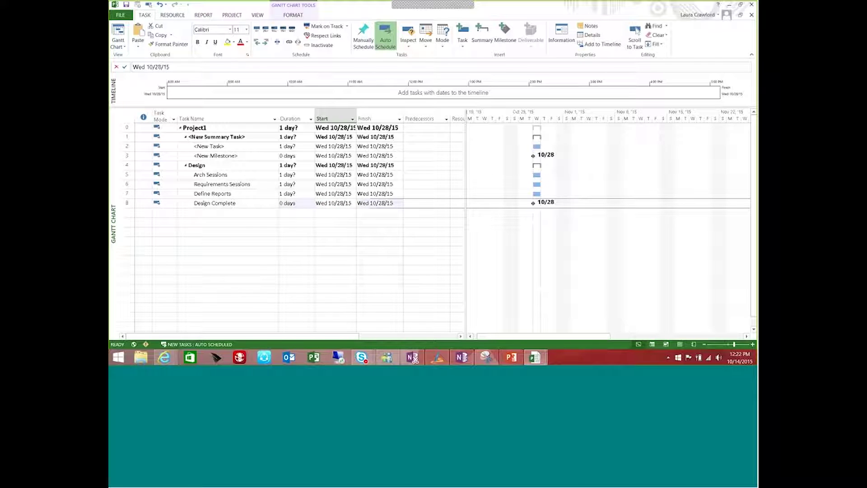
Review the outline of the Design phase, from its summary task through its subtasks to the Design Complete milestone.
{"action": "left_click", "coordinate": [231, 165]}
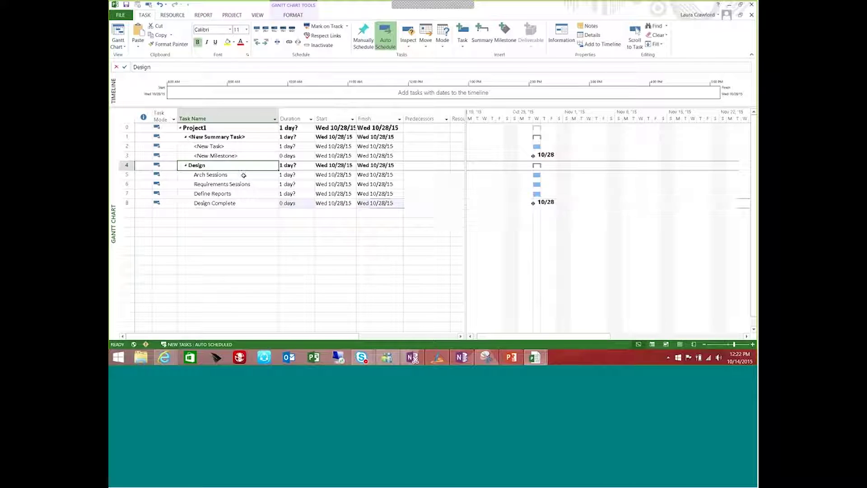
{"action": "left_click", "coordinate": [245, 176]}
{"action": "left_click", "coordinate": [248, 184]}
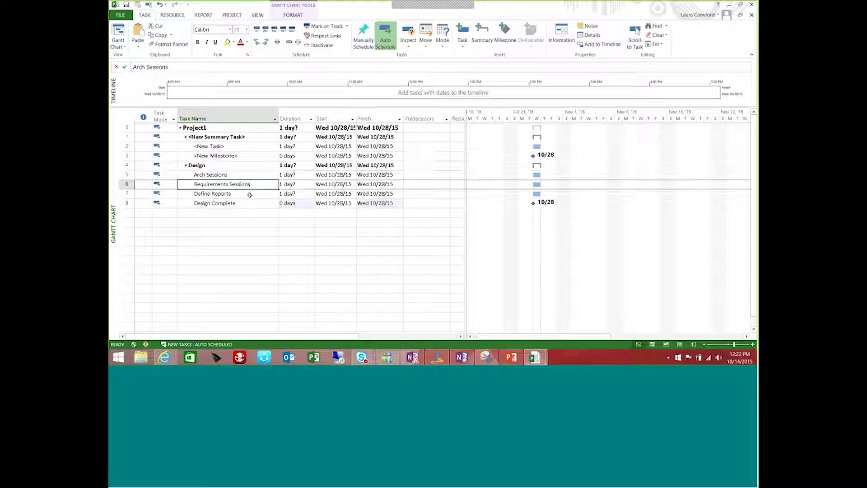
{"action": "left_click", "coordinate": [250, 195]}
{"action": "left_click", "coordinate": [206, 168]}
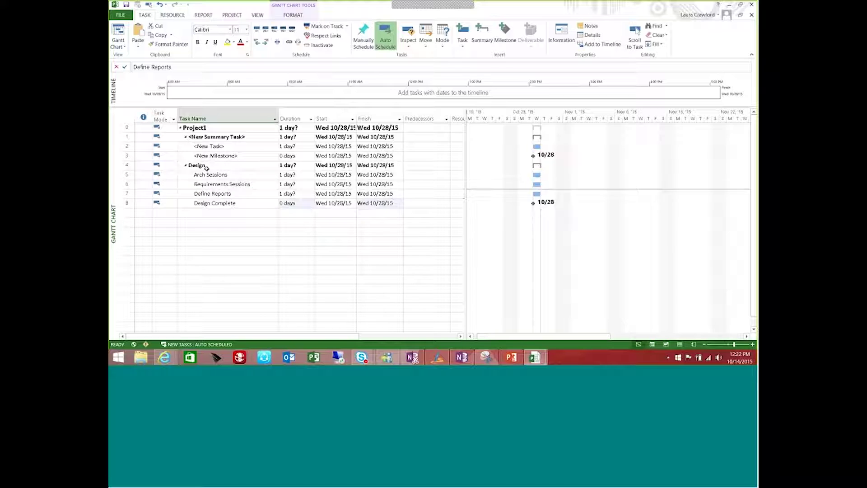
{"action": "left_click", "coordinate": [242, 204]}
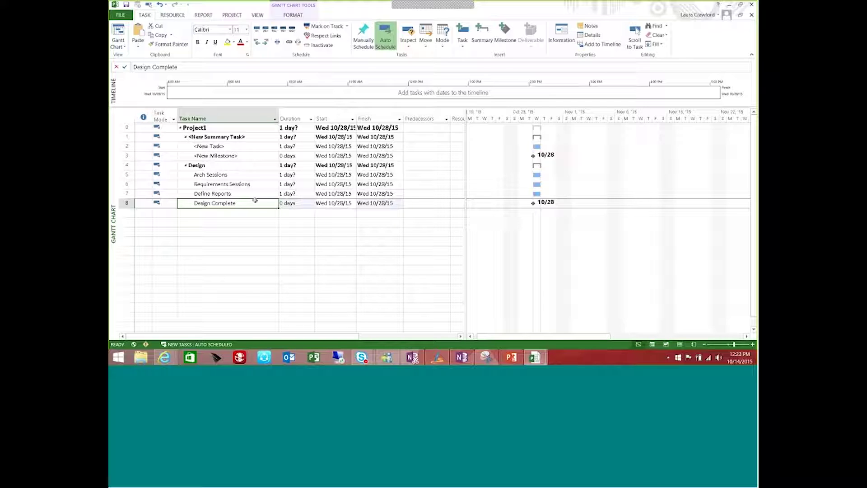
{"action": "left_click", "coordinate": [243, 166]}
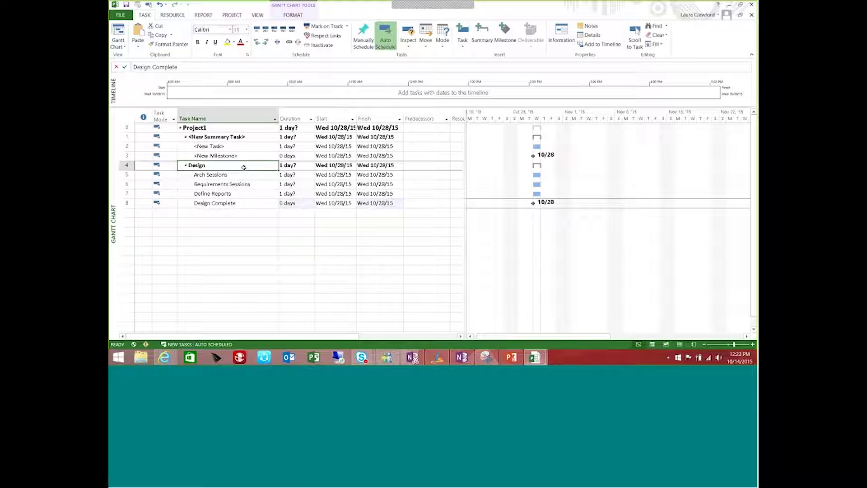
{"action": "left_click", "coordinate": [237, 177]}
{"action": "left_click", "coordinate": [238, 165]}
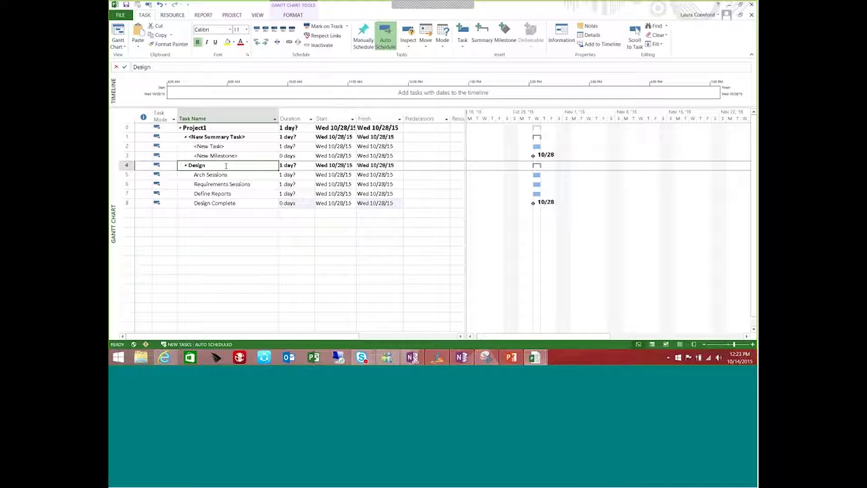
{"action": "left_click", "coordinate": [243, 175]}
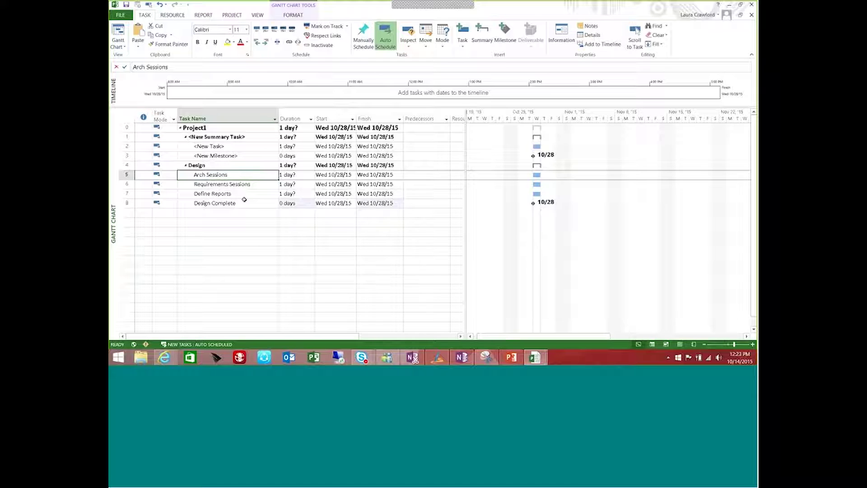
{"action": "left_click", "coordinate": [191, 206]}
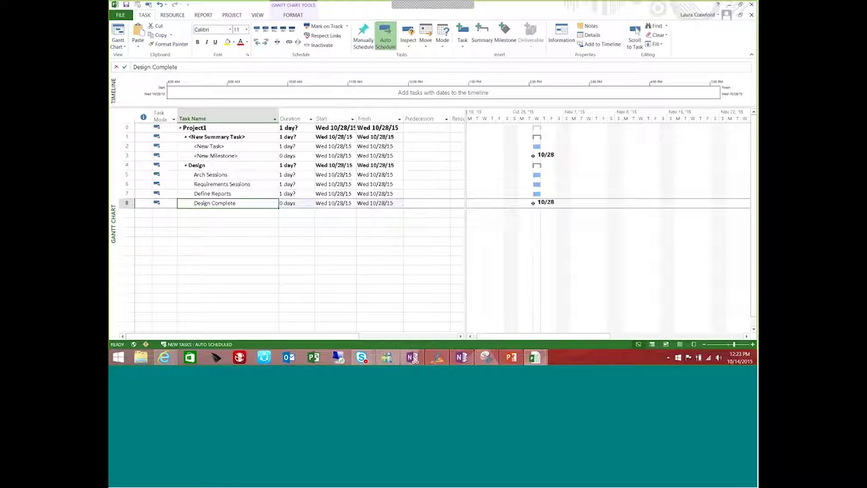
{"action": "key", "text": "alt+Tab"}
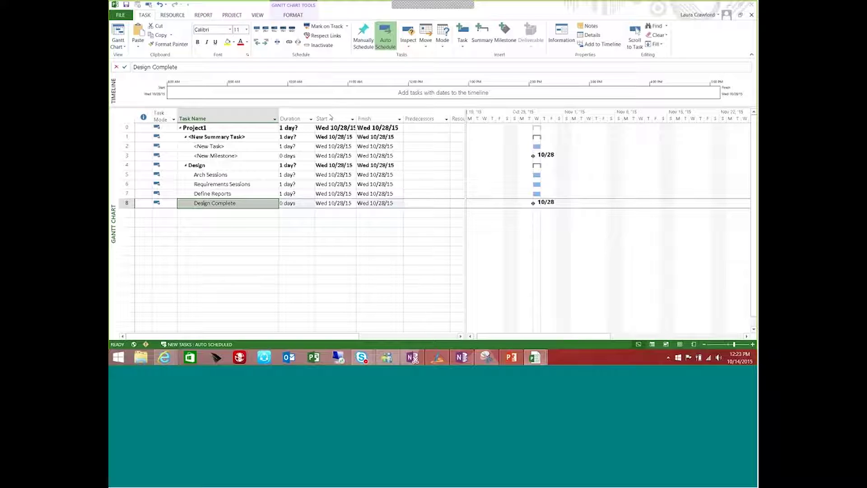
Insert a Work column in the task table, directly before the Start column.
{"action": "right_click", "coordinate": [331, 117]}
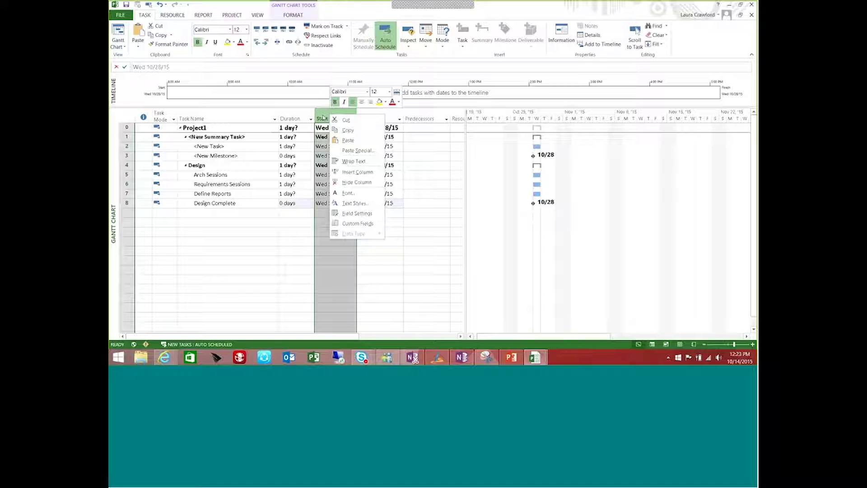
{"action": "left_click", "coordinate": [355, 172]}
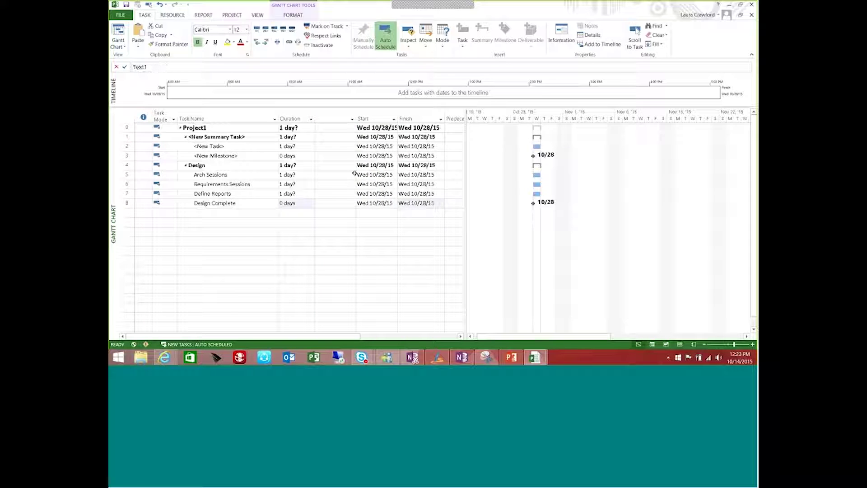
{"action": "type", "text": "warning"}
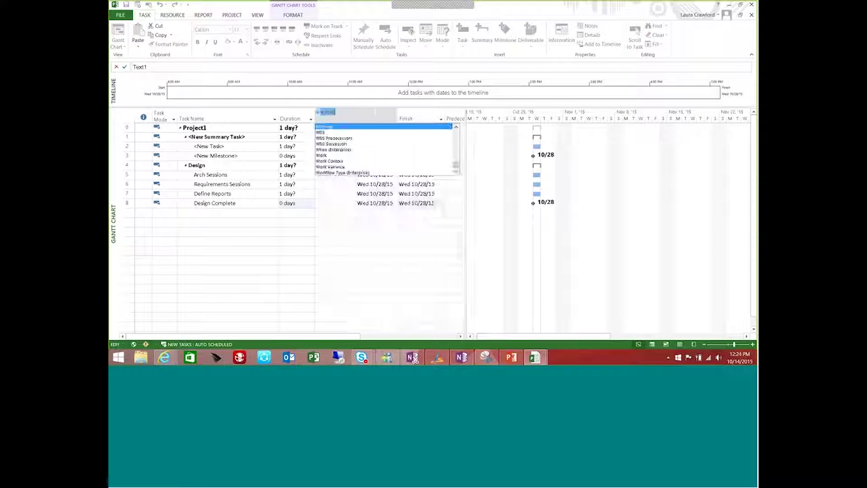
{"action": "left_click", "coordinate": [327, 161]}
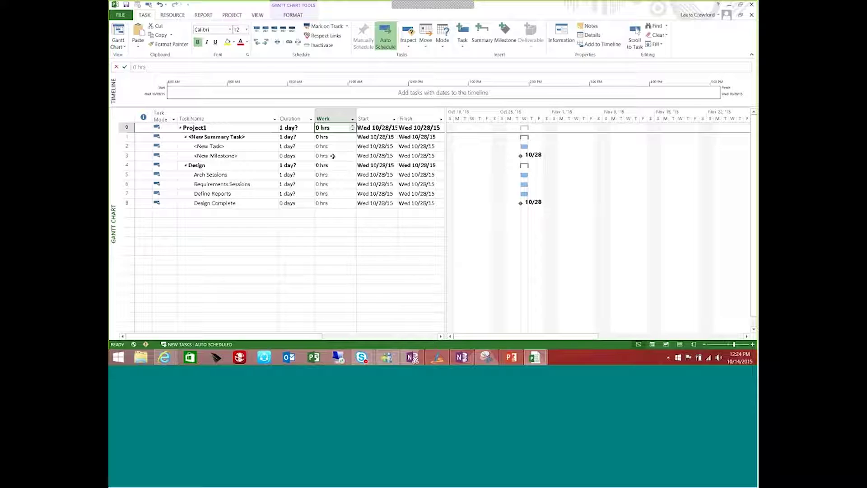
Set the duration of <New Task> to 2 weeks and its work to 10 hours.
{"action": "left_click", "coordinate": [305, 148]}
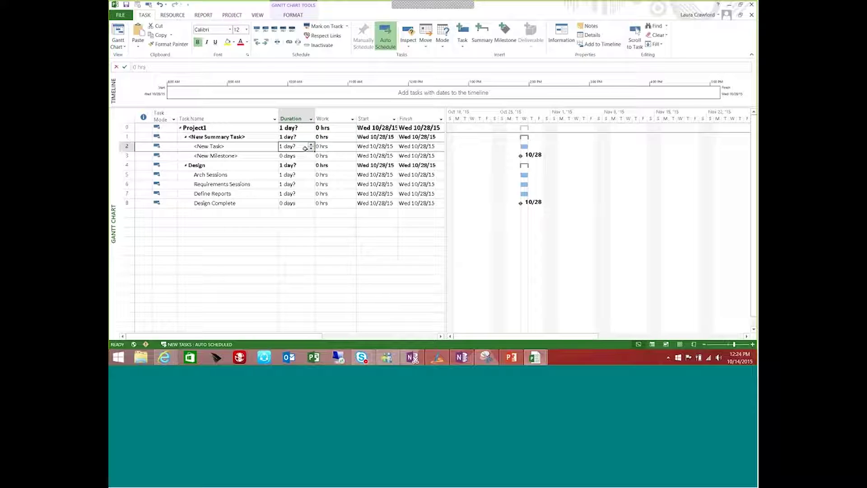
{"action": "type", "text": "2w"}
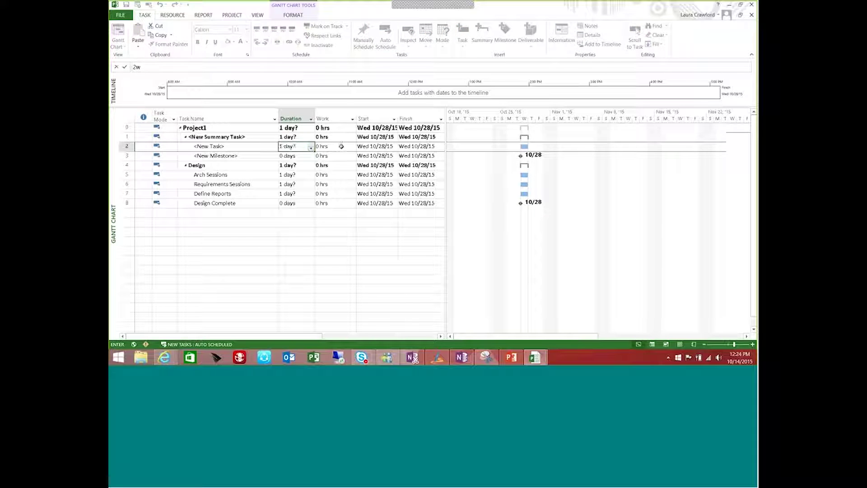
{"action": "left_click", "coordinate": [342, 146]}
{"action": "type", "text": "10"}
{"action": "key", "text": "Return"}
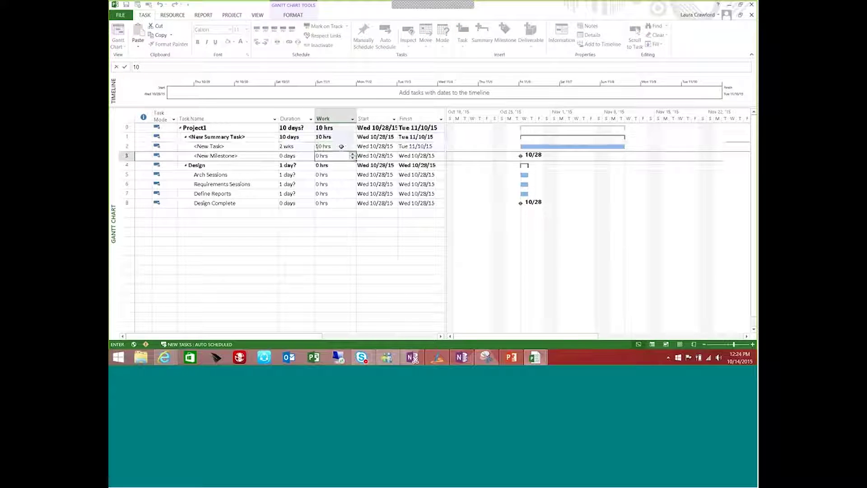
{"action": "left_click", "coordinate": [302, 149]}
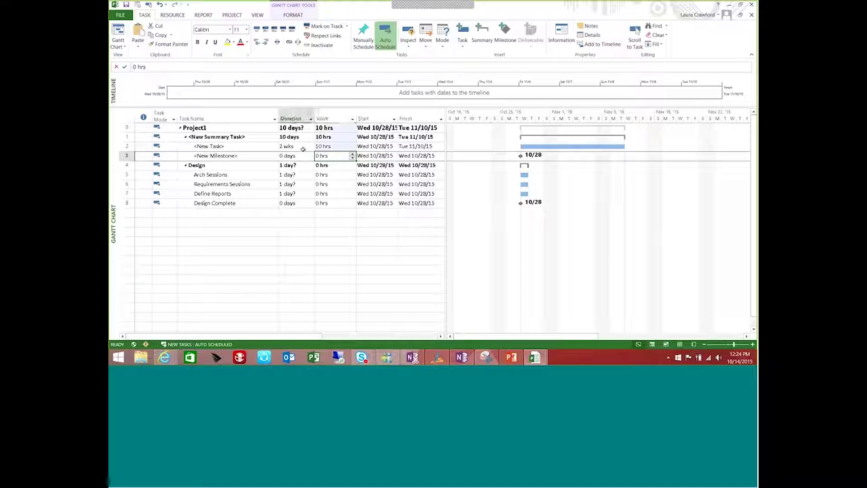
{"action": "left_click", "coordinate": [329, 148]}
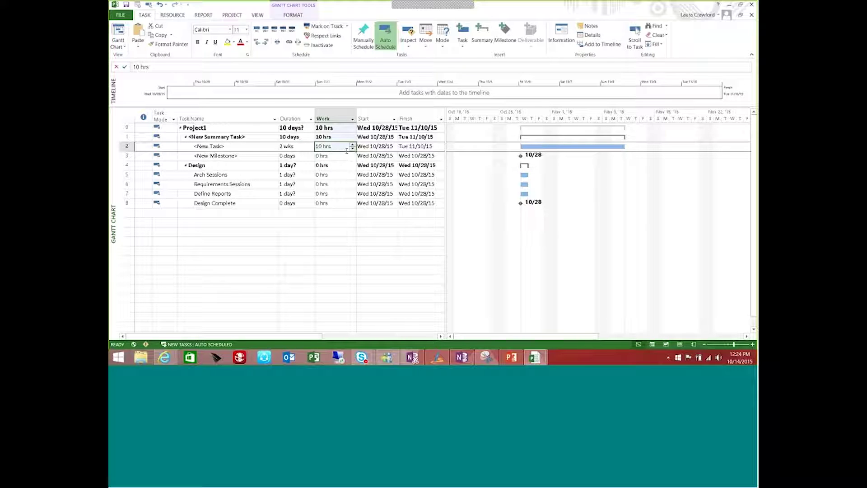
{"action": "left_click", "coordinate": [304, 157]}
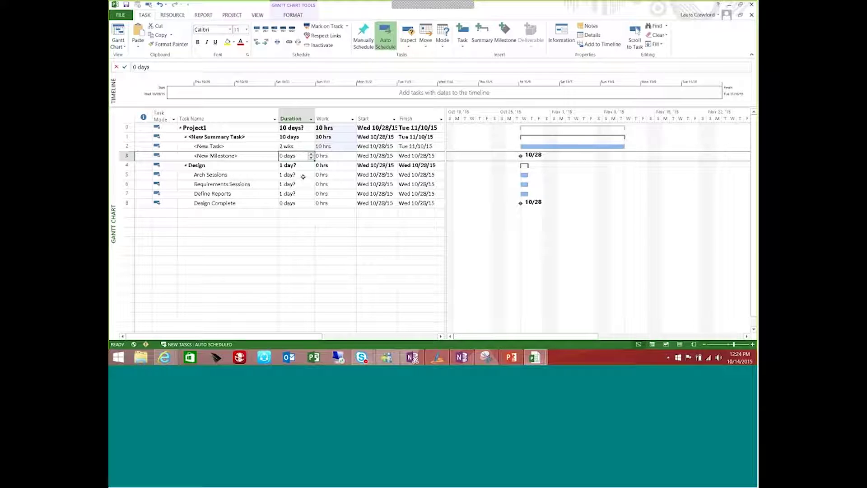
Set the duration of Arch Sessions to 2 days and its work to 10 hours.
{"action": "left_click", "coordinate": [302, 176]}
{"action": "type", "text": "2d"}
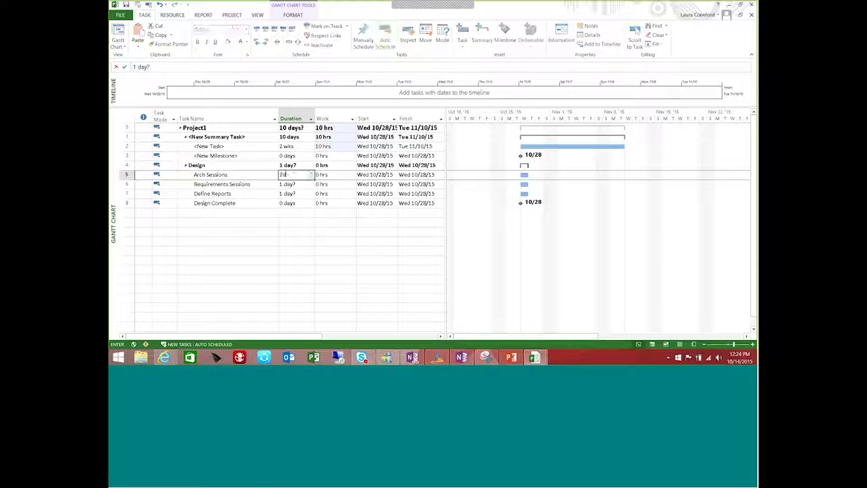
{"action": "left_click", "coordinate": [335, 176]}
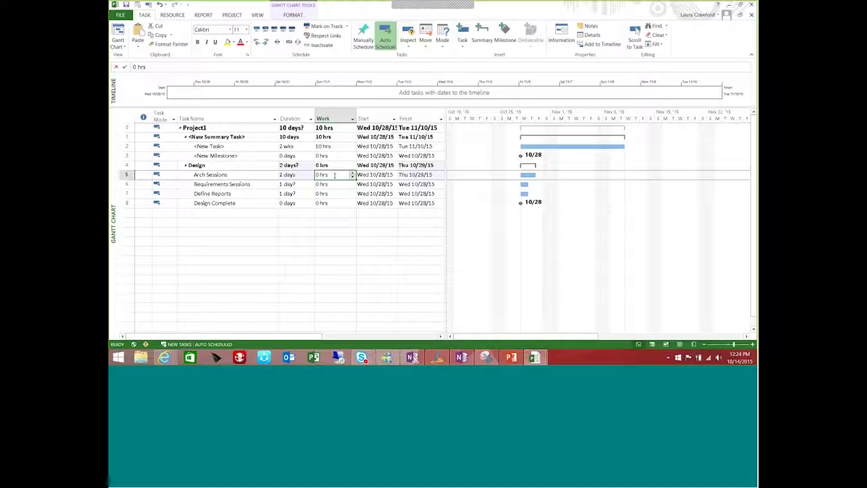
{"action": "type", "text": "10"}
{"action": "key", "text": "Return"}
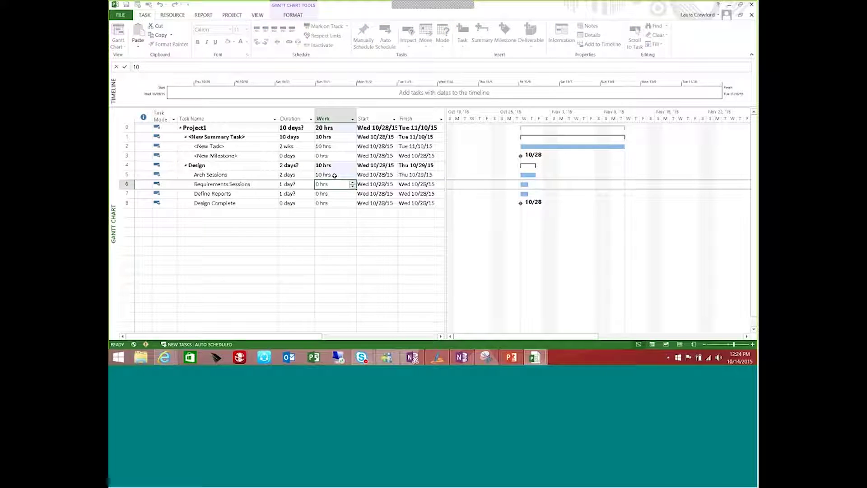
Set the duration of Requirements Sessions to 2 weeks and its work to 20 hours.
{"action": "left_click", "coordinate": [301, 186]}
{"action": "type", "text": "2w"}
{"action": "key", "text": "Tab"}
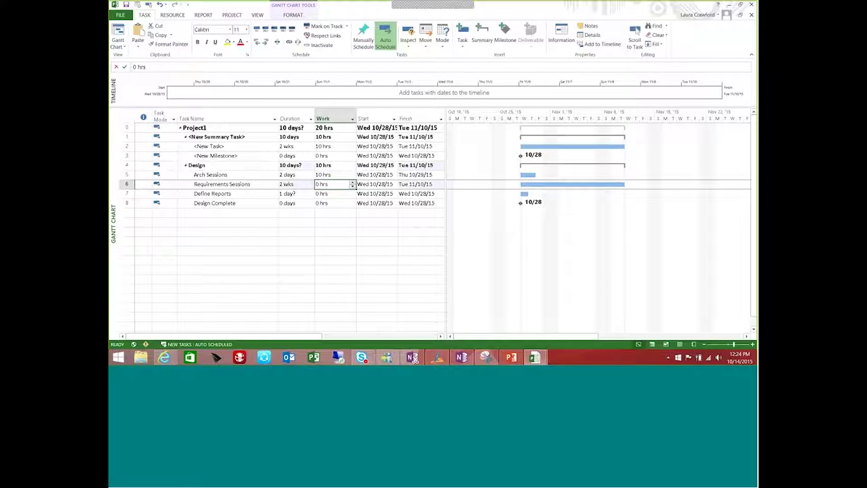
{"action": "type", "text": "20"}
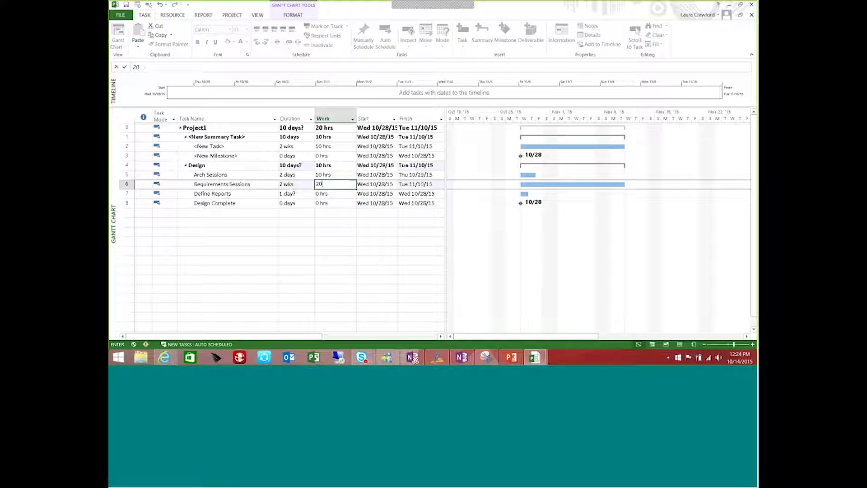
{"action": "key", "text": "Return"}
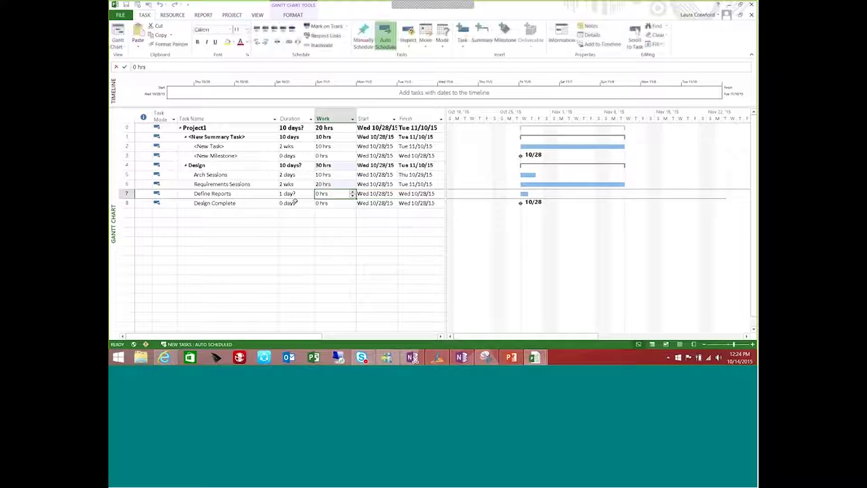
Set the duration of Define Reports to 1 day and its work to 3 hours.
{"action": "left_click", "coordinate": [299, 193]}
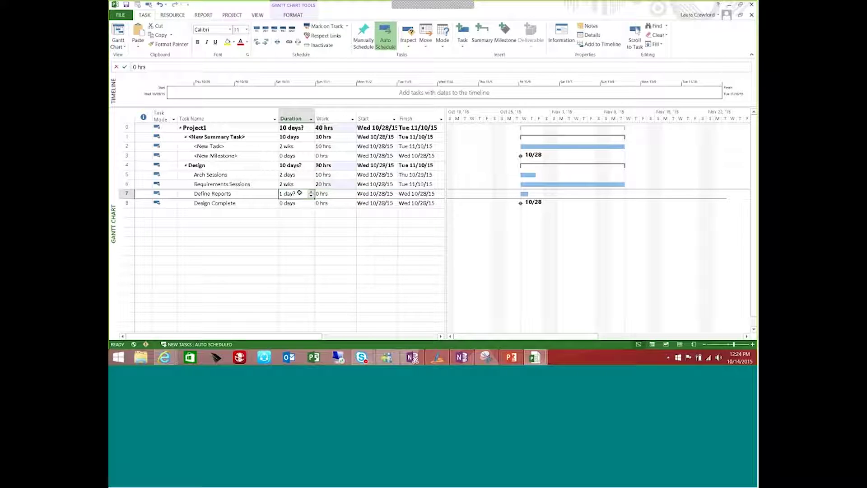
{"action": "type", "text": "1d"}
{"action": "left_click", "coordinate": [330, 193]}
{"action": "type", "text": "3h"}
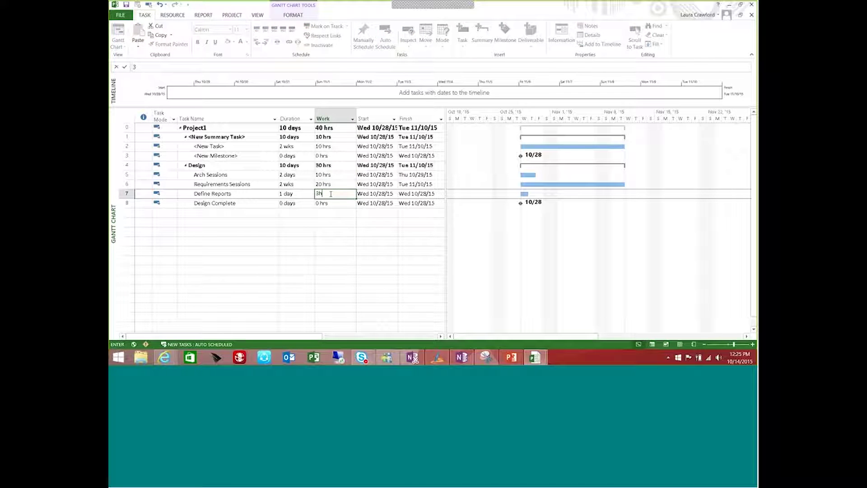
{"action": "key", "text": "Return"}
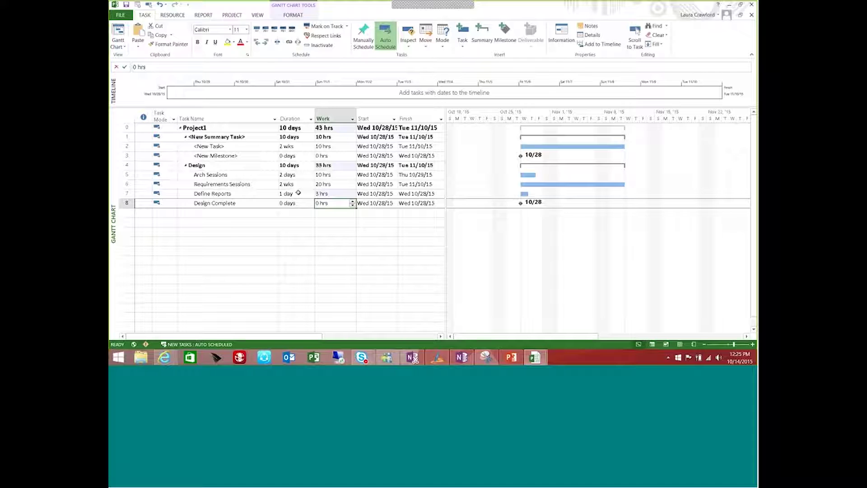
{"action": "left_click", "coordinate": [126, 127]}
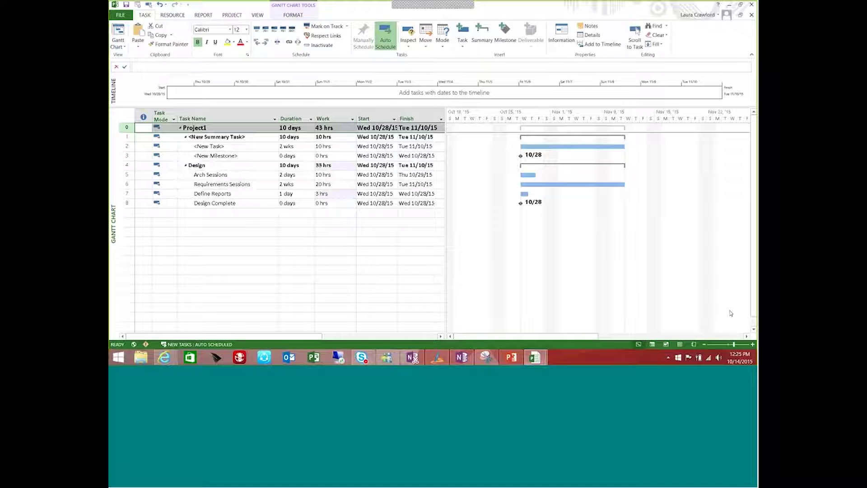
Review the durations, work and start dates of the Design subtasks and the Design Complete milestone in the task table.
{"action": "key", "text": "alt+Tab"}
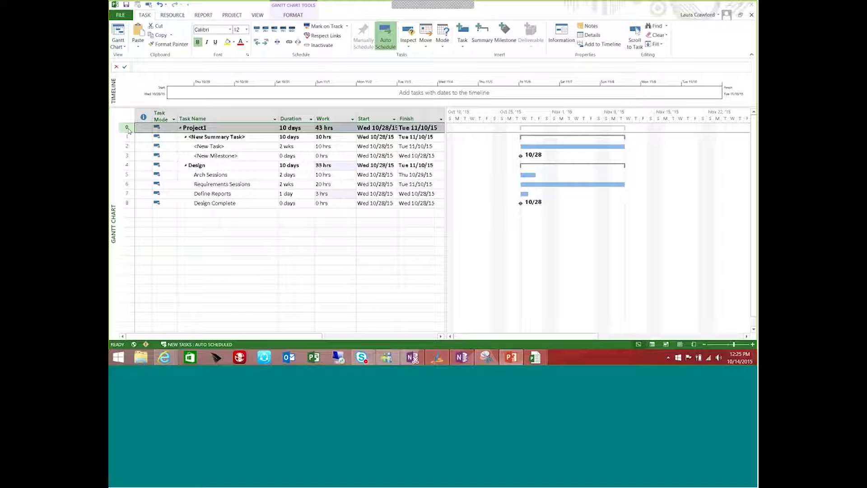
{"action": "left_click", "coordinate": [245, 206]}
{"action": "left_click", "coordinate": [296, 204]}
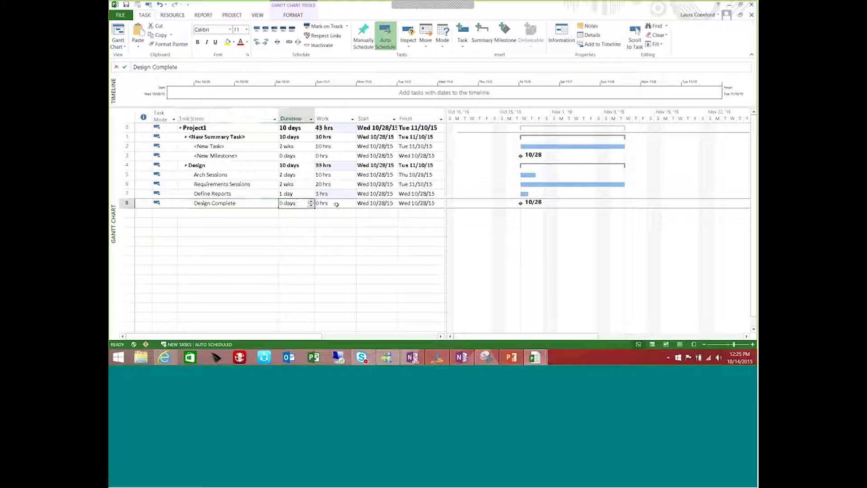
{"action": "left_click", "coordinate": [336, 204]}
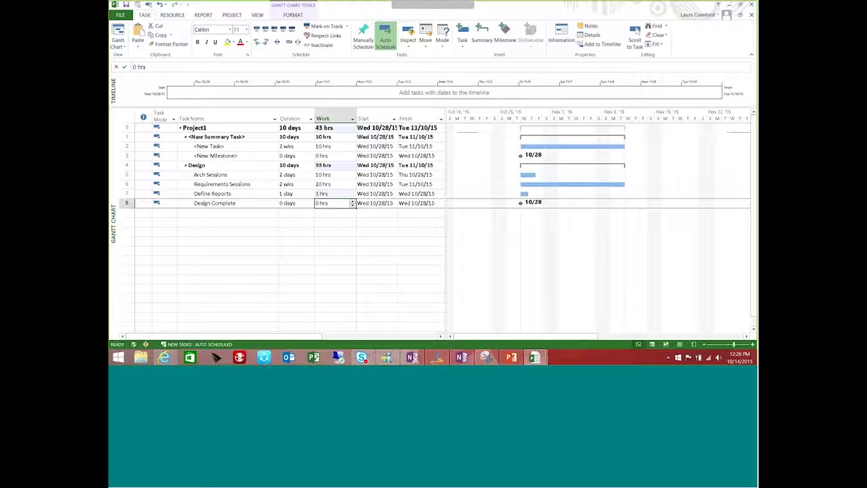
{"action": "left_click", "coordinate": [250, 204]}
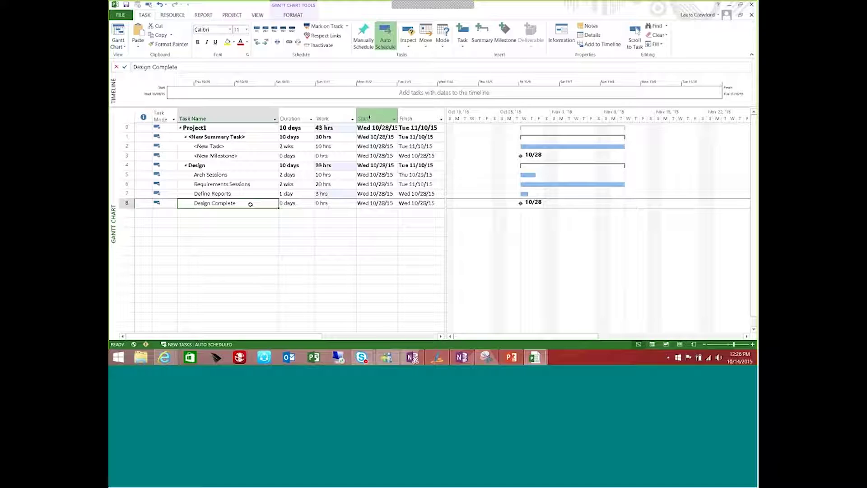
{"action": "left_click", "coordinate": [368, 129]}
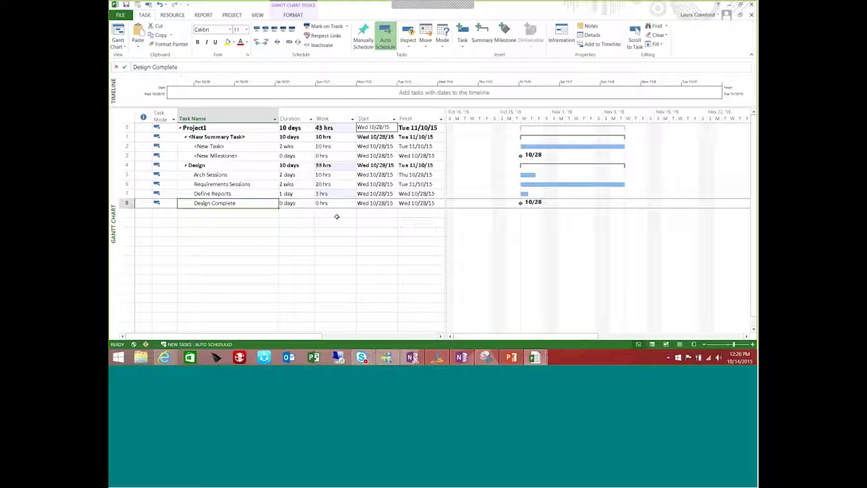
{"action": "left_click", "coordinate": [261, 175]}
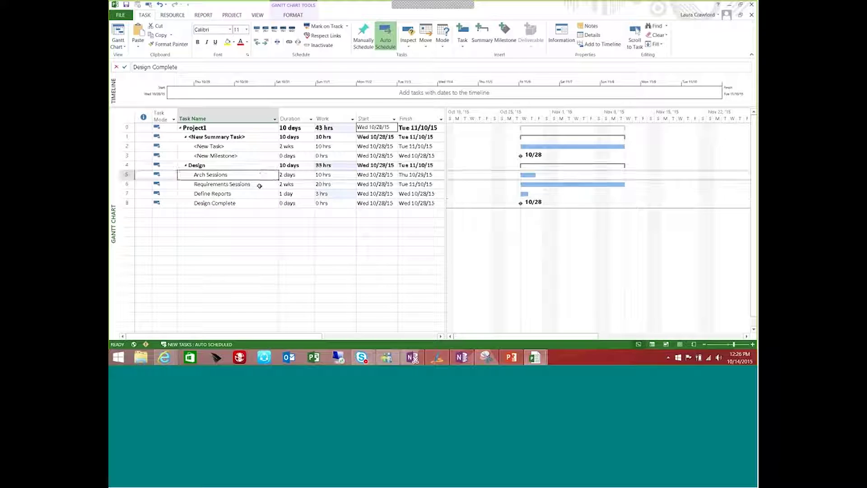
{"action": "left_click", "coordinate": [259, 185]}
{"action": "left_click", "coordinate": [257, 194]}
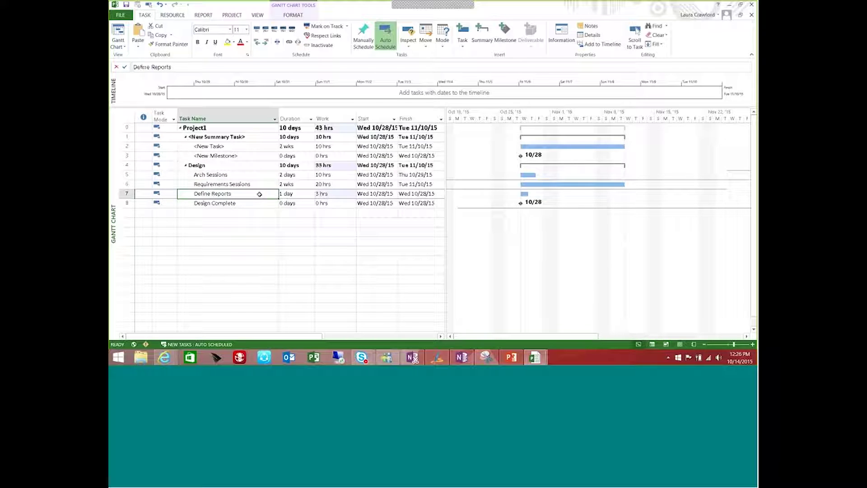
{"action": "left_click", "coordinate": [261, 203]}
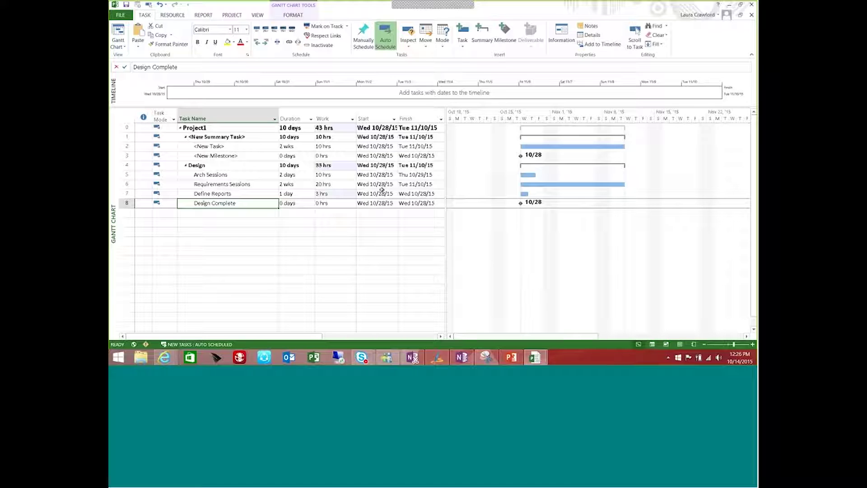
{"action": "left_click", "coordinate": [303, 176]}
{"action": "left_click", "coordinate": [340, 172]}
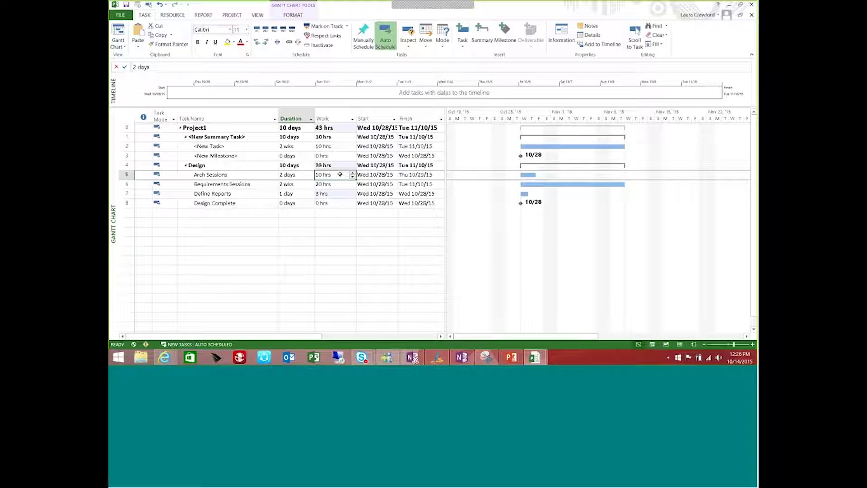
{"action": "left_click", "coordinate": [268, 186]}
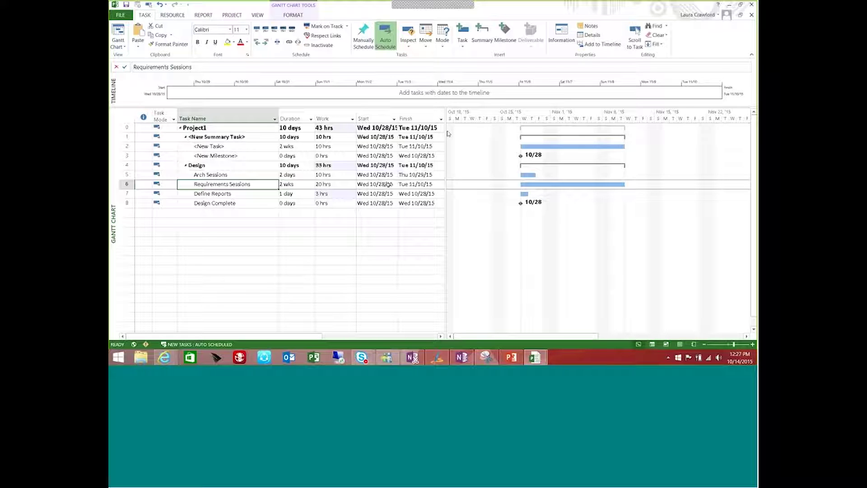
Widen the task table so that the Predecessors column is fully exposed beside the Gantt chart.
{"action": "left_click_drag", "start_coordinate": [446, 123], "coordinate": [516, 123]}
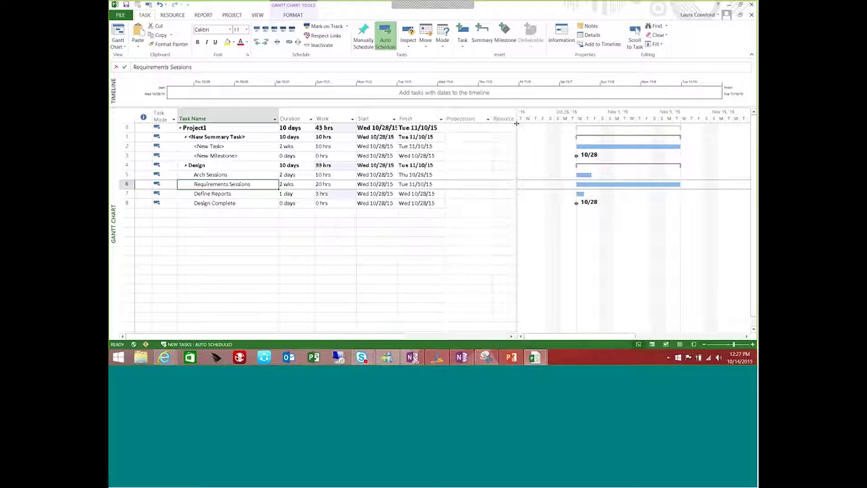
{"action": "left_click", "coordinate": [465, 146]}
{"action": "left_click", "coordinate": [465, 156]}
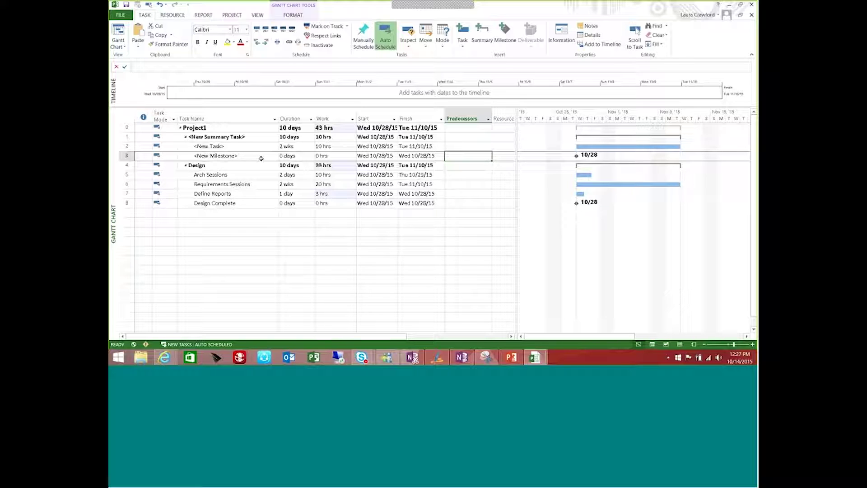
Link <New Task> and <New Milestone> so that the task becomes the milestone's predecessor.
{"action": "left_click", "coordinate": [240, 149]}
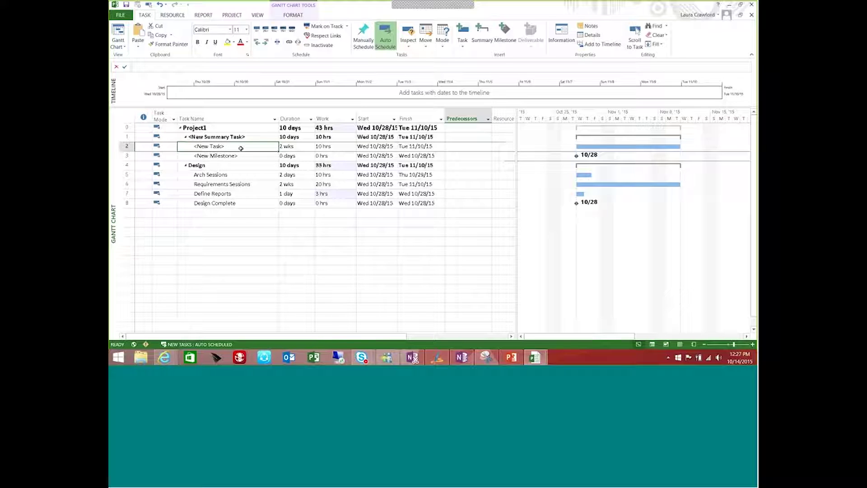
{"action": "left_click", "coordinate": [246, 155]}
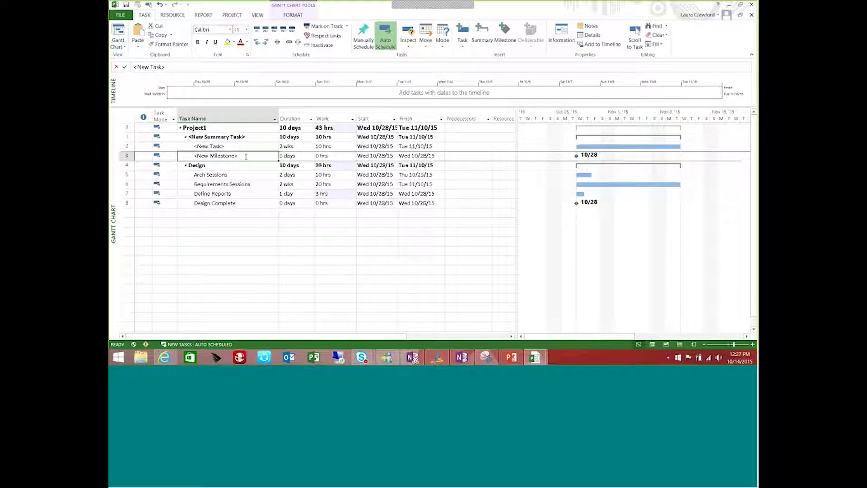
{"action": "left_click", "coordinate": [457, 157]}
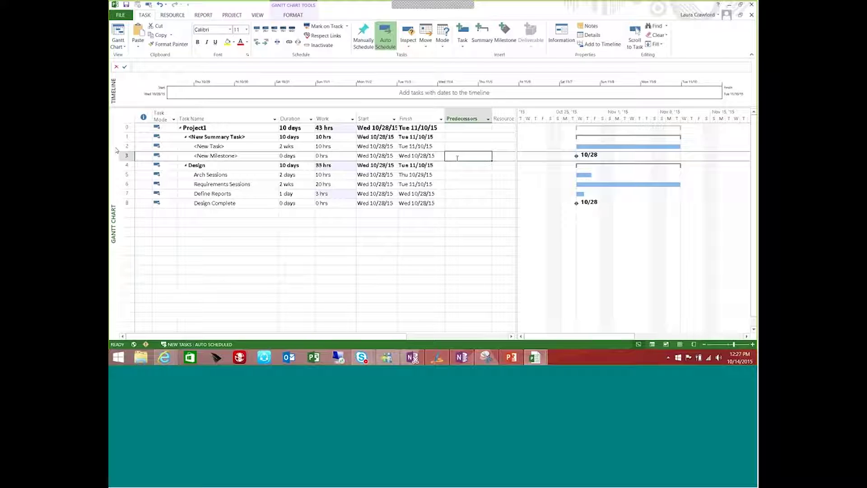
{"action": "left_click", "coordinate": [126, 146]}
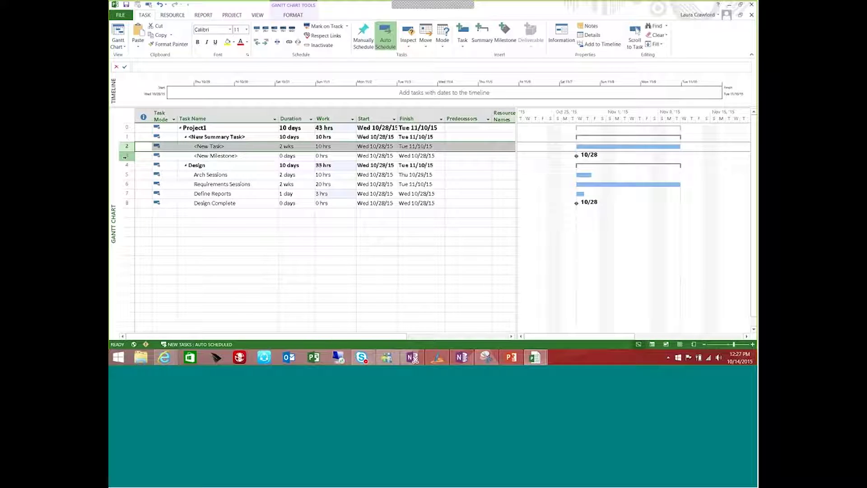
{"action": "left_click", "coordinate": [125, 157], "text": "ctrl"}
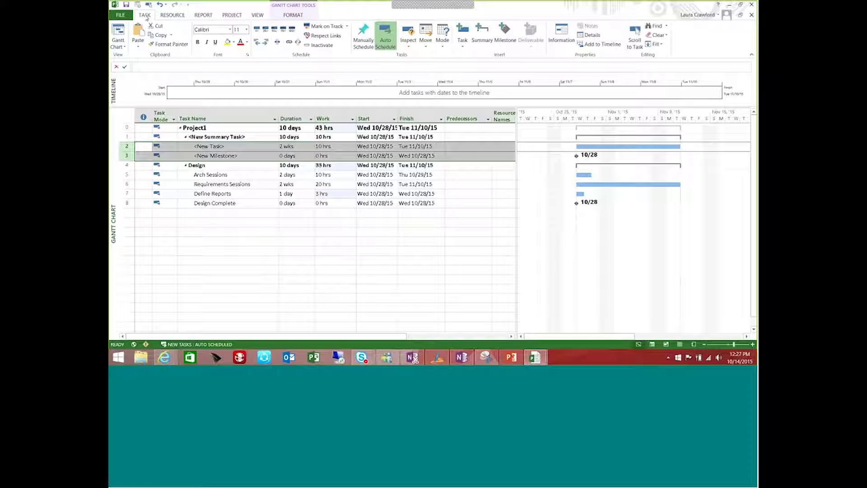
{"action": "left_click", "coordinate": [289, 42]}
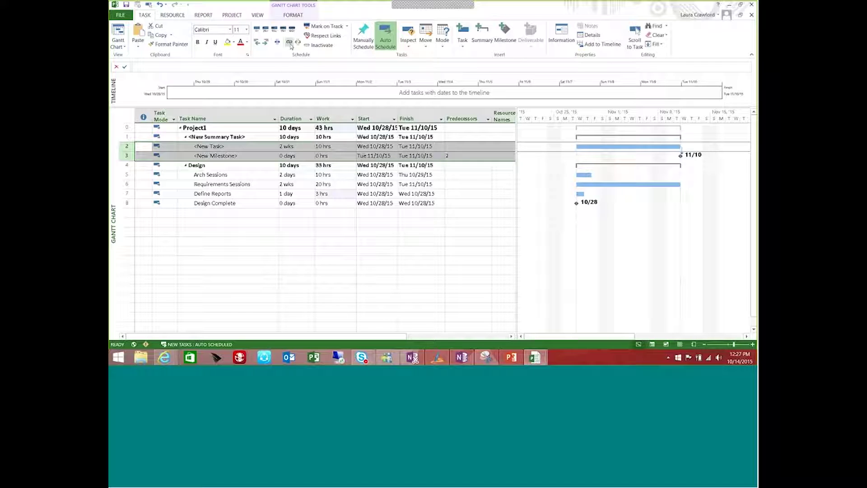
{"action": "left_click", "coordinate": [470, 156]}
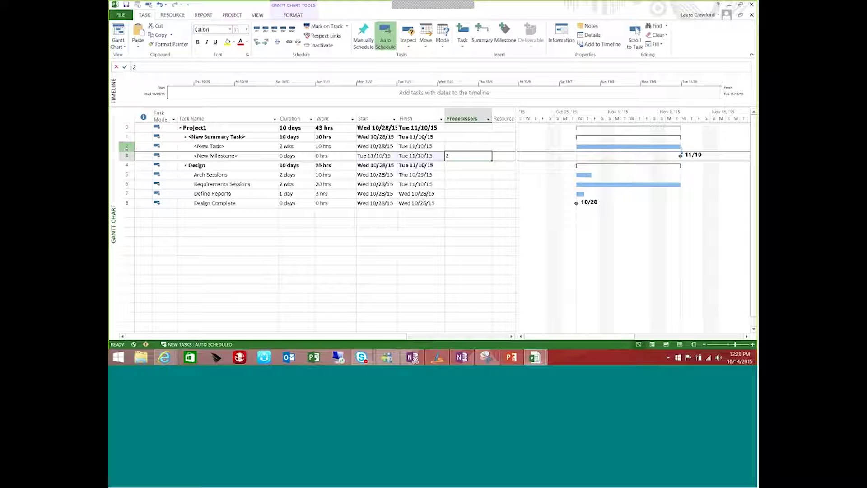
{"action": "left_click", "coordinate": [128, 176]}
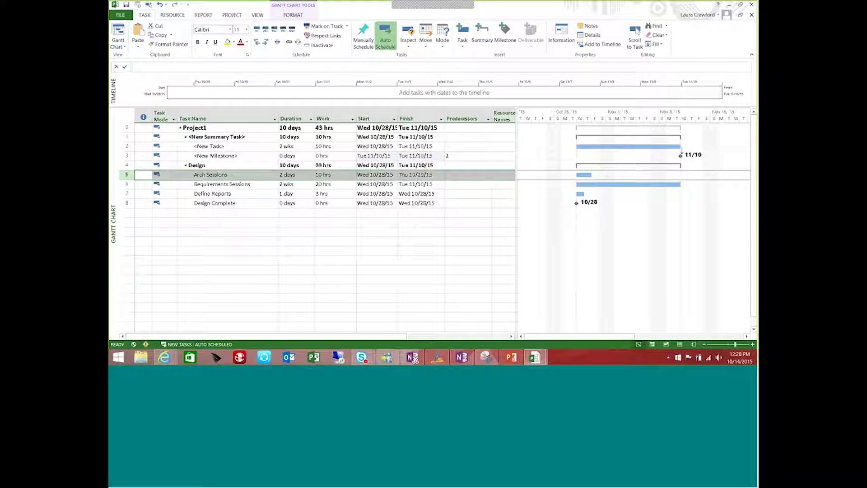
{"action": "left_click", "coordinate": [252, 147]}
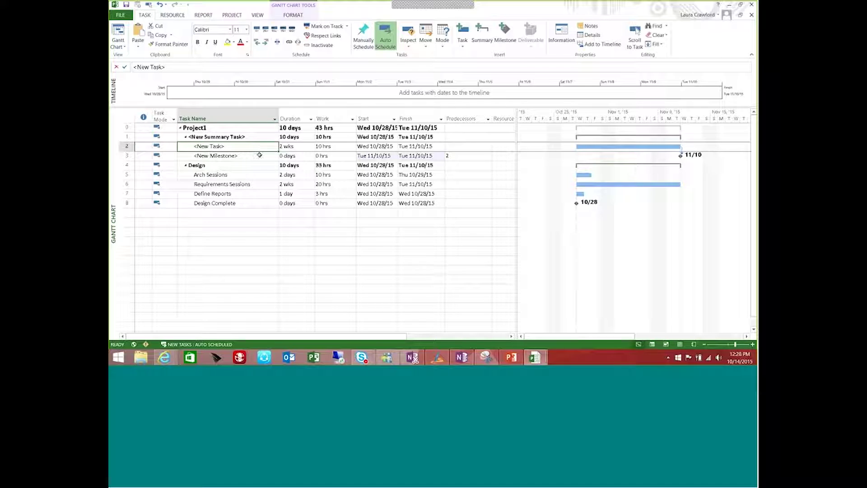
{"action": "left_click", "coordinate": [256, 155]}
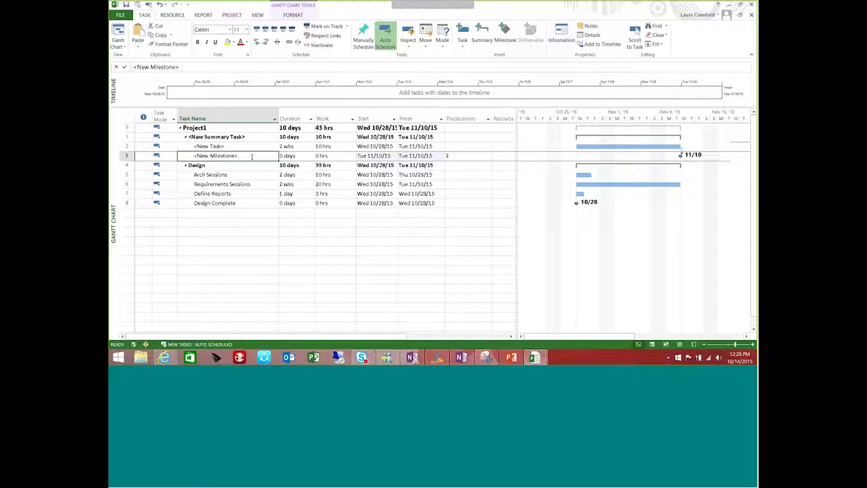
{"action": "left_click", "coordinate": [234, 146]}
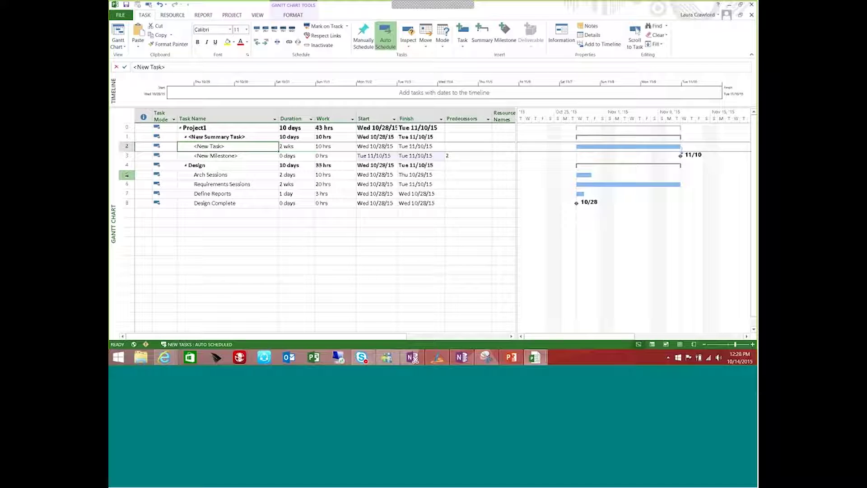
Add <New Milestone> as a Finish-to-Start predecessor of Arch Sessions with 0d lag in its task information.
{"action": "left_click", "coordinate": [126, 174]}
{"action": "double_click", "coordinate": [127, 176]}
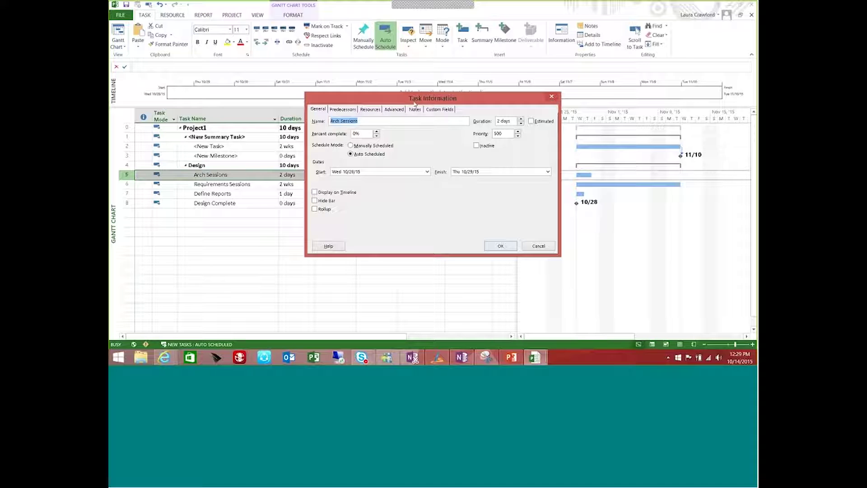
{"action": "left_click", "coordinate": [348, 110]}
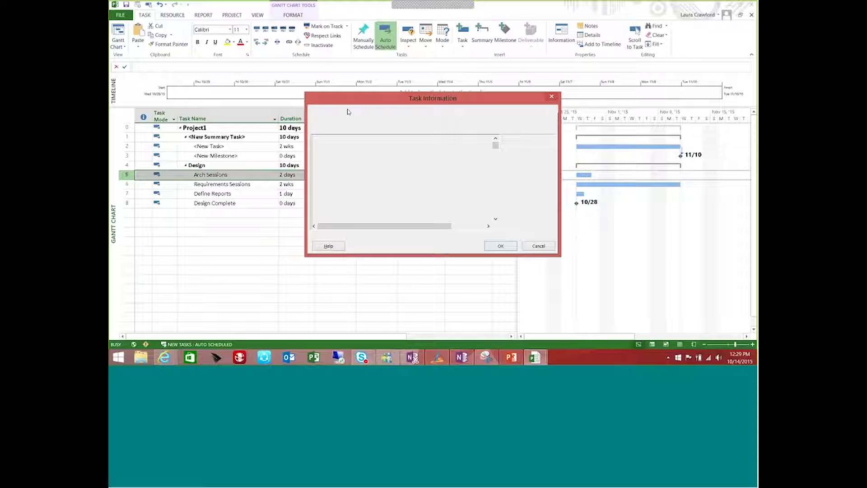
{"action": "left_click", "coordinate": [381, 146]}
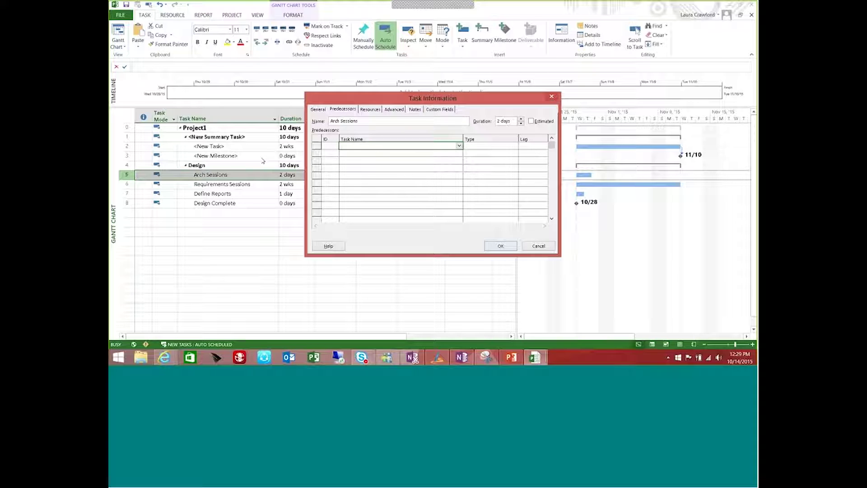
{"action": "left_click", "coordinate": [459, 146]}
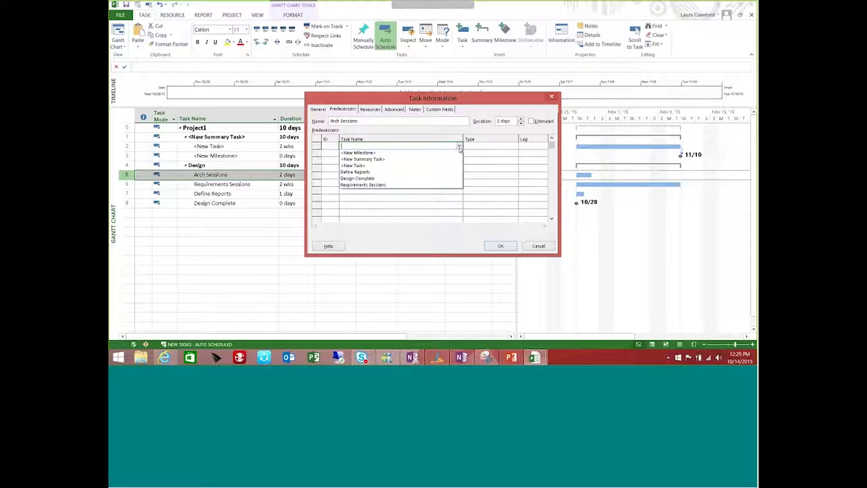
{"action": "left_click", "coordinate": [407, 153]}
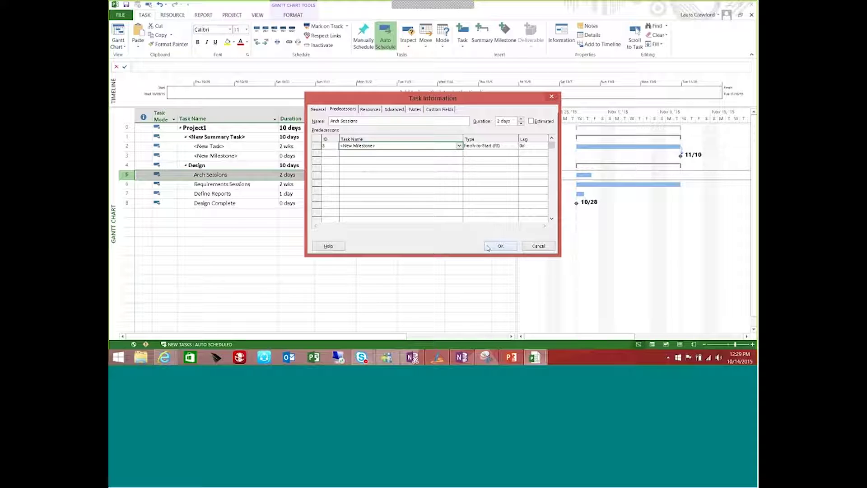
{"action": "left_click_drag", "start_coordinate": [454, 103], "coordinate": [217, 169]}
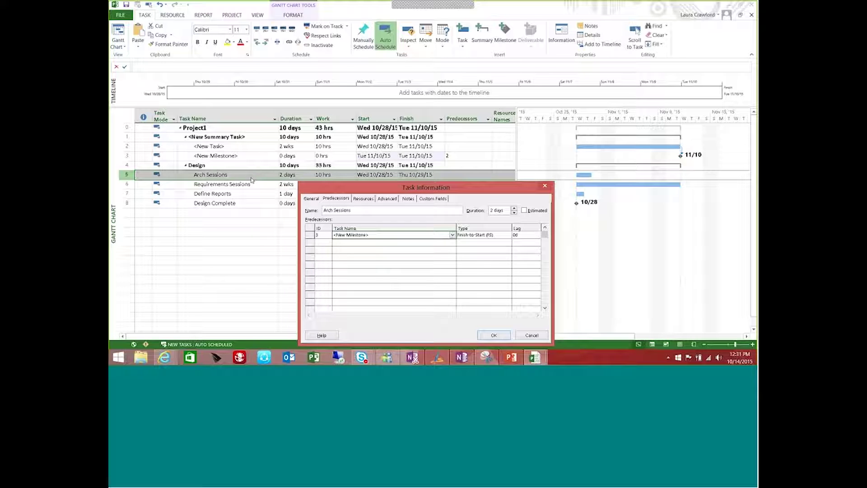
{"action": "left_click", "coordinate": [494, 336]}
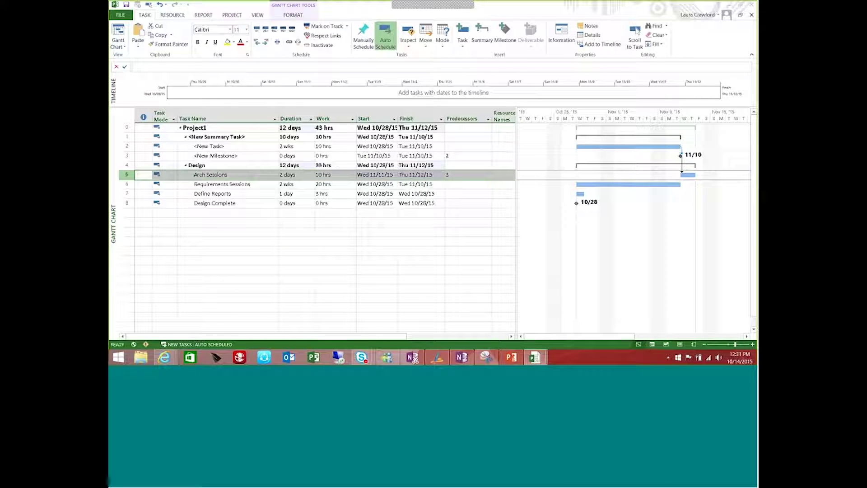
{"action": "left_click", "coordinate": [472, 175]}
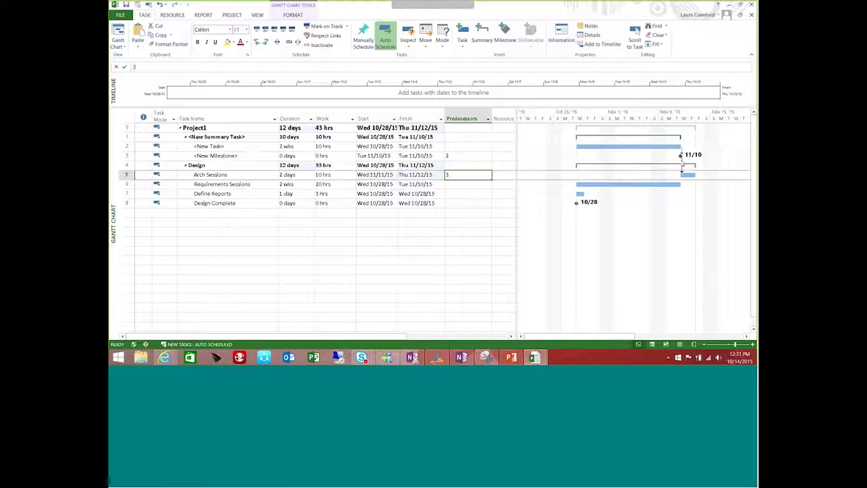
{"action": "mouse_move", "coordinate": [682, 172]}
Add Arch Sessions as a Start-to-Start predecessor of Requirements Sessions in its task information.
{"action": "left_click", "coordinate": [126, 184]}
{"action": "double_click", "coordinate": [127, 184]}
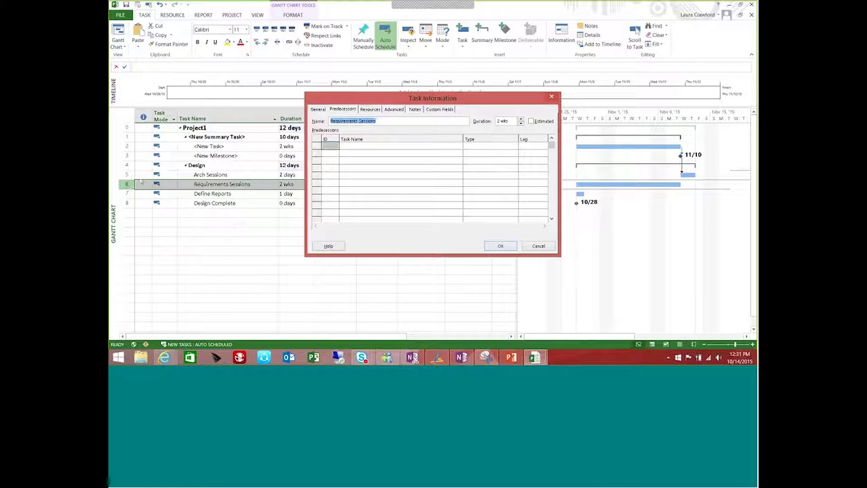
{"action": "left_click", "coordinate": [447, 146]}
{"action": "left_click", "coordinate": [459, 147]}
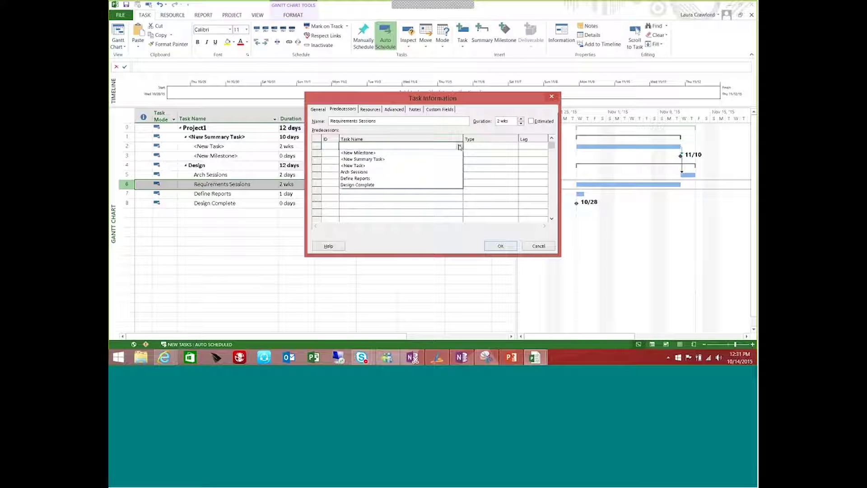
{"action": "left_click", "coordinate": [372, 174]}
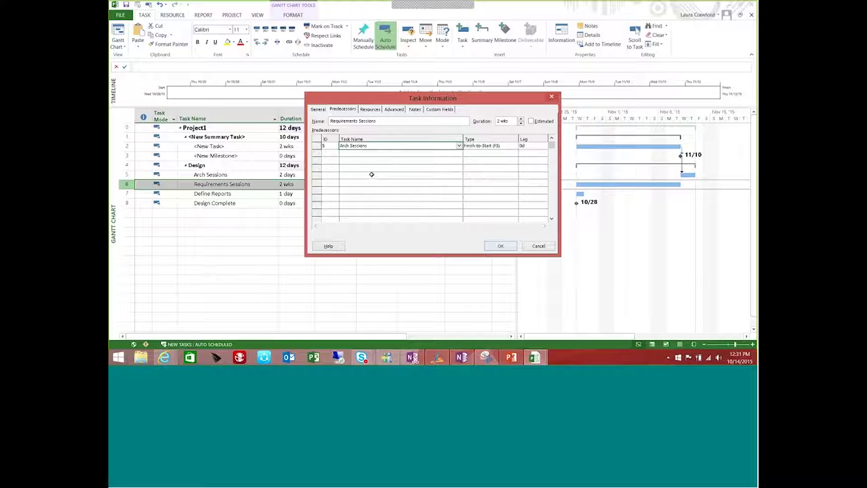
{"action": "left_click", "coordinate": [500, 146]}
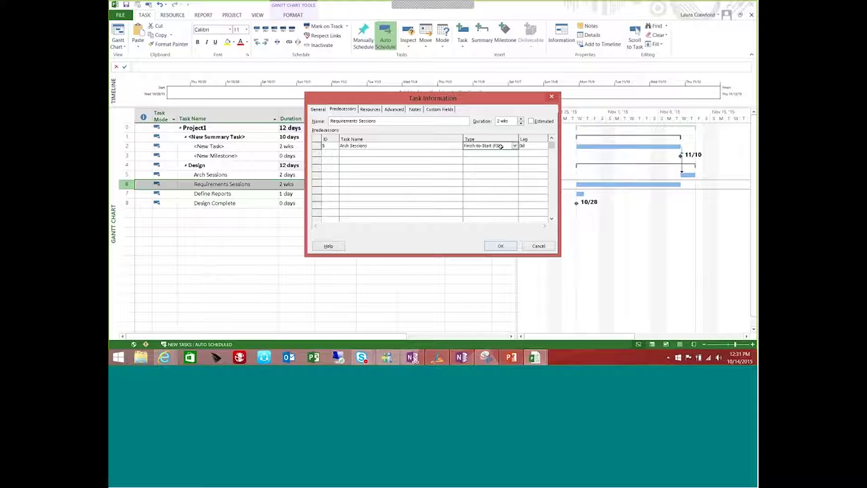
{"action": "left_click", "coordinate": [515, 147]}
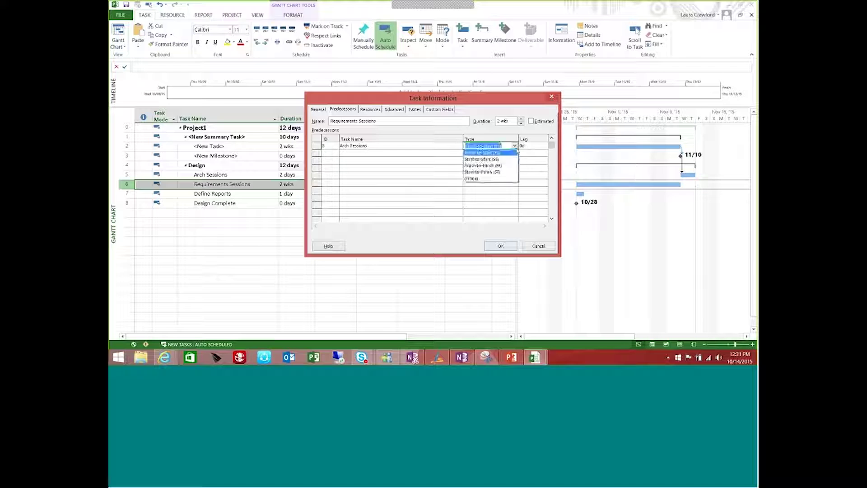
{"action": "left_click", "coordinate": [501, 159]}
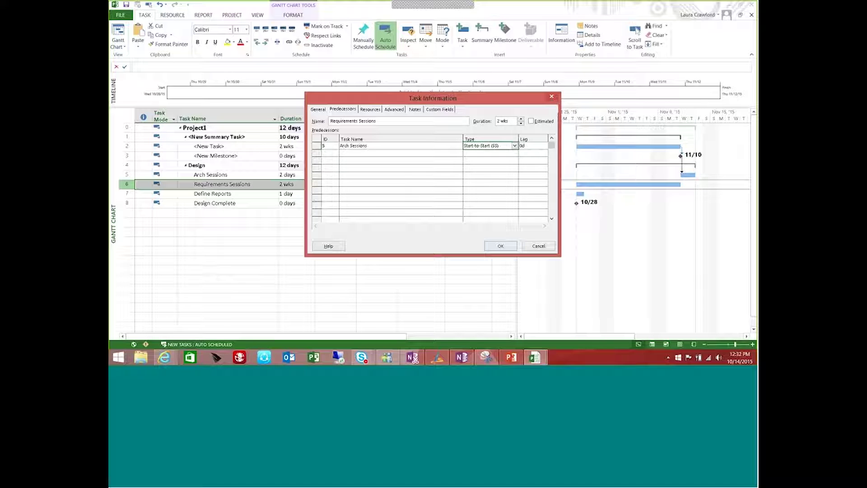
{"action": "left_click", "coordinate": [506, 250]}
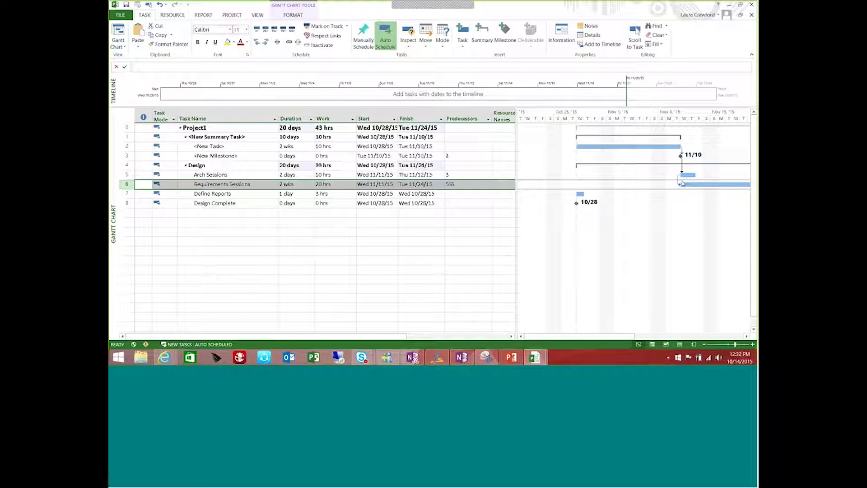
Enter 6SS as the predecessor of Define Reports, making it start together with Requirements Sessions.
{"action": "left_click", "coordinate": [479, 184]}
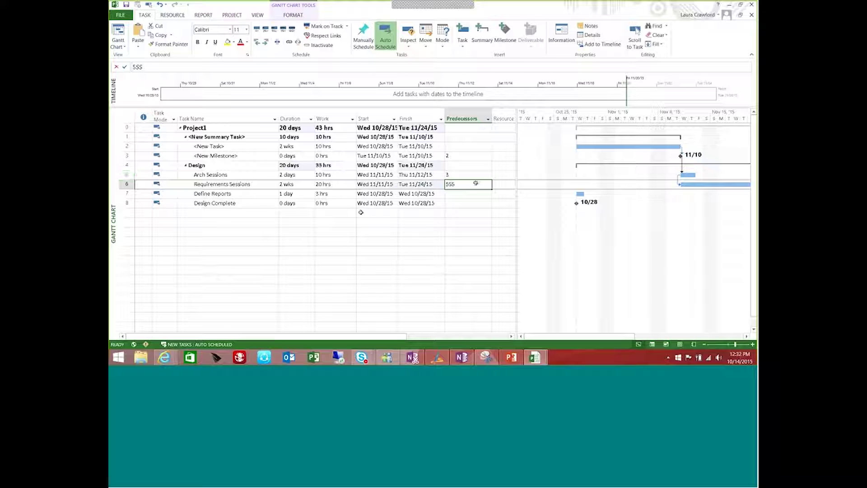
{"action": "left_click", "coordinate": [462, 174]}
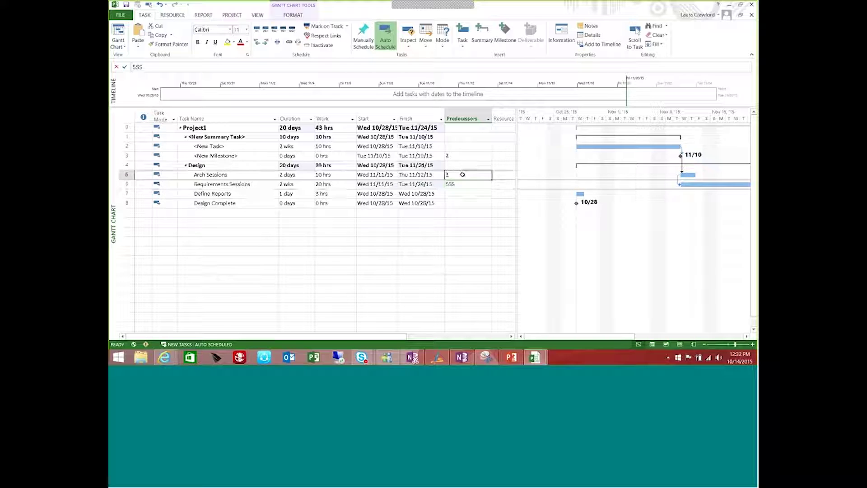
{"action": "left_click", "coordinate": [462, 183]}
{"action": "left_click", "coordinate": [459, 193]}
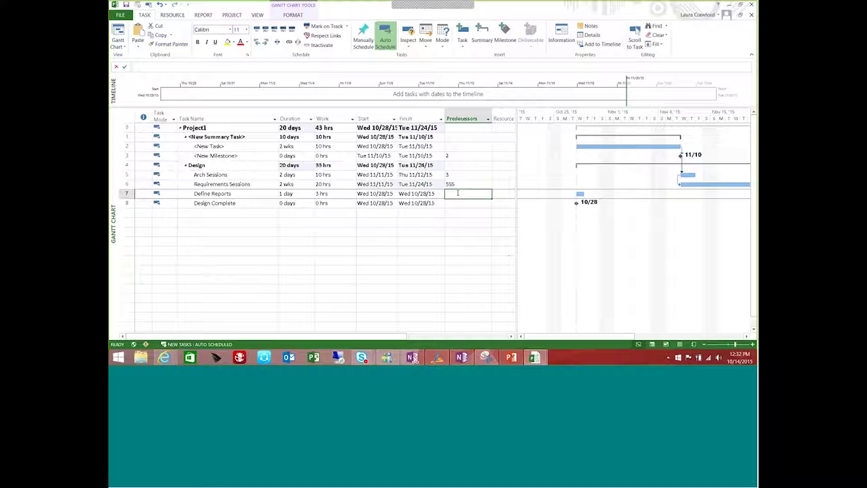
{"action": "type", "text": "6"}
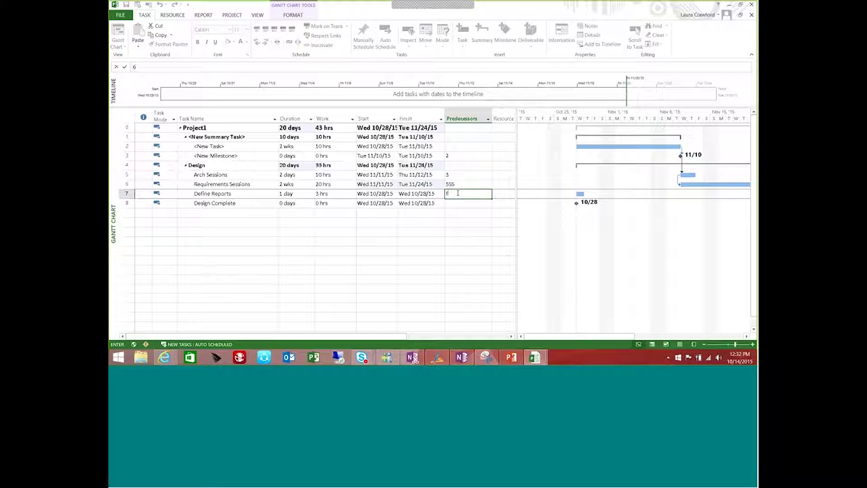
{"action": "type", "text": "ss"}
{"action": "key", "text": "Return"}
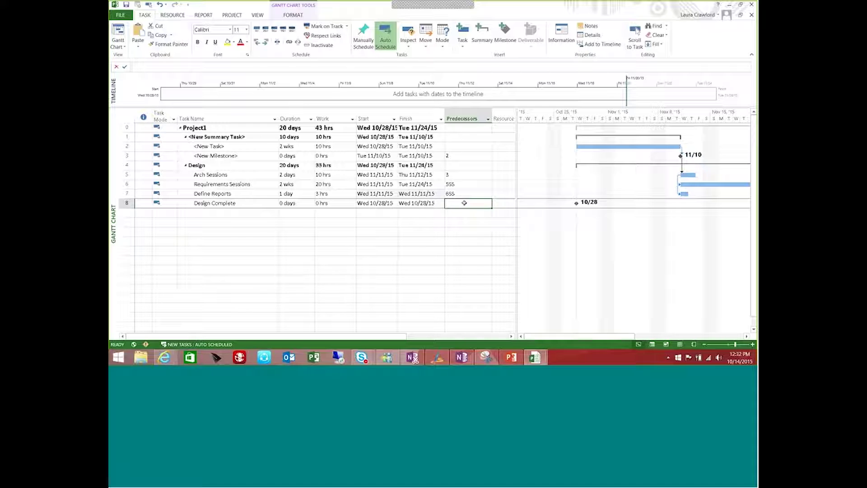
Enter 6FF as the predecessor of Design Complete, tying its finish to Requirements Sessions.
{"action": "type", "text": "6f"}
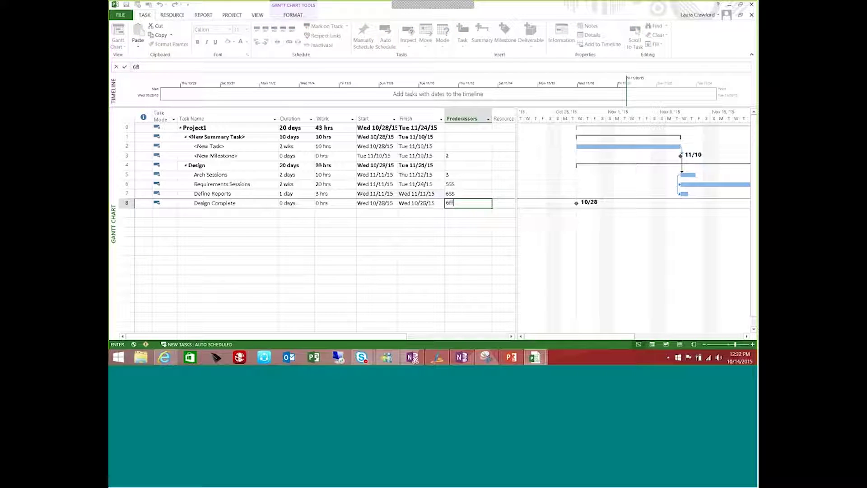
{"action": "type", "text": "f"}
{"action": "key", "text": "Return"}
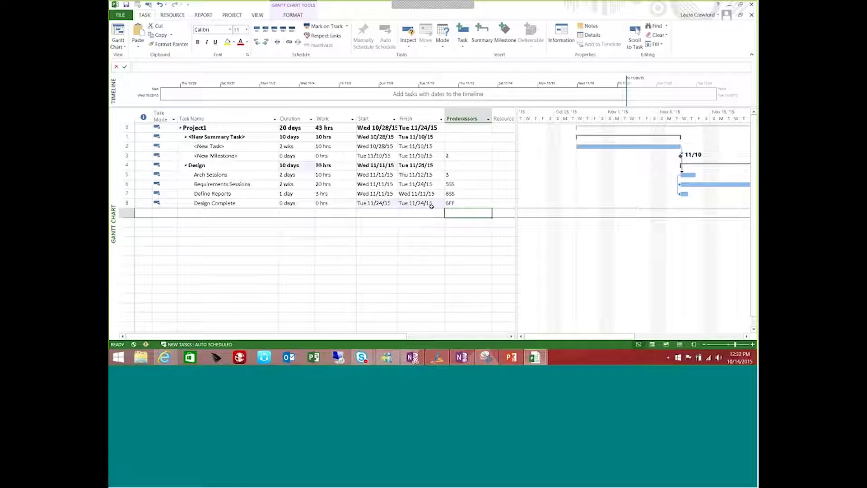
Compare the finish dates of Requirements Sessions and Design Complete, and widen the Gantt chart to check the milestone.
{"action": "left_click", "coordinate": [436, 184]}
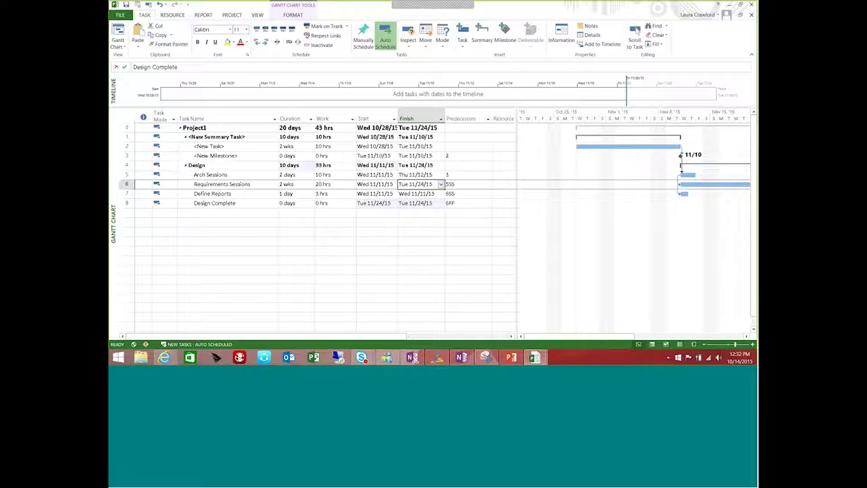
{"action": "left_click", "coordinate": [215, 203]}
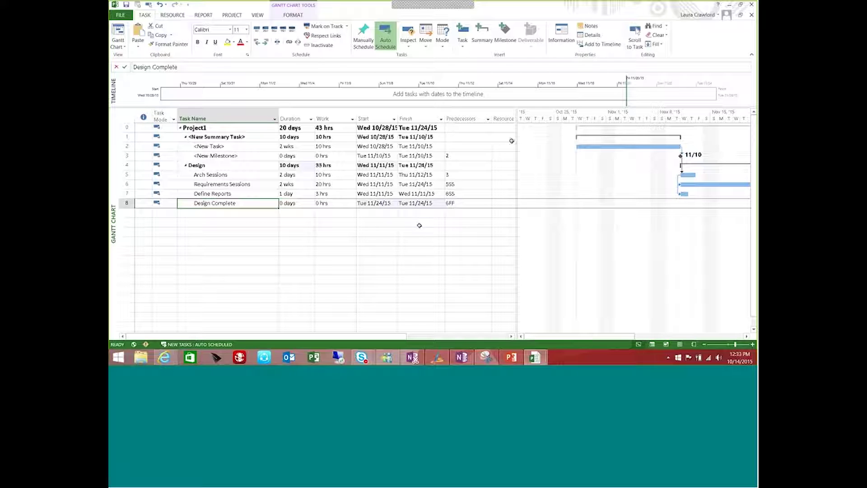
{"action": "left_click_drag", "start_coordinate": [516, 137], "coordinate": [473, 137]}
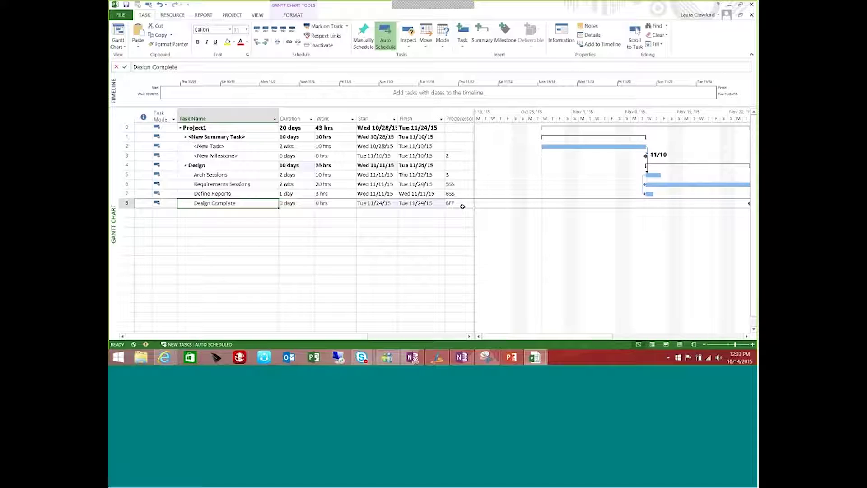
Set a 2-day lag on the <New Milestone> predecessor of Arch Sessions and widen the task table to expose the Predecessors column.
{"action": "left_click", "coordinate": [126, 175]}
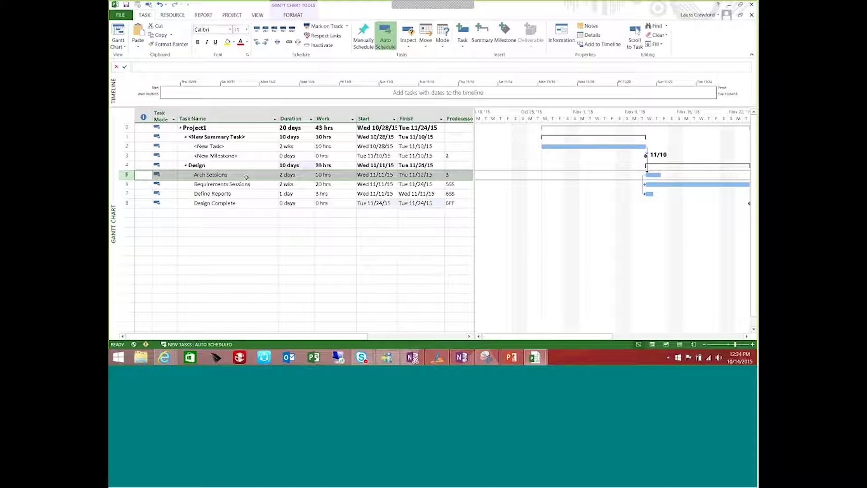
{"action": "double_click", "coordinate": [126, 176]}
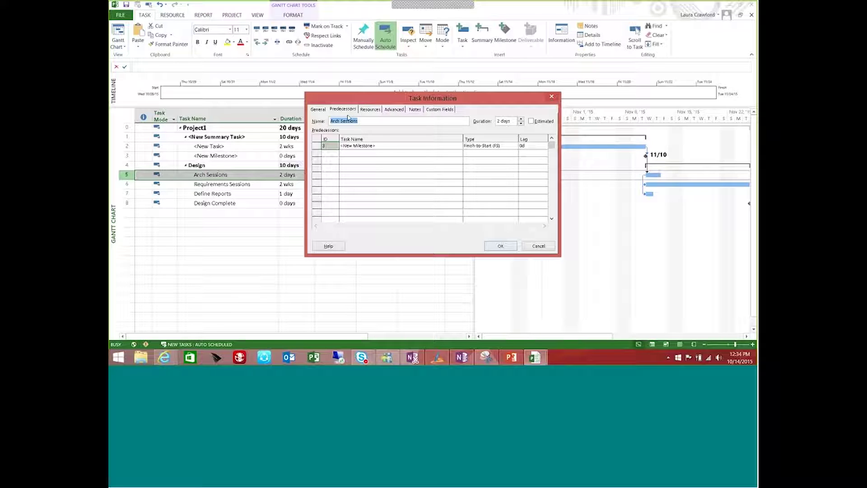
{"action": "left_click", "coordinate": [533, 147]}
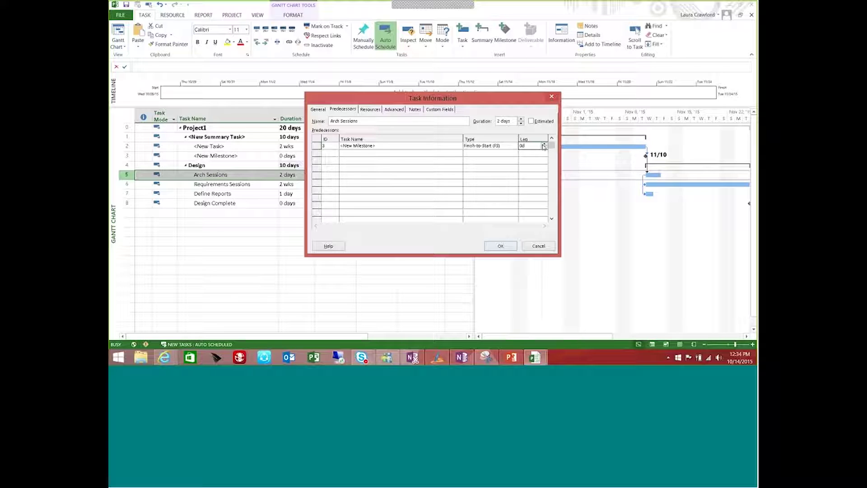
{"action": "left_click", "coordinate": [544, 144]}
{"action": "left_click", "coordinate": [543, 144]}
{"action": "left_click", "coordinate": [499, 247]}
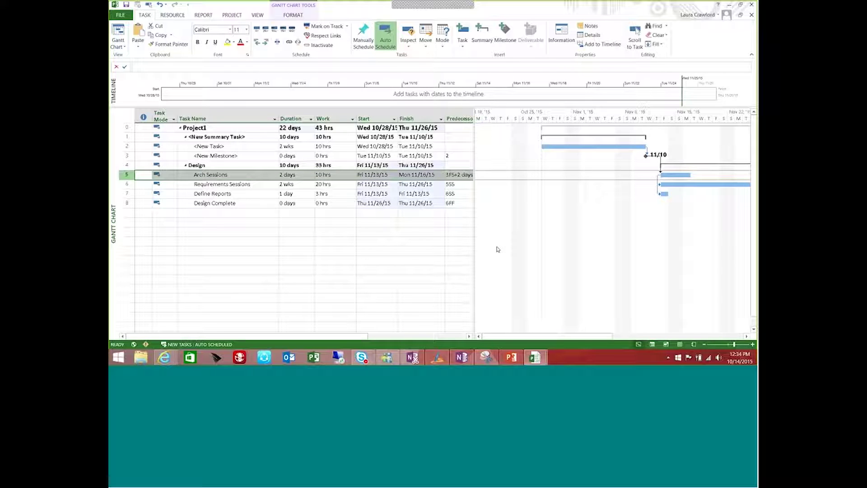
{"action": "left_click_drag", "start_coordinate": [485, 116], "coordinate": [516, 116]}
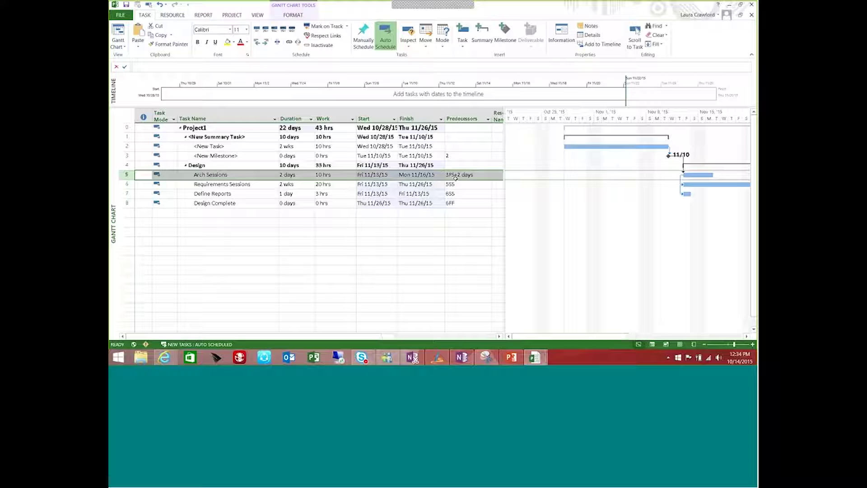
{"action": "left_click", "coordinate": [469, 176]}
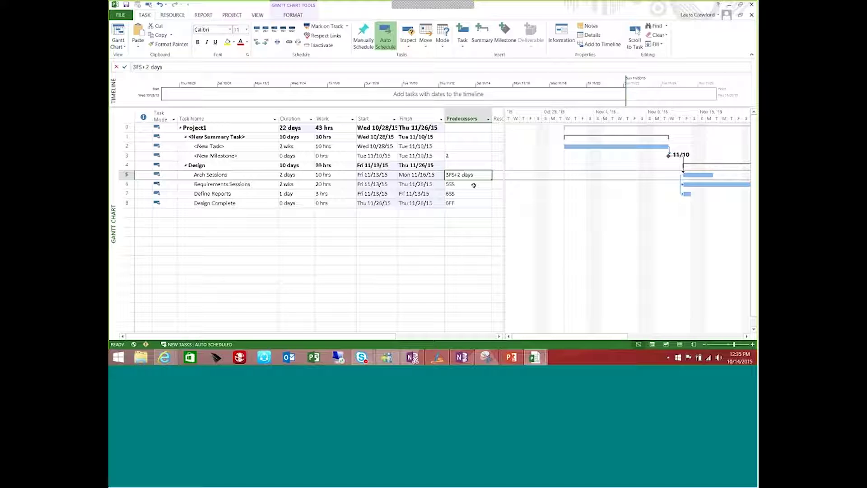
Insert a task called "new task" above Design Complete with a duration of 2d and 8 hours of work.
{"action": "left_click", "coordinate": [127, 203]}
{"action": "right_click", "coordinate": [127, 203]}
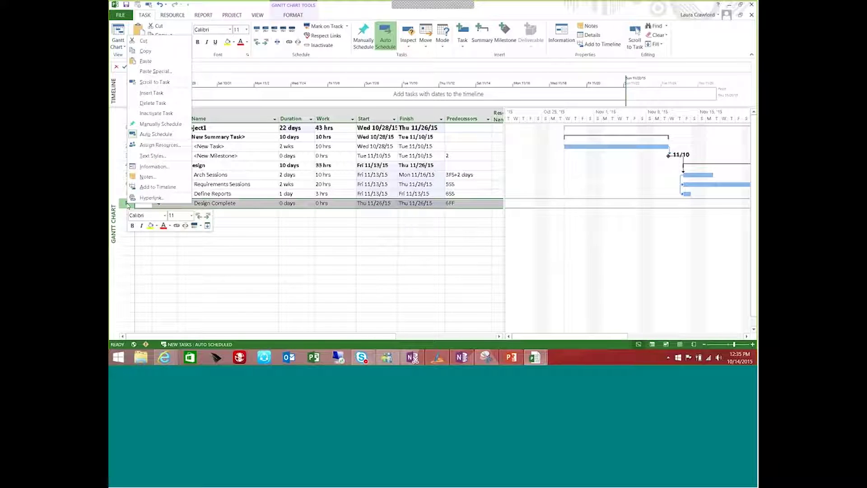
{"action": "left_click", "coordinate": [152, 93]}
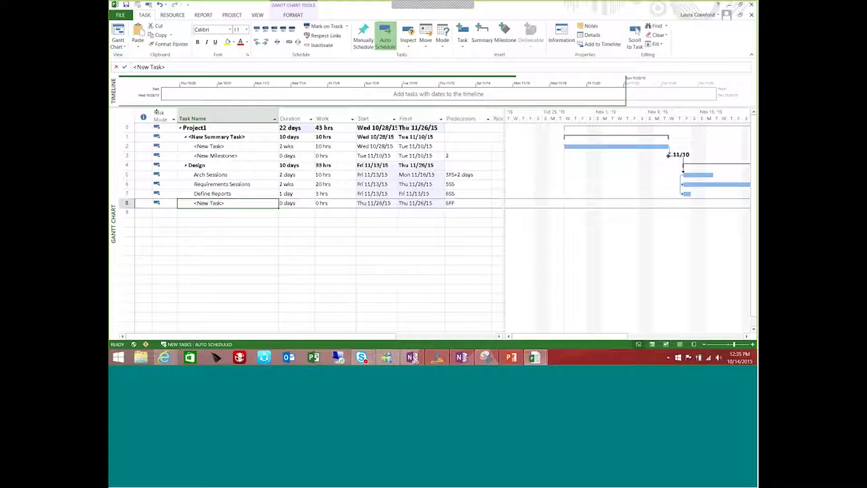
{"action": "type", "text": "n"}
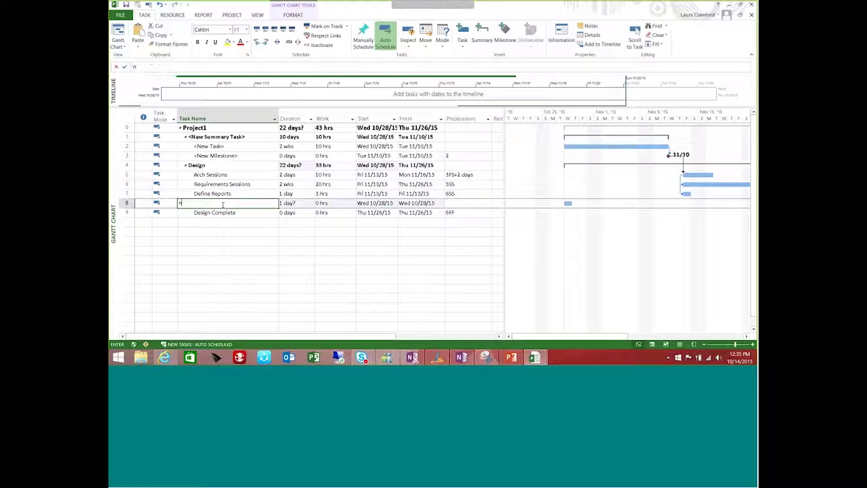
{"action": "type", "text": "ew task"}
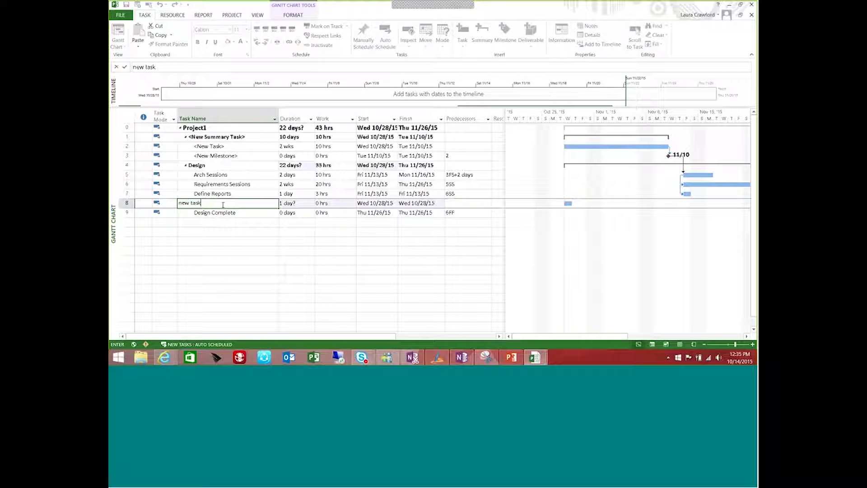
{"action": "key", "text": "Tab"}
{"action": "type", "text": "2d"}
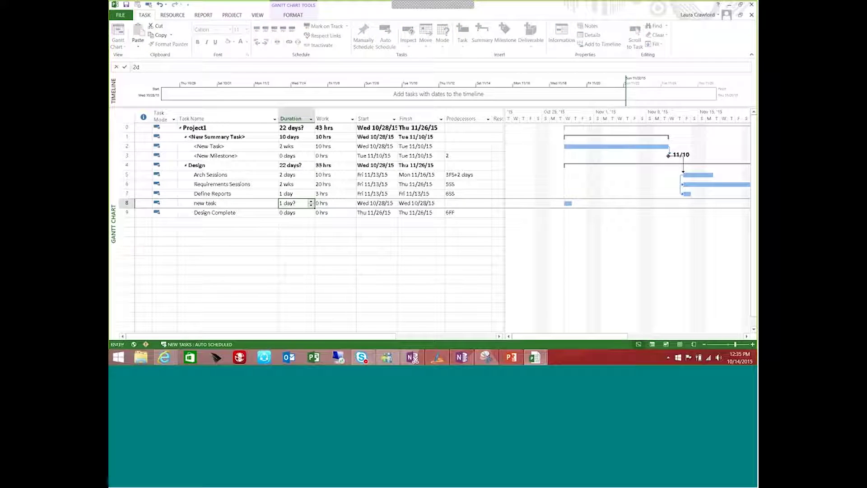
{"action": "key", "text": "Tab"}
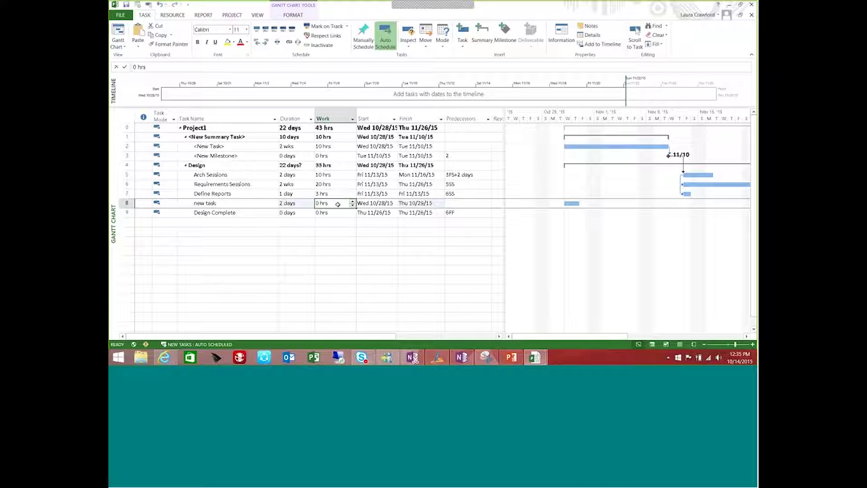
{"action": "type", "text": "8"}
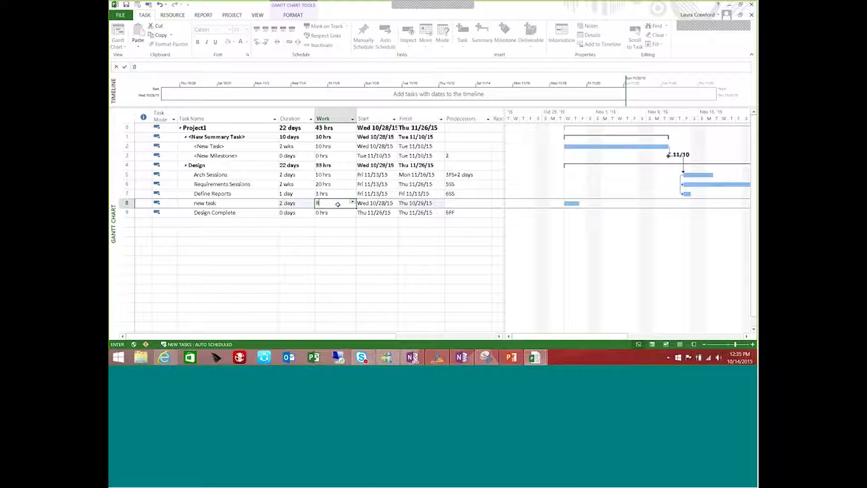
{"action": "key", "text": "Return"}
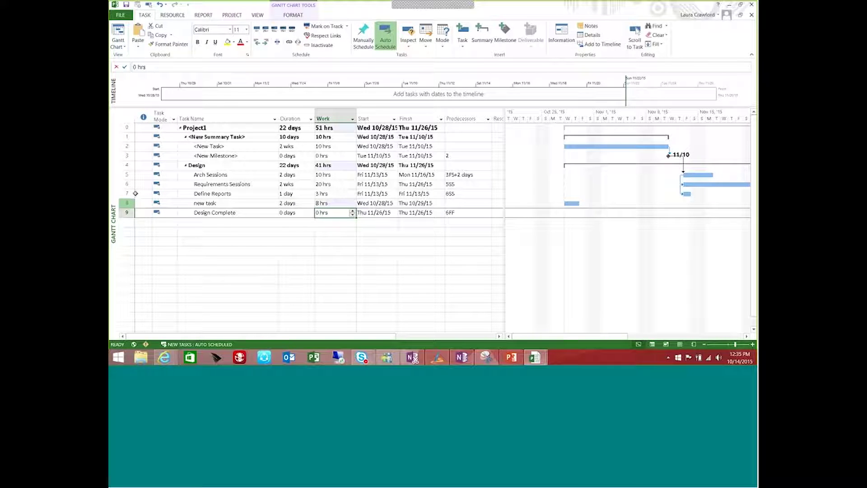
Link Define Reports to "new task" and set the predecessor to 7FS-50% for a 50% lead.
{"action": "left_click_drag", "start_coordinate": [127, 194], "coordinate": [127, 203]}
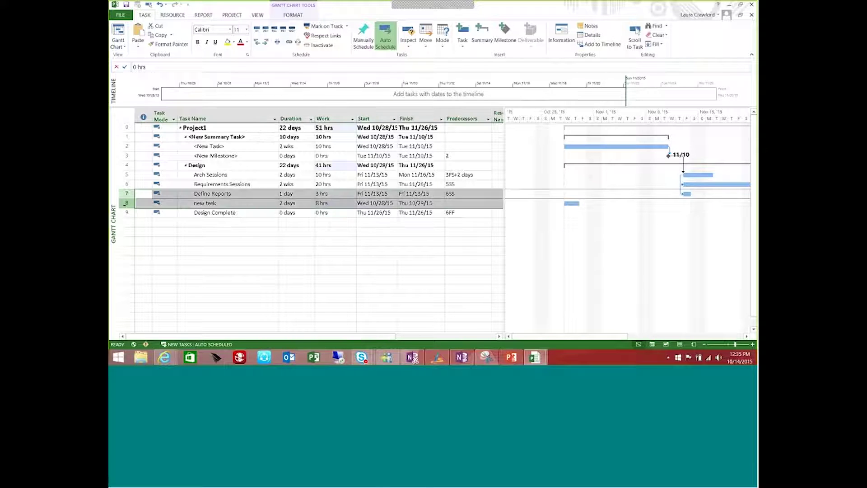
{"action": "left_click", "coordinate": [289, 42]}
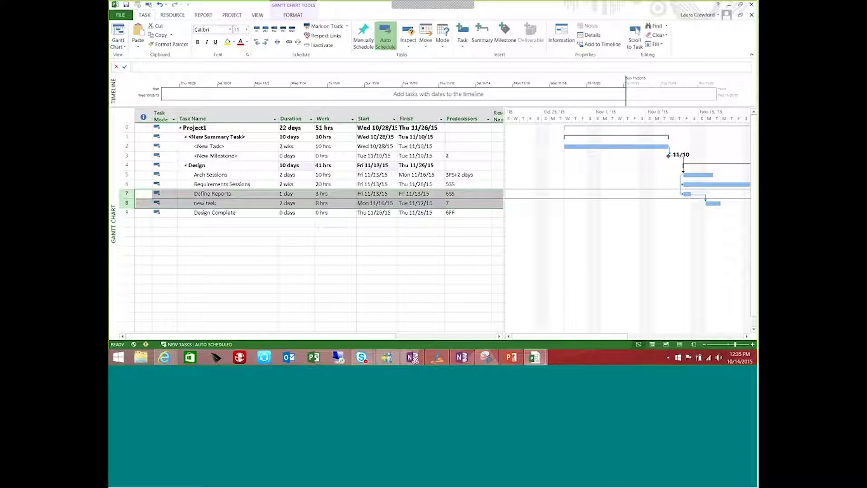
{"action": "left_click", "coordinate": [459, 204]}
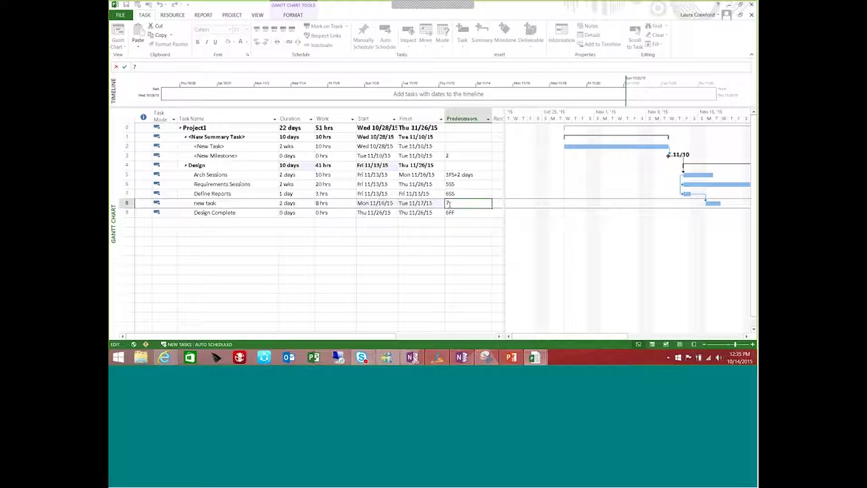
{"action": "type", "text": "fs-50%"}
{"action": "key", "text": "Return"}
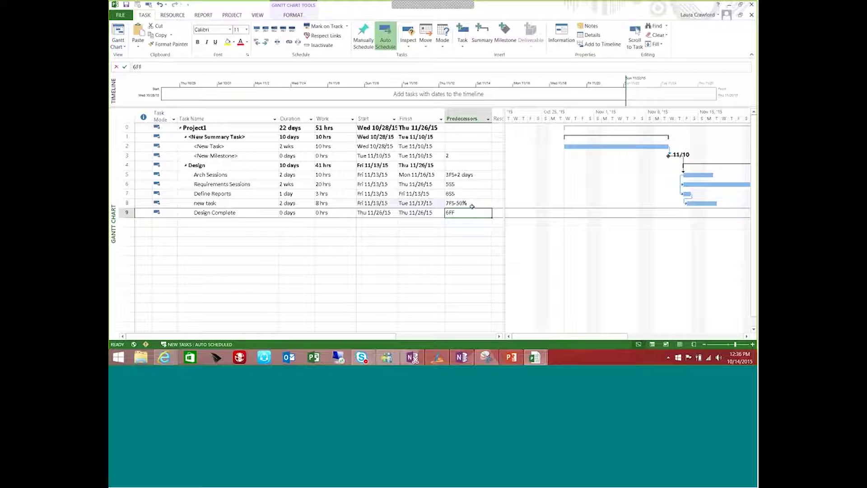
{"action": "left_click", "coordinate": [268, 224]}
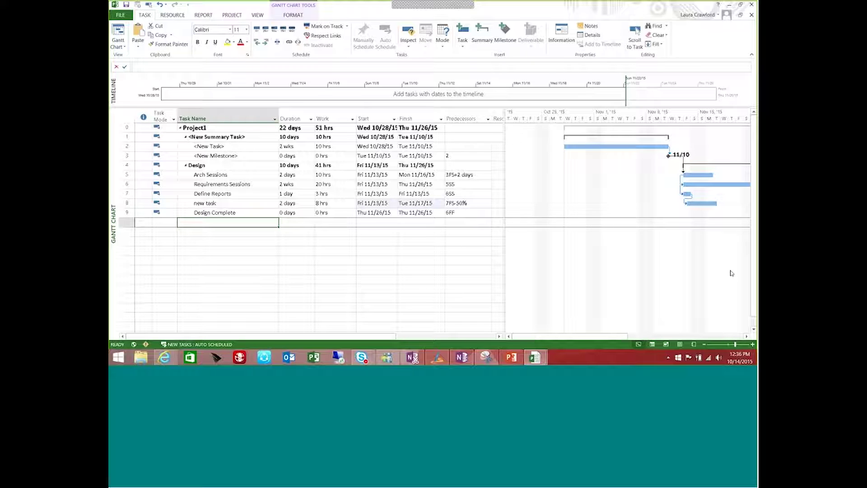
{"action": "key", "text": "alt+Tab"}
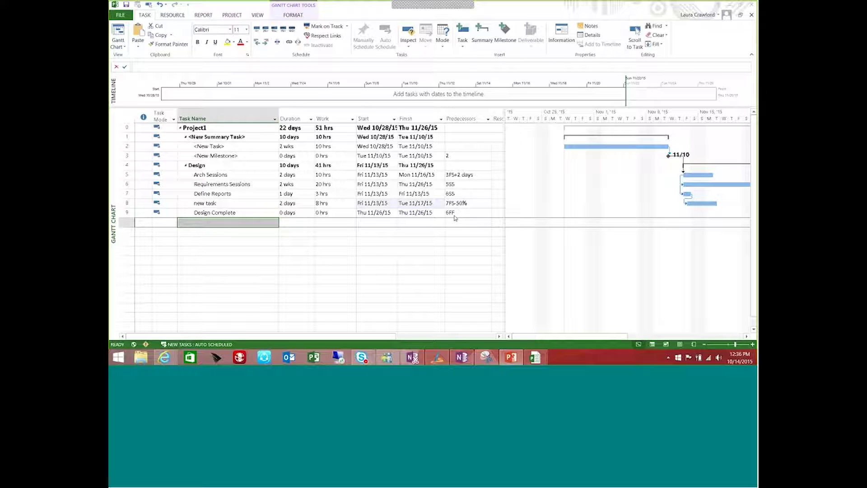
{"action": "left_click", "coordinate": [251, 224]}
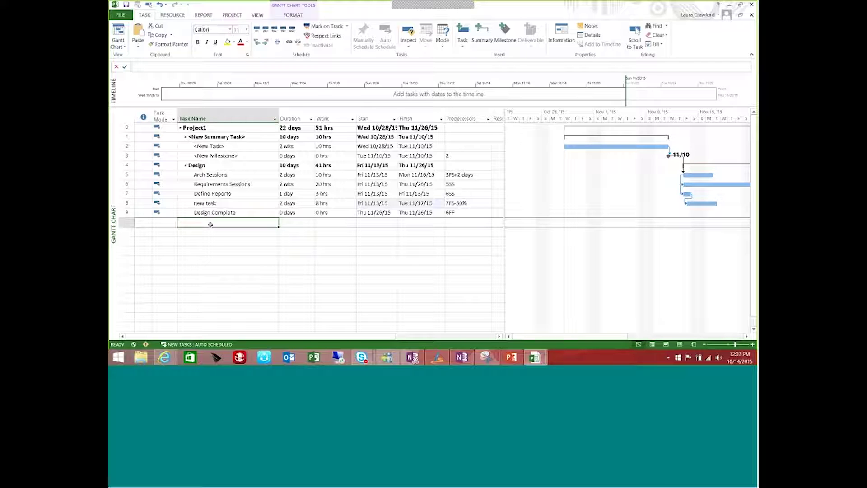
{"action": "left_click_drag", "start_coordinate": [504, 141], "coordinate": [481, 145]}
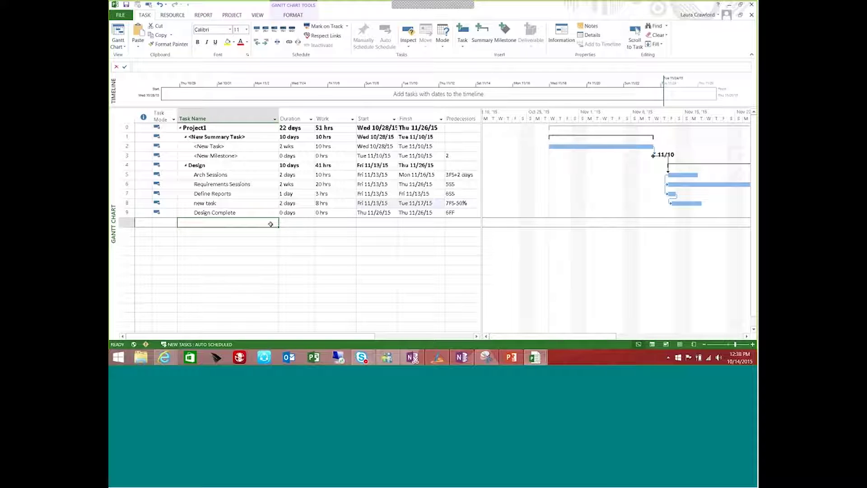
{"action": "left_click", "coordinate": [238, 165]}
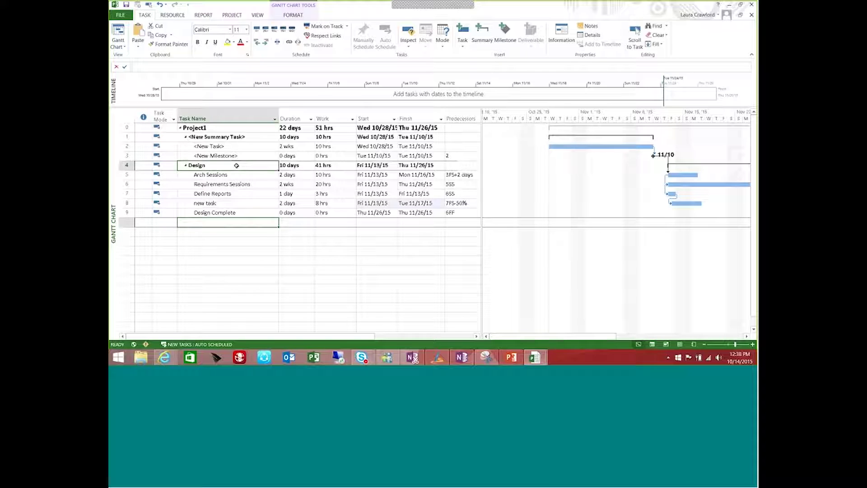
{"action": "left_click", "coordinate": [254, 139]}
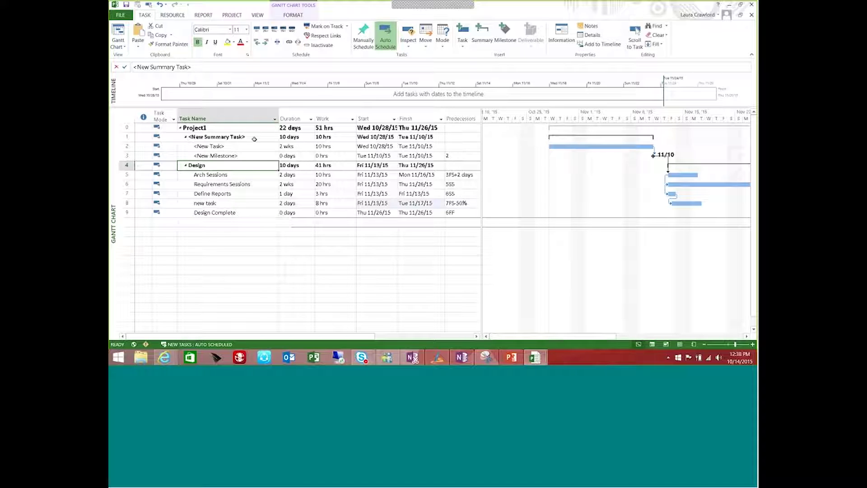
{"action": "left_click", "coordinate": [257, 167]}
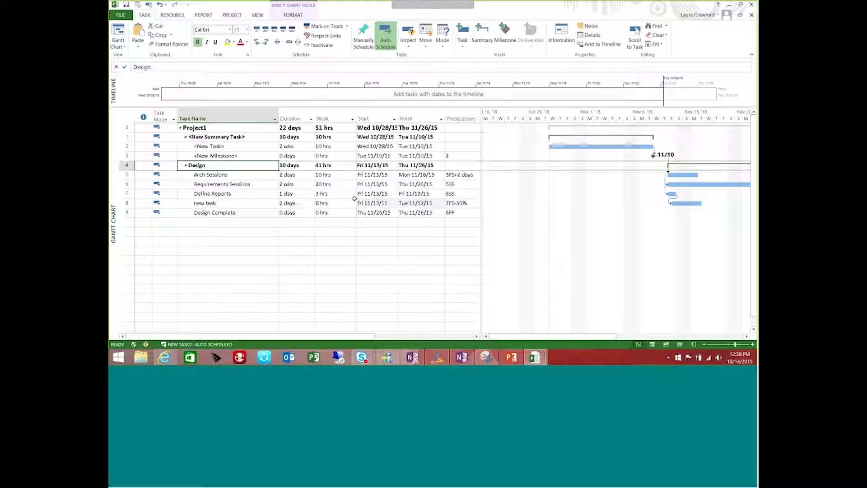
Set the finish date of "new task" to Monday, November 16, 2015.
{"action": "left_click", "coordinate": [418, 204]}
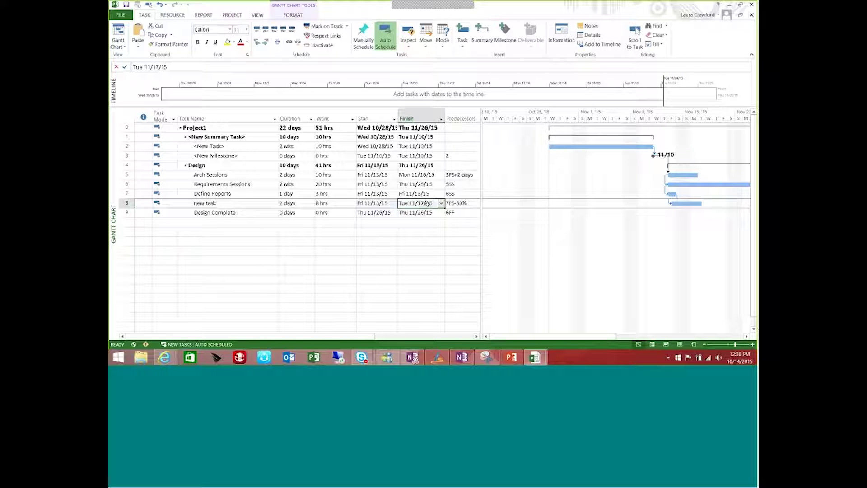
{"action": "left_click", "coordinate": [441, 204]}
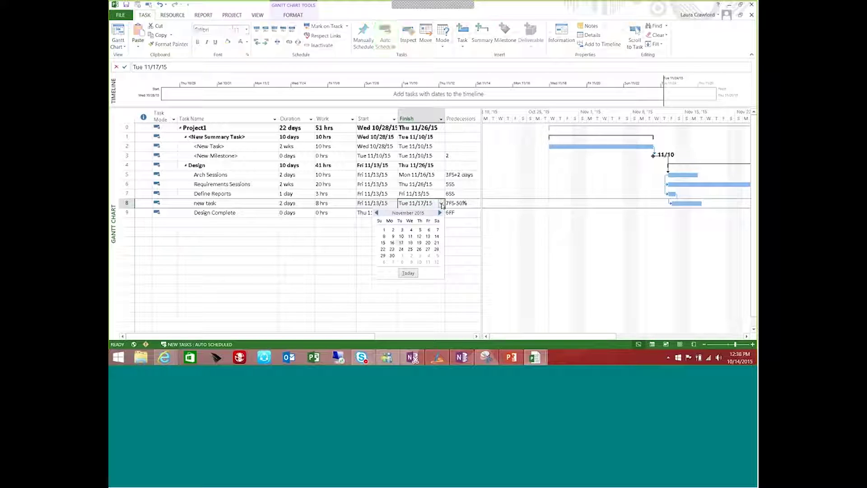
{"action": "left_click", "coordinate": [394, 244]}
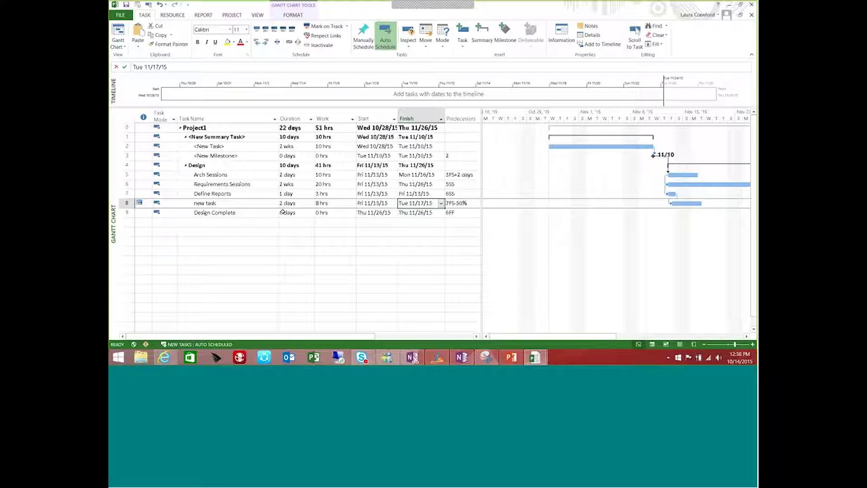
Read the constraint indicator on "new task" and check it against the task's start and finish dates.
{"action": "left_click", "coordinate": [267, 213]}
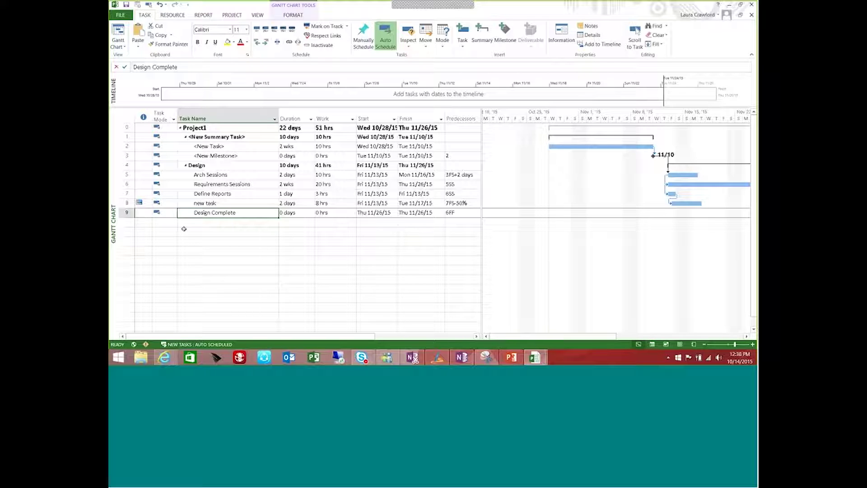
{"action": "mouse_move", "coordinate": [139, 203]}
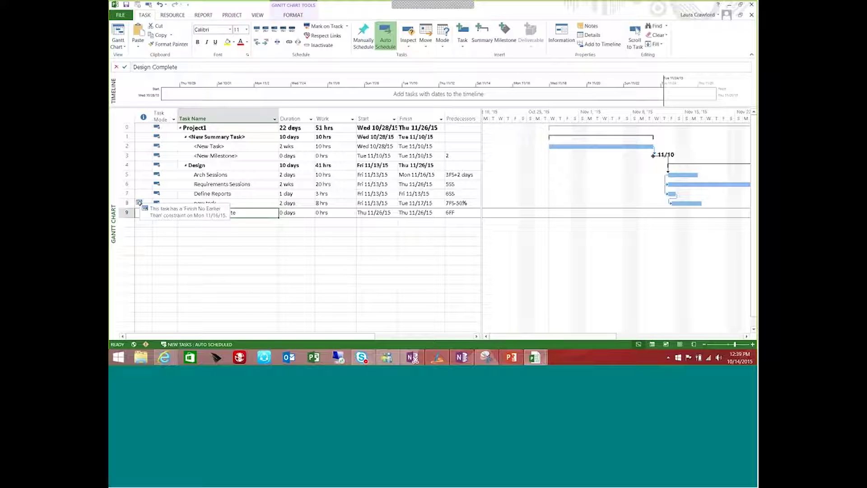
{"action": "left_click", "coordinate": [400, 203]}
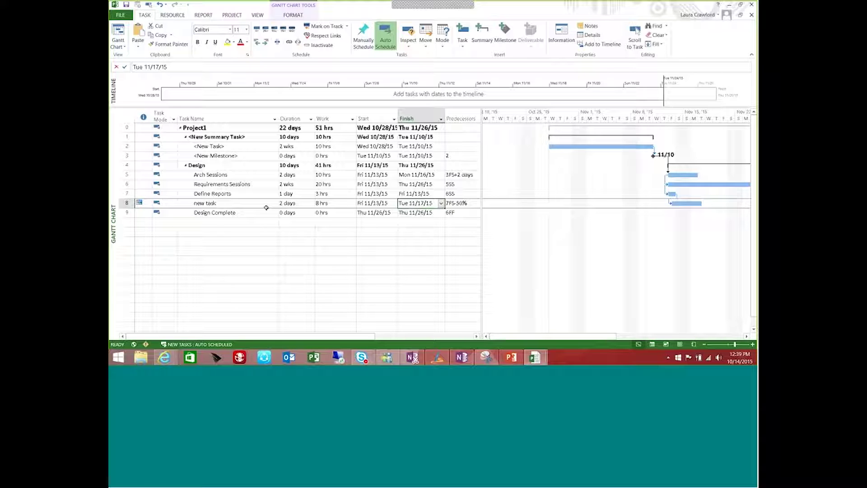
{"action": "mouse_move", "coordinate": [138, 204]}
{"action": "left_click", "coordinate": [388, 203]}
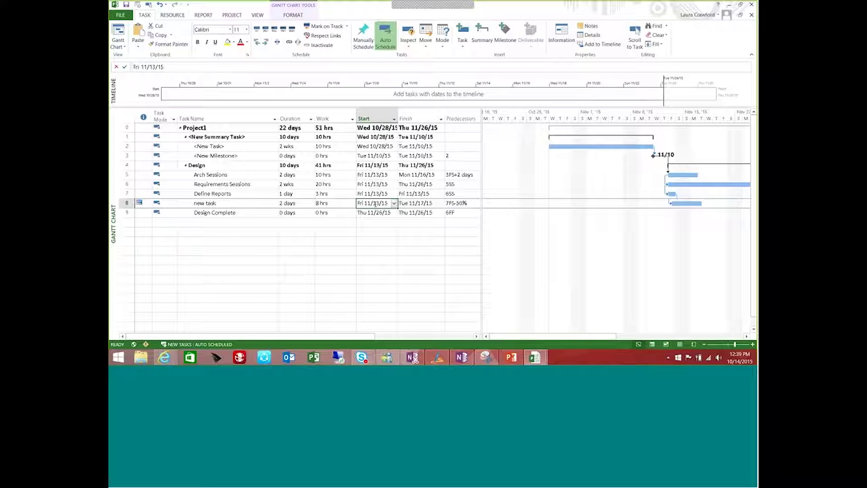
{"action": "left_click", "coordinate": [417, 203]}
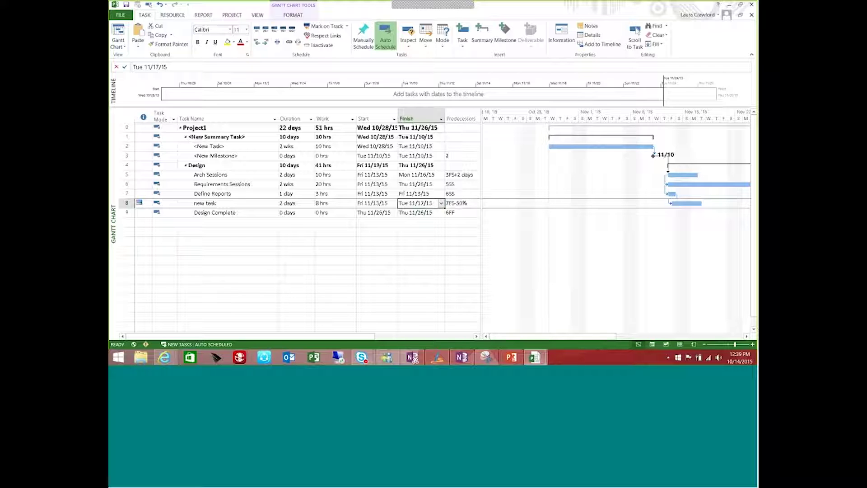
Change the constraint type of "new task" to Finish No Later Than in its advanced task information.
{"action": "left_click", "coordinate": [127, 203]}
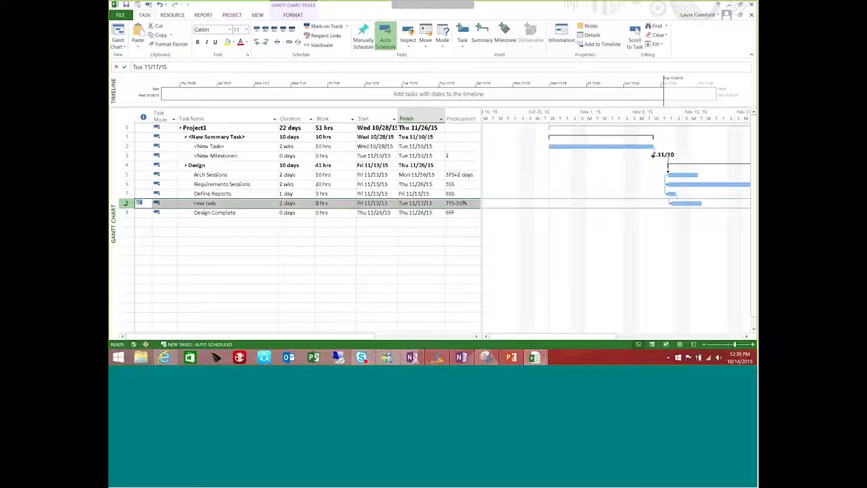
{"action": "double_click", "coordinate": [126, 202]}
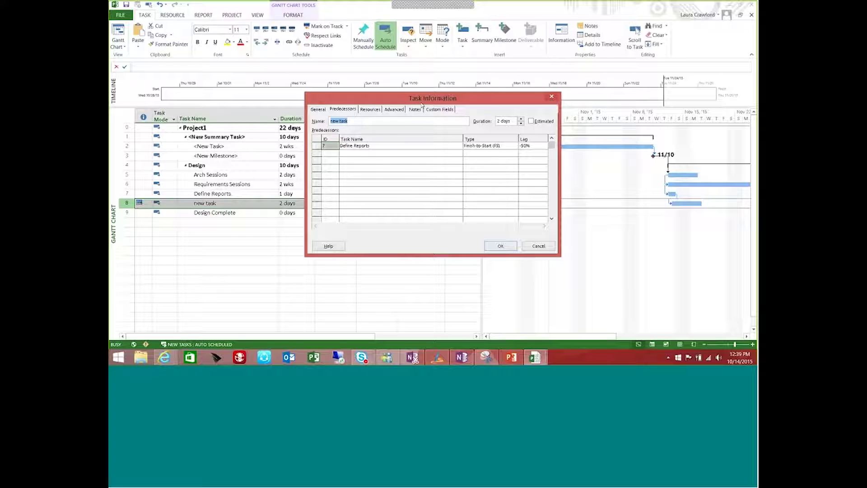
{"action": "left_click", "coordinate": [395, 110]}
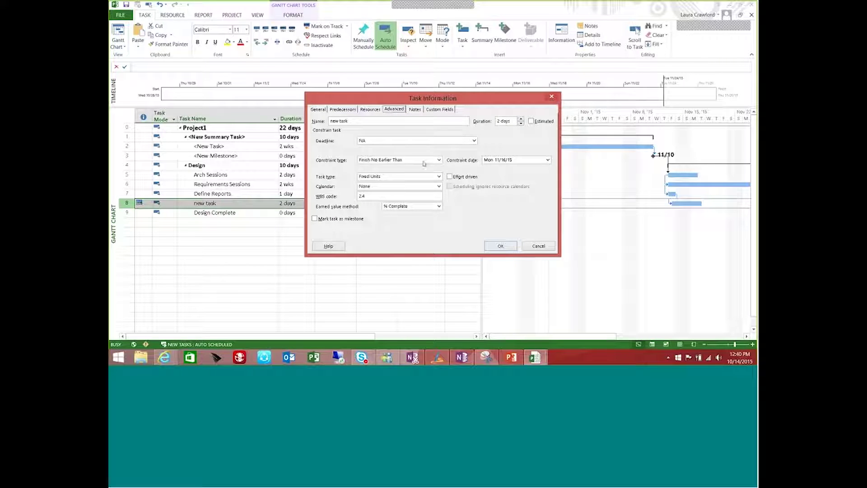
{"action": "left_click", "coordinate": [439, 160]}
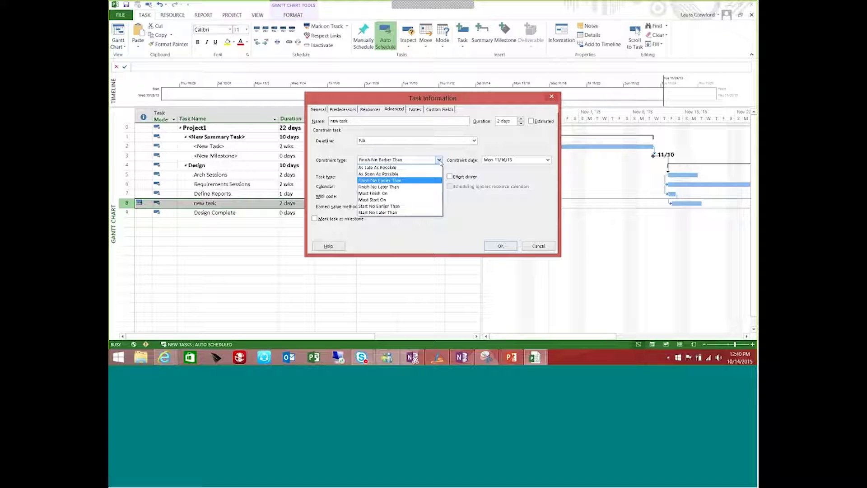
{"action": "left_click", "coordinate": [368, 187]}
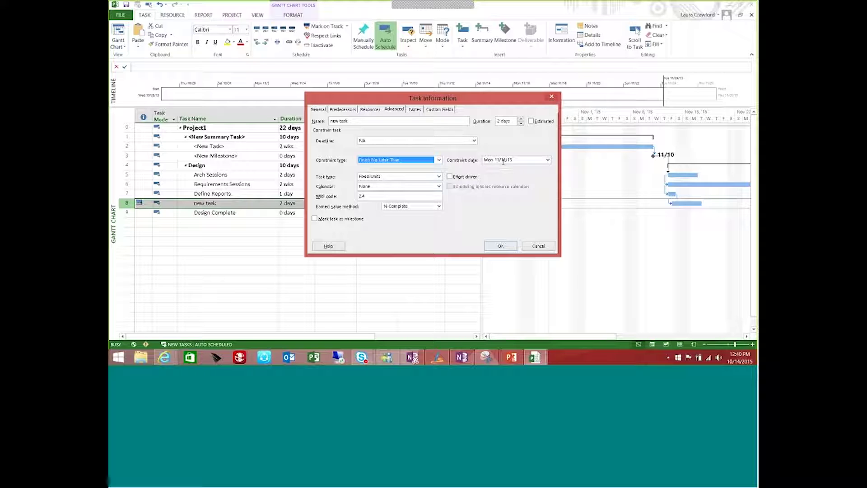
{"action": "left_click", "coordinate": [501, 246]}
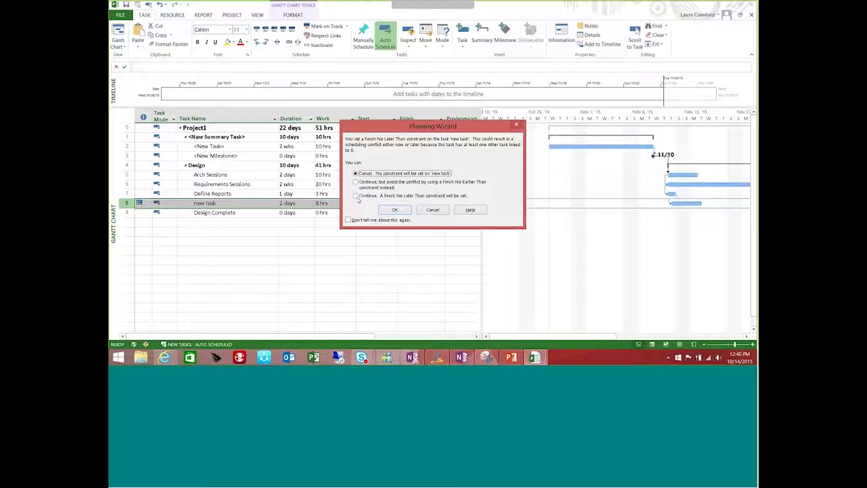
Continue with the Finish No Later Than constraint, allow the scheduling conflict, and check the finish date and constraint indicator of "new task".
{"action": "left_click", "coordinate": [356, 197]}
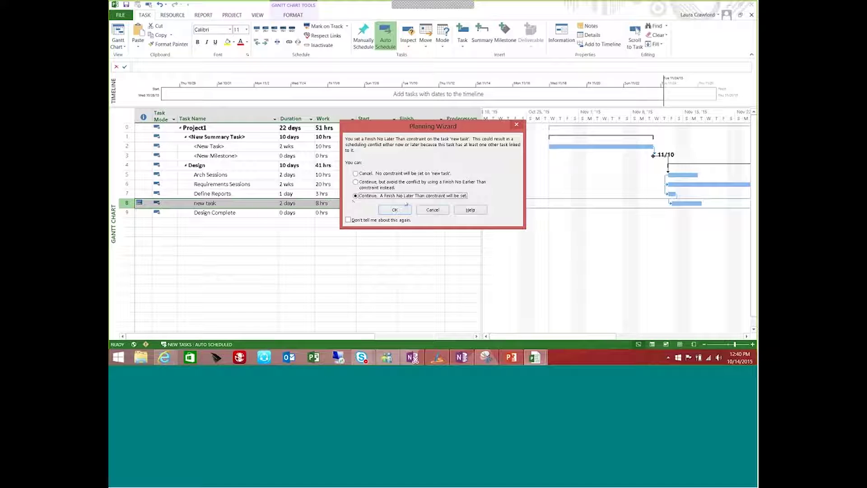
{"action": "left_click", "coordinate": [404, 210]}
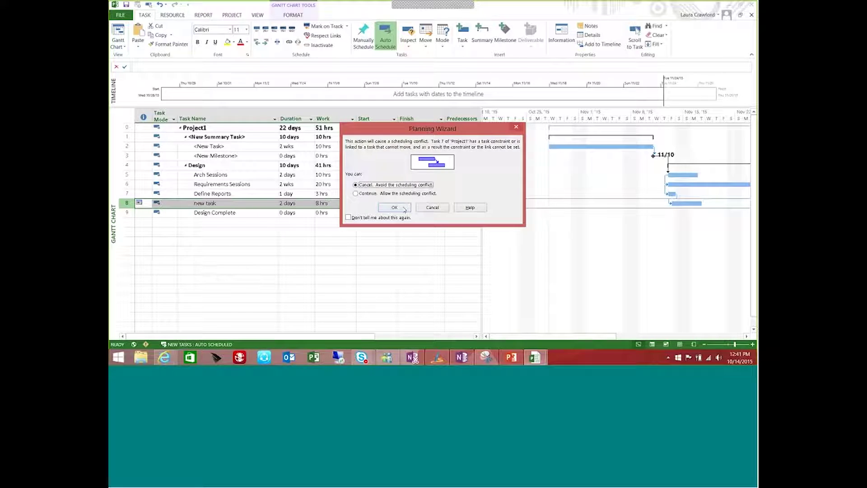
{"action": "left_click", "coordinate": [355, 193]}
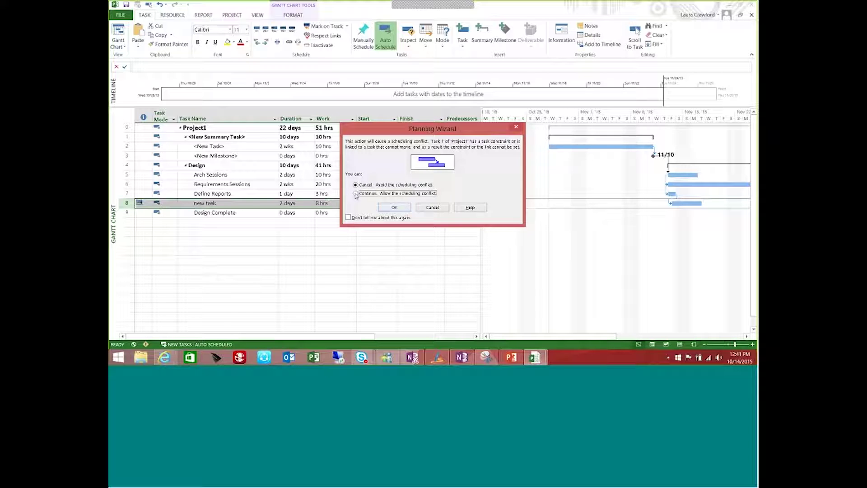
{"action": "left_click", "coordinate": [384, 208]}
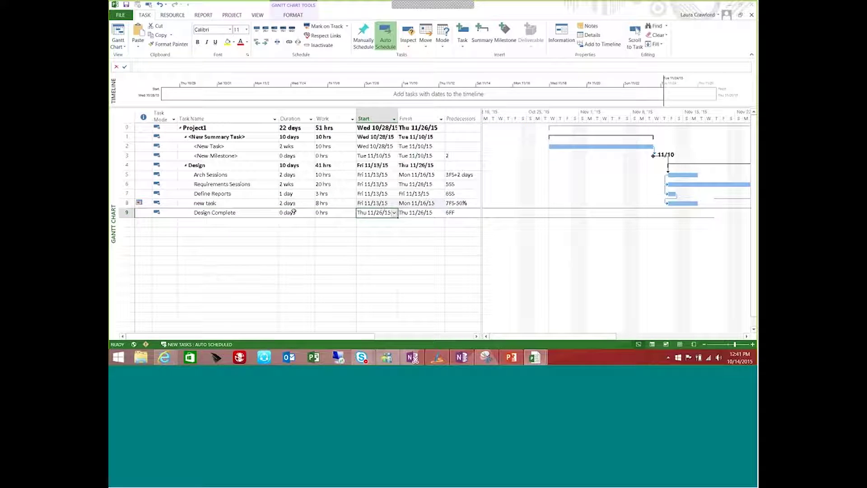
{"action": "left_click", "coordinate": [405, 204]}
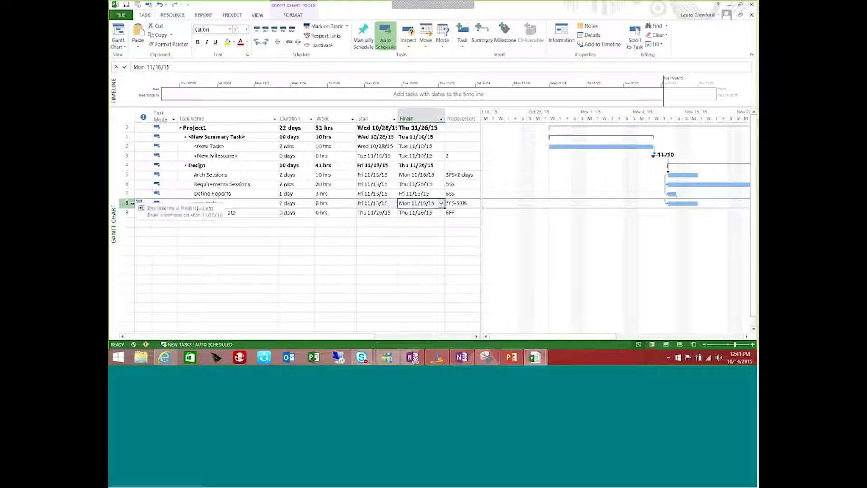
{"action": "mouse_move", "coordinate": [138, 203]}
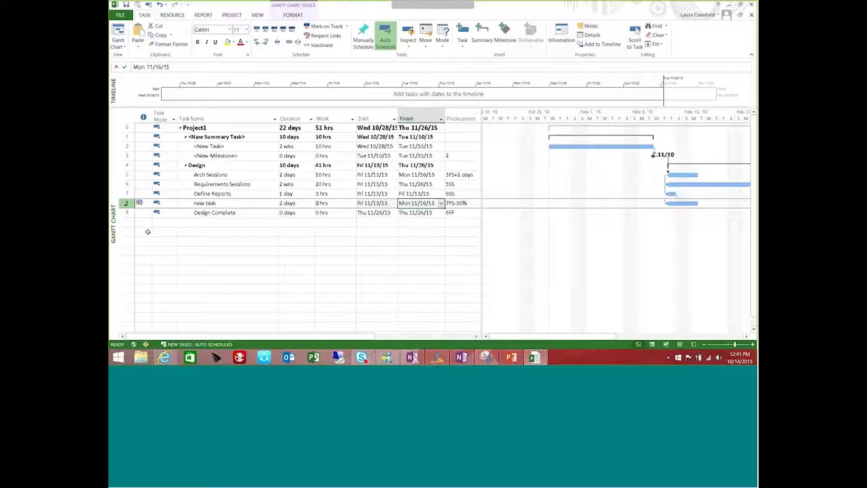
Set the constraint type of "new task" to As Soon As Possible.
{"action": "left_click", "coordinate": [127, 203]}
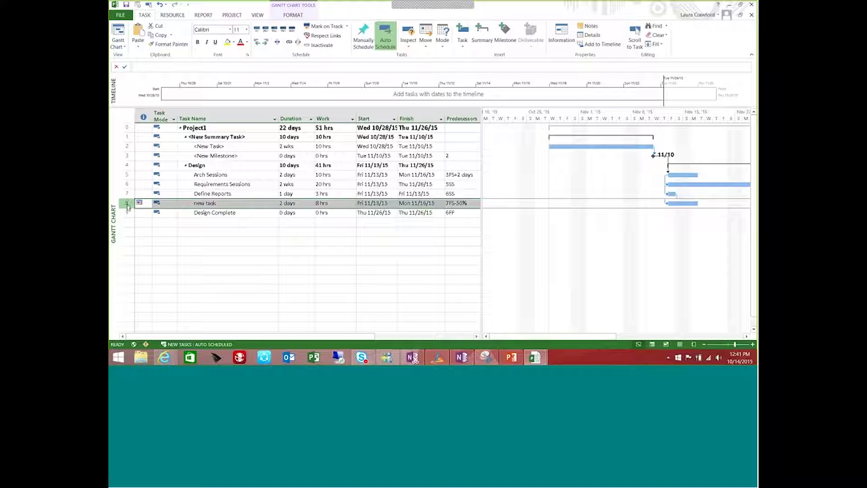
{"action": "double_click", "coordinate": [127, 204]}
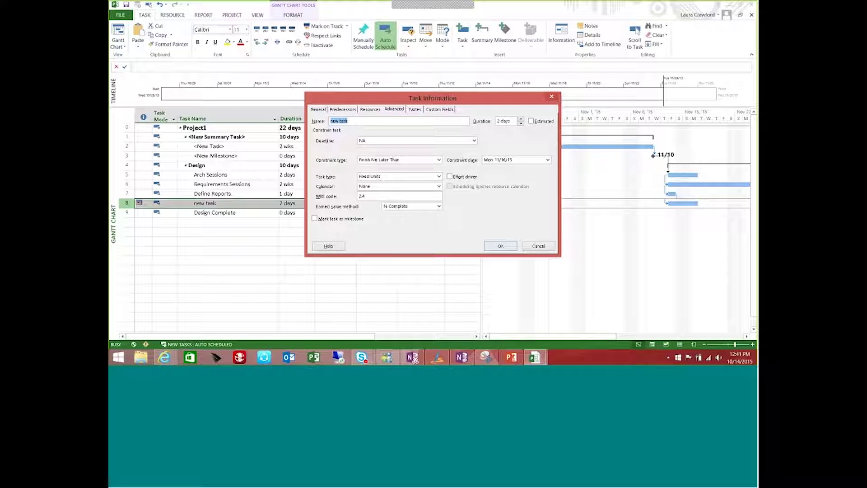
{"action": "left_click", "coordinate": [438, 161]}
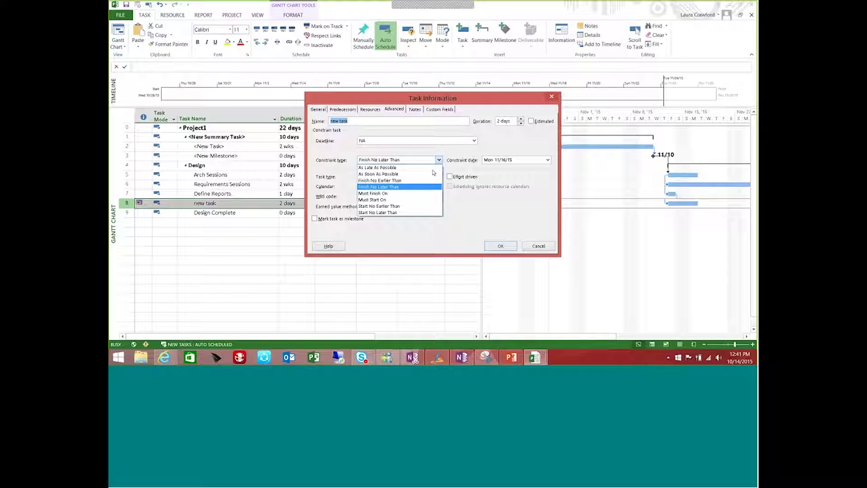
{"action": "left_click", "coordinate": [432, 175]}
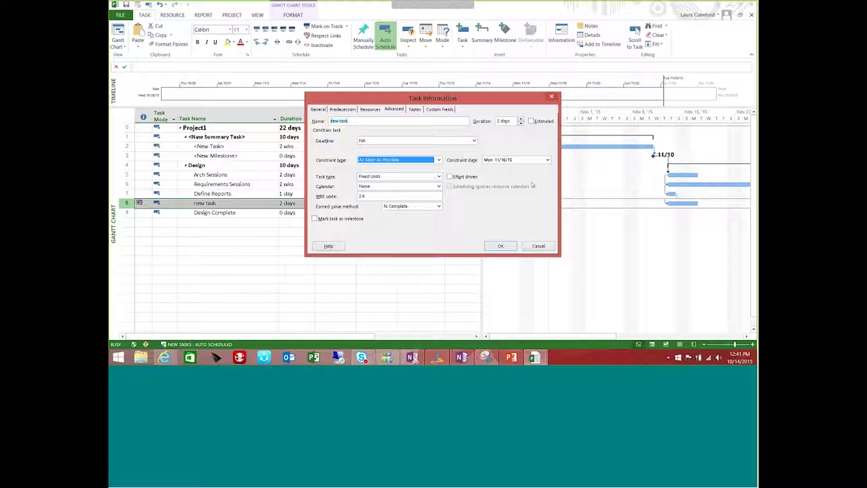
{"action": "left_click", "coordinate": [507, 248]}
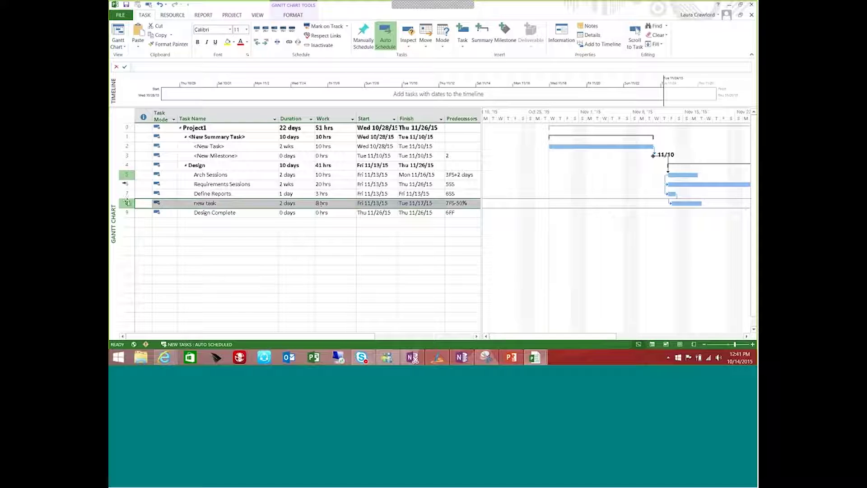
Set the deadline of "new task" to Tue 11/17/15 in its advanced task information.
{"action": "double_click", "coordinate": [128, 206]}
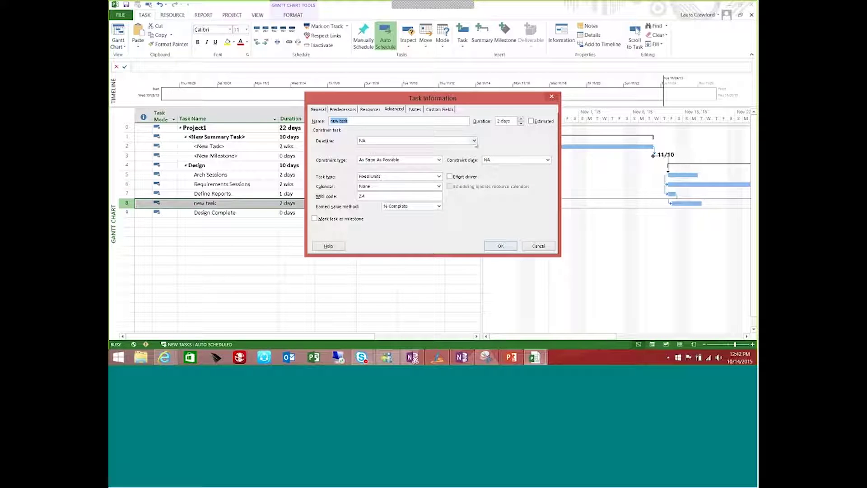
{"action": "left_click", "coordinate": [474, 140]}
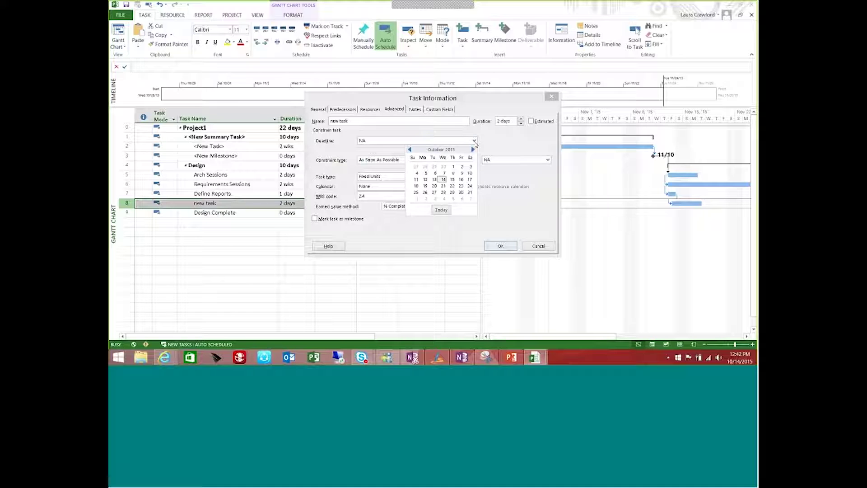
{"action": "left_click", "coordinate": [436, 102]}
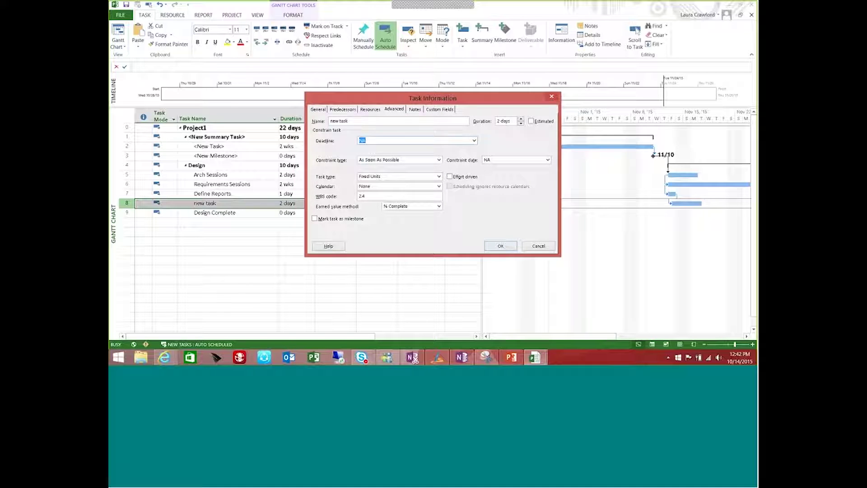
{"action": "left_click_drag", "start_coordinate": [439, 96], "coordinate": [421, 137]}
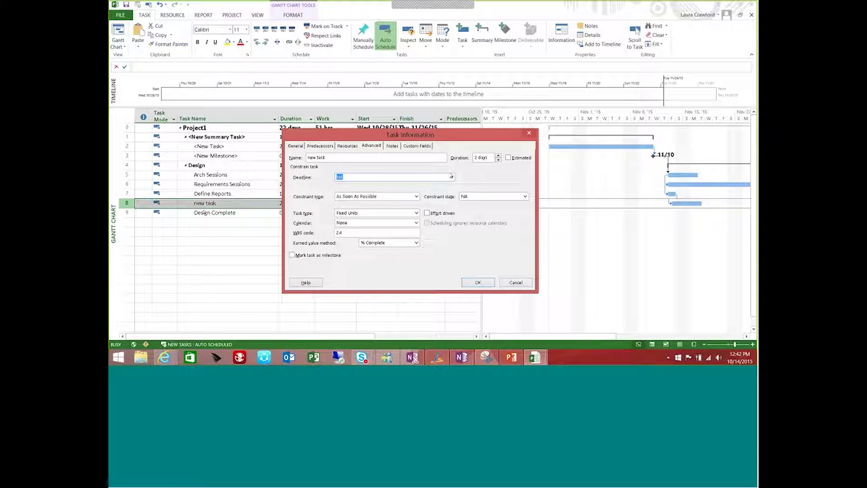
{"action": "key", "text": "Return"}
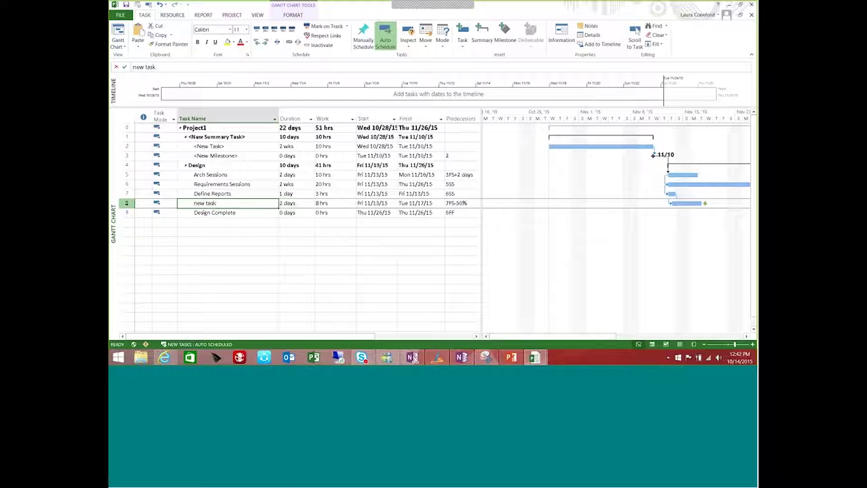
{"action": "left_click", "coordinate": [189, 212]}
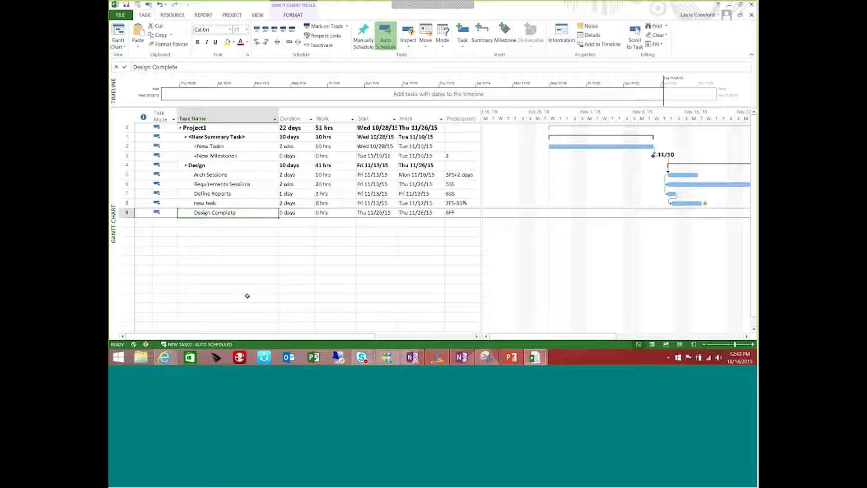
Change the deadline of "new task" to Mon 11/16/15 in its advanced task information.
{"action": "left_click", "coordinate": [127, 203]}
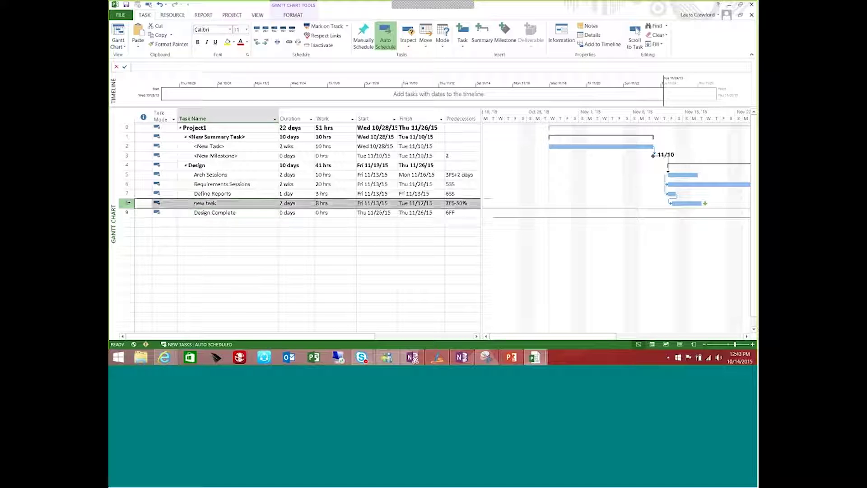
{"action": "double_click", "coordinate": [128, 203]}
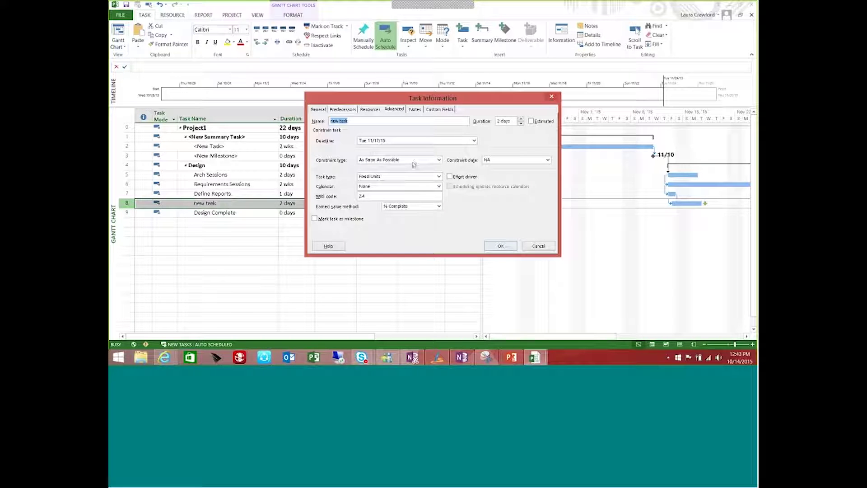
{"action": "left_click", "coordinate": [474, 140]}
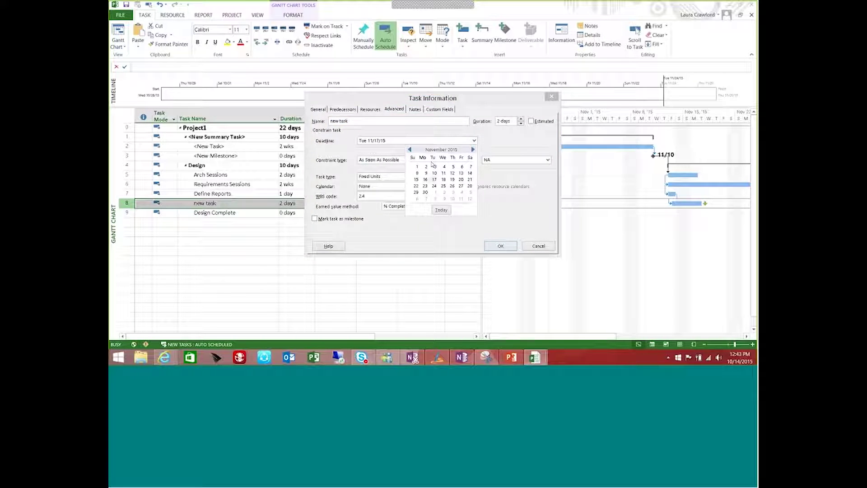
{"action": "left_click", "coordinate": [425, 180]}
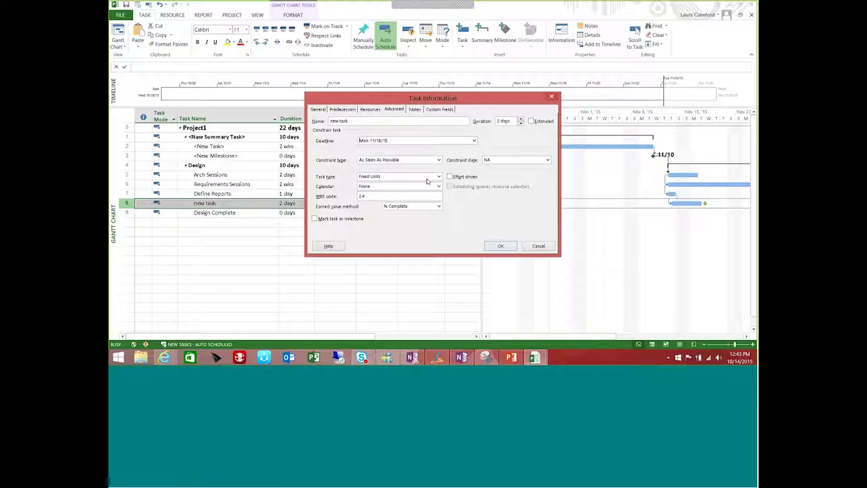
{"action": "left_click", "coordinate": [501, 246]}
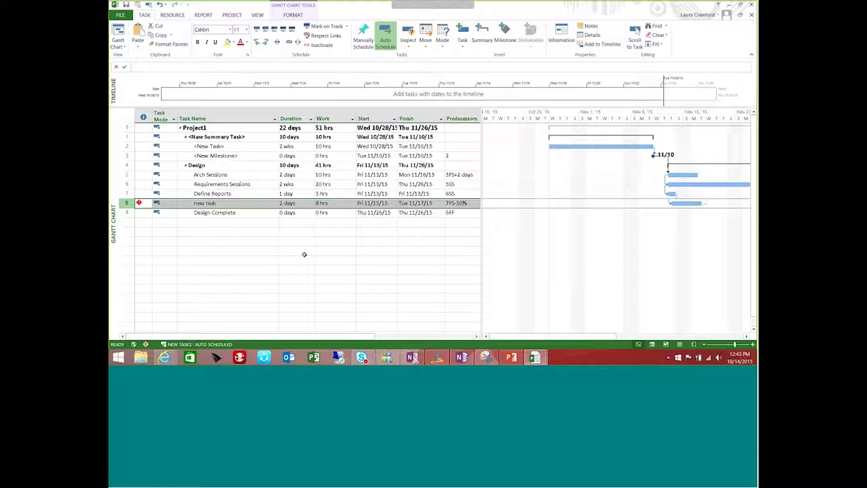
Examine the deadline indicator of "new task" and its deadline marker beside the Gantt bar.
{"action": "left_click", "coordinate": [265, 204]}
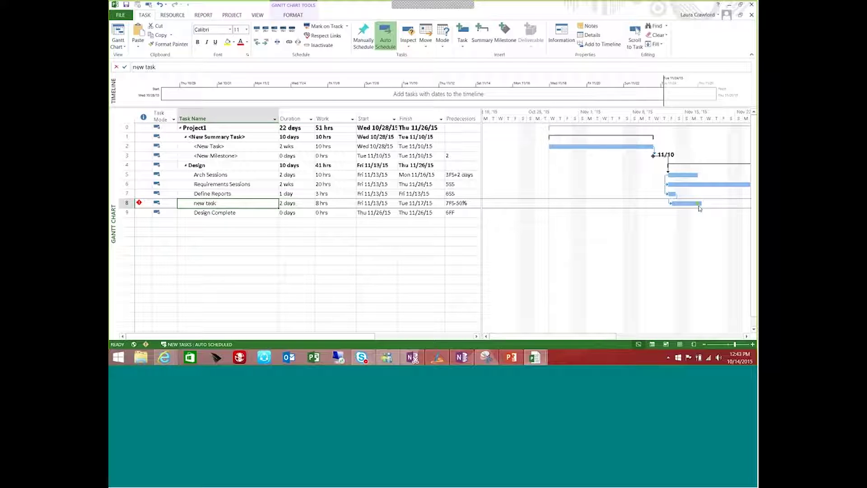
{"action": "mouse_move", "coordinate": [139, 203]}
{"action": "left_click", "coordinate": [146, 202]}
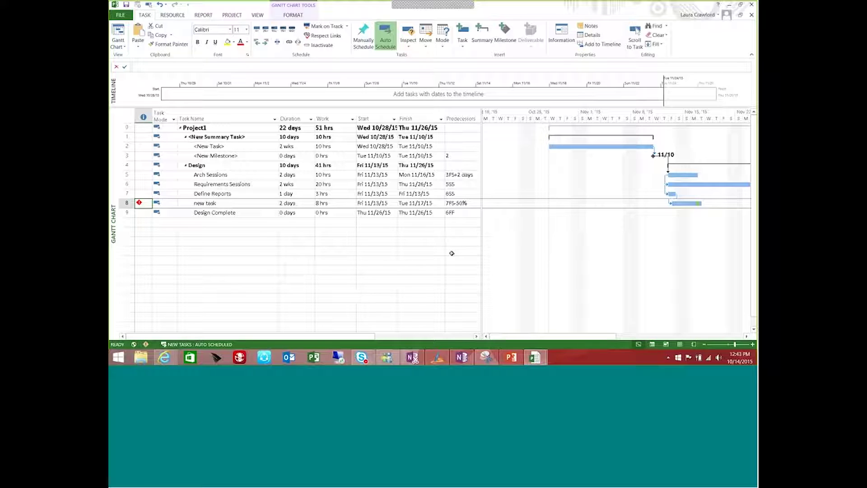
Widen the task table to reveal the Resource Names column and check which resources are available for <New Task>.
{"action": "key", "text": "alt+Tab"}
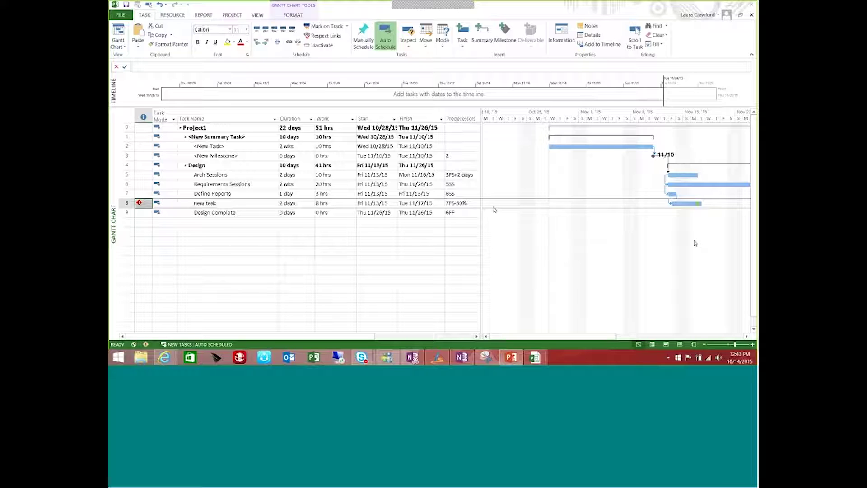
{"action": "left_click", "coordinate": [482, 121]}
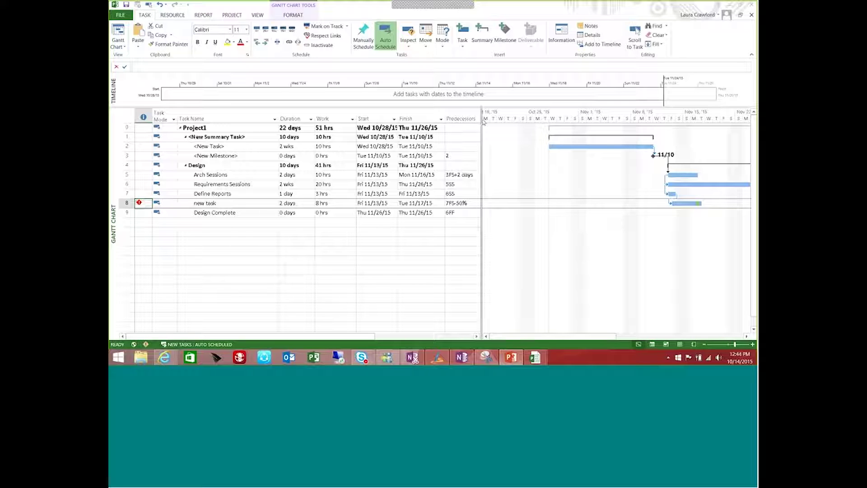
{"action": "left_click_drag", "start_coordinate": [482, 121], "coordinate": [580, 153]}
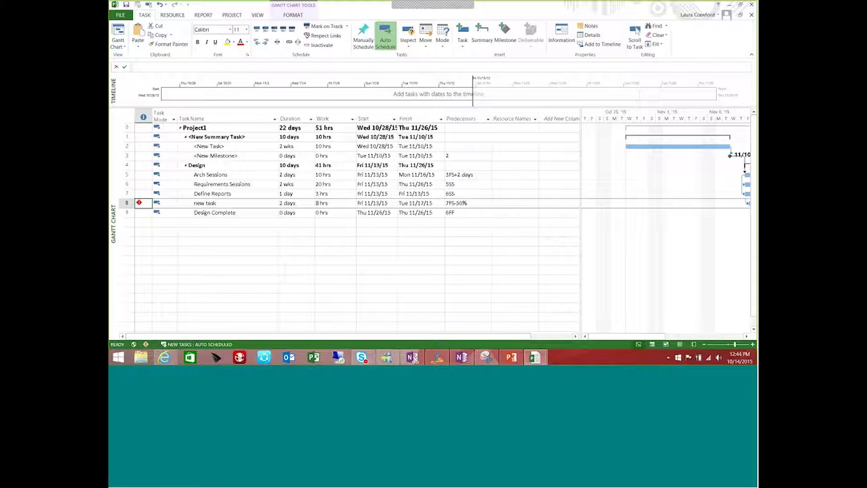
{"action": "left_click", "coordinate": [514, 148]}
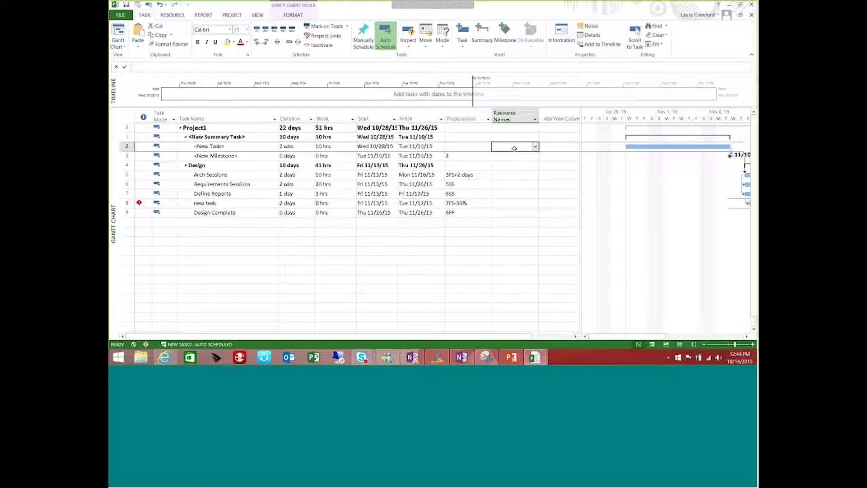
{"action": "left_click", "coordinate": [535, 146]}
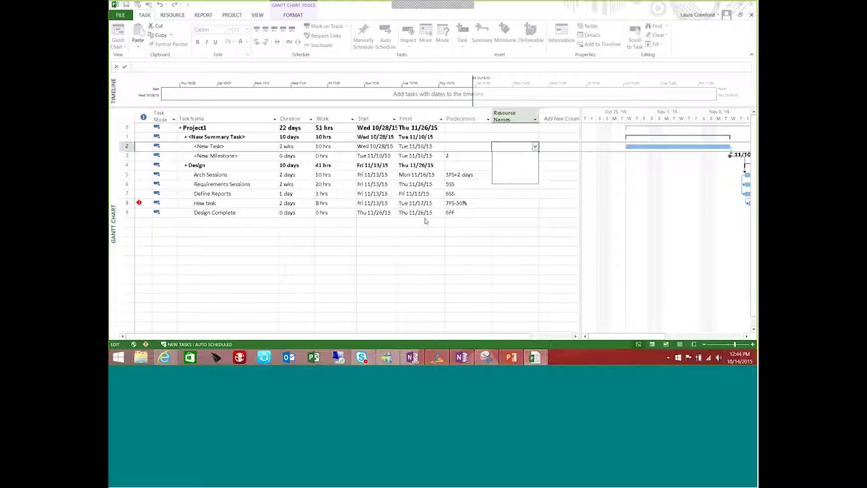
{"action": "left_click", "coordinate": [334, 226]}
{"action": "left_click", "coordinate": [259, 226]}
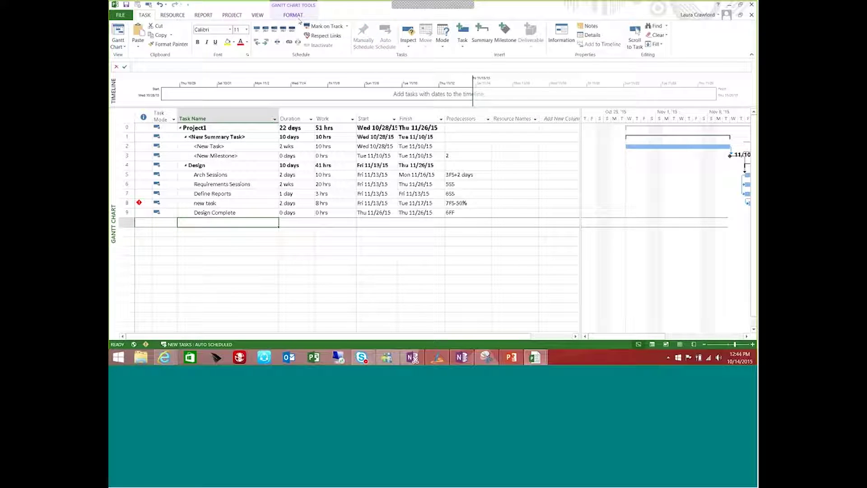
In the Resource Sheet view, build the project team by adding two people from the enterprise resources.
{"action": "left_click", "coordinate": [261, 16]}
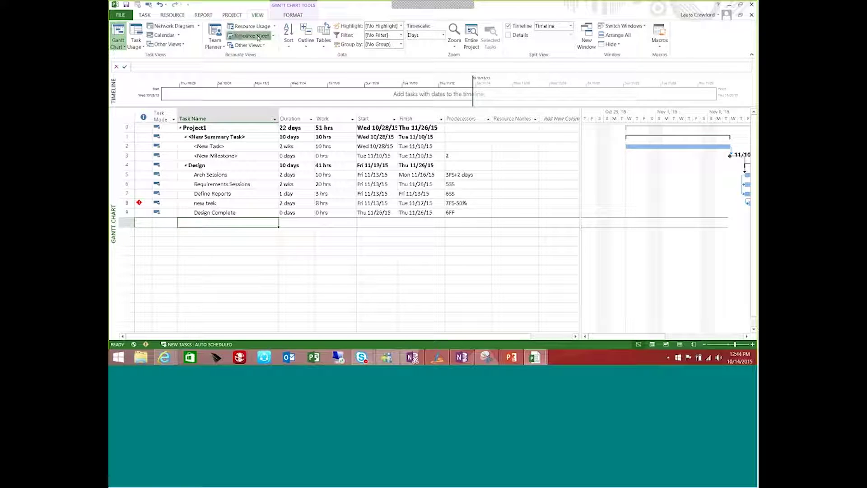
{"action": "left_click", "coordinate": [258, 37]}
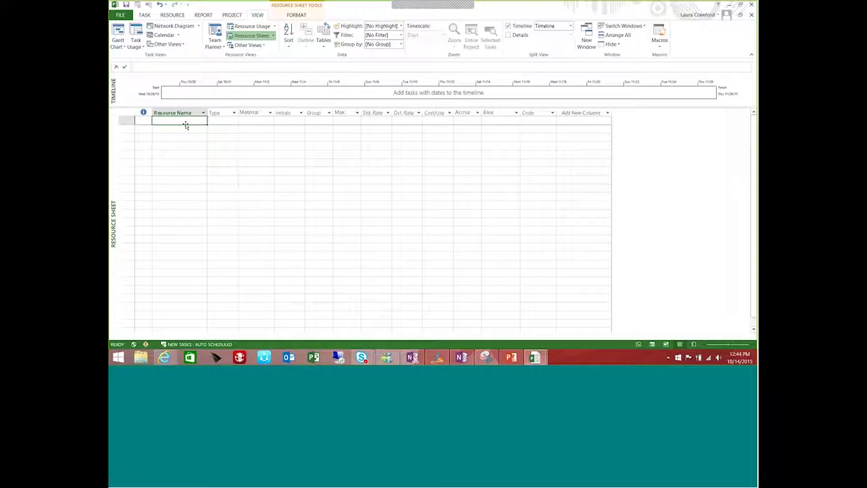
{"action": "left_click", "coordinate": [175, 15]}
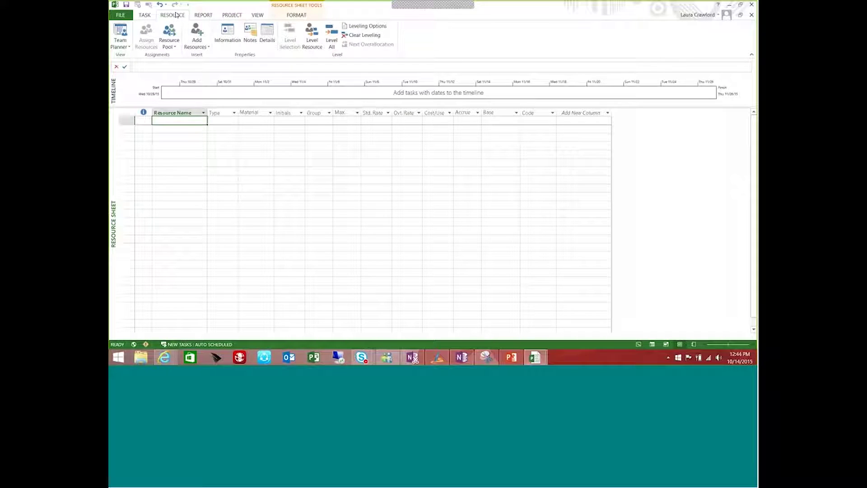
{"action": "left_click", "coordinate": [200, 41]}
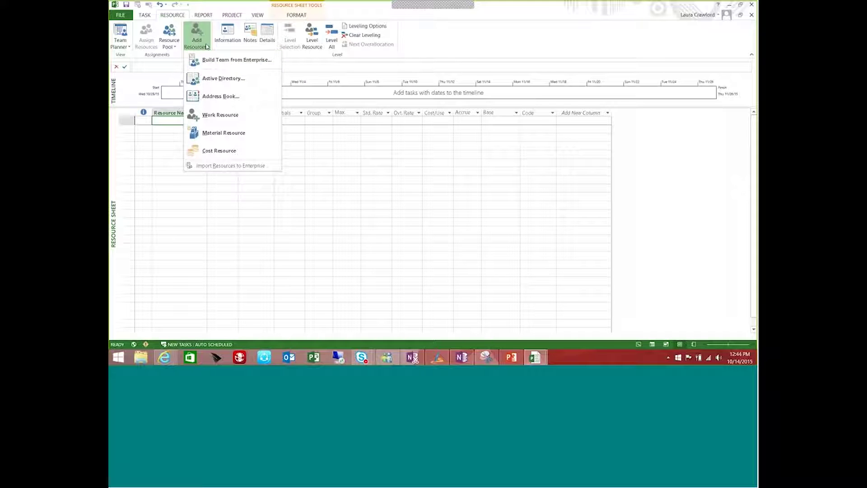
{"action": "left_click", "coordinate": [216, 57]}
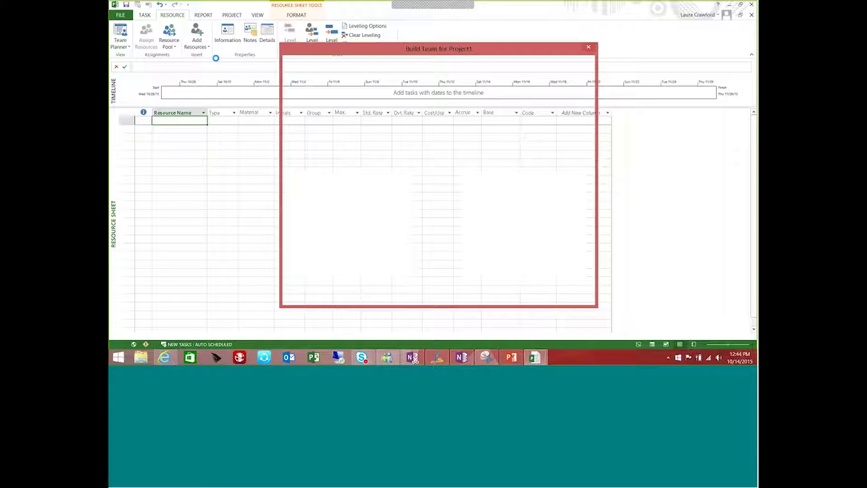
{"action": "left_click", "coordinate": [310, 256]}
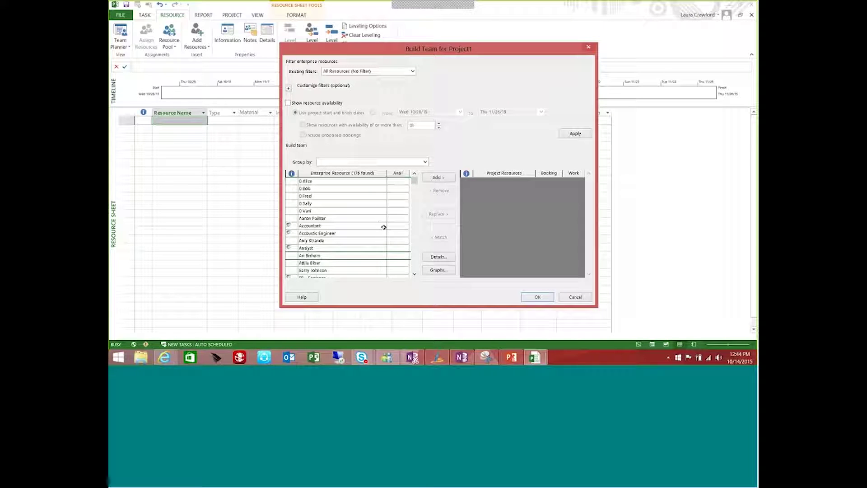
{"action": "left_click", "coordinate": [446, 181]}
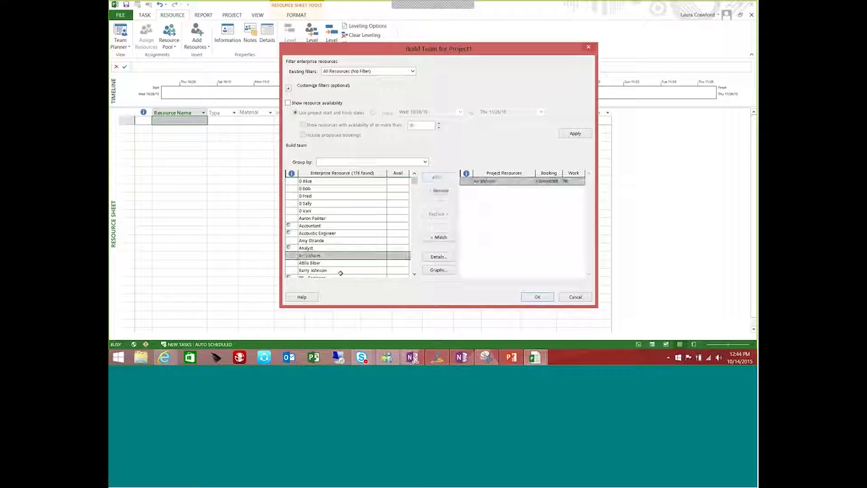
{"action": "left_click", "coordinate": [542, 297]}
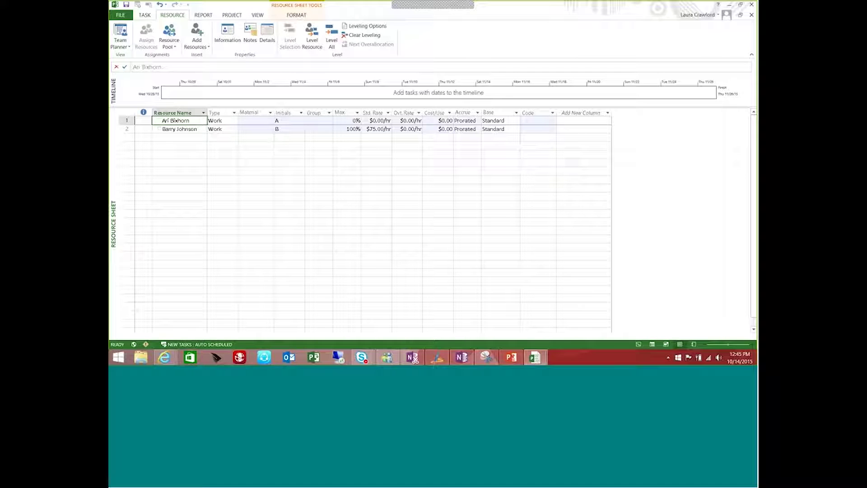
{"action": "left_click", "coordinate": [167, 136]}
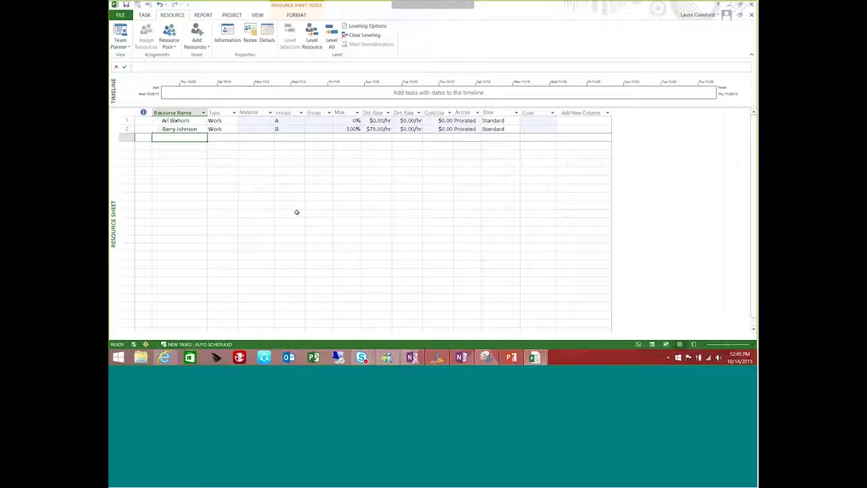
Return to the Gantt Chart view and assign the first team member to the Arch Sessions task.
{"action": "left_click", "coordinate": [258, 15]}
{"action": "left_click", "coordinate": [119, 31]}
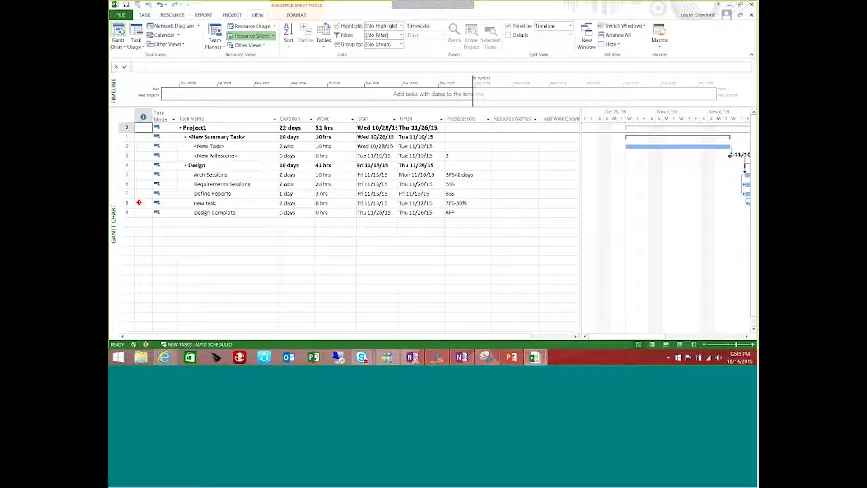
{"action": "left_click", "coordinate": [127, 174]}
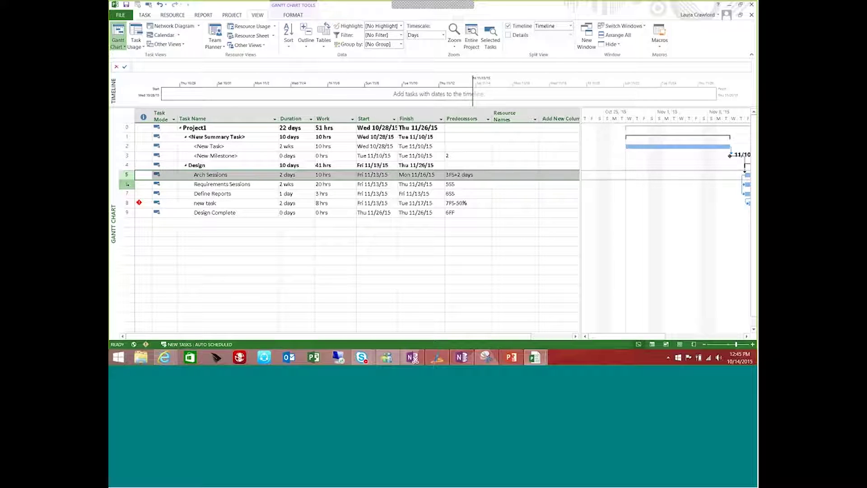
{"action": "left_click", "coordinate": [127, 184]}
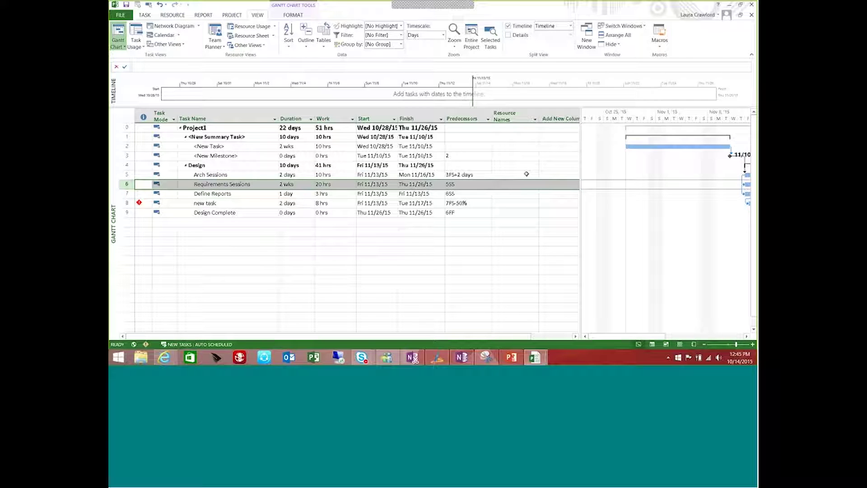
{"action": "left_click", "coordinate": [527, 174]}
{"action": "left_click", "coordinate": [535, 175]}
{"action": "left_click", "coordinate": [498, 184]}
{"action": "left_click", "coordinate": [476, 184]}
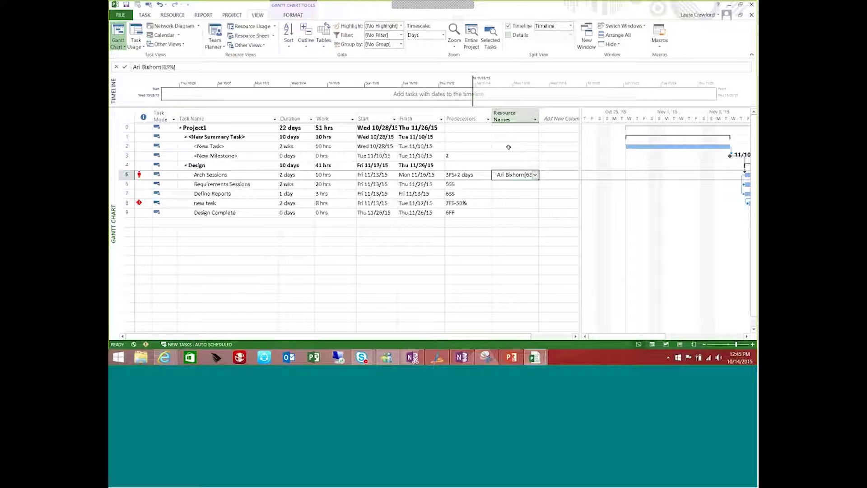
Assign the second team member to the Arch Sessions task in addition to the first, using Assign Resources.
{"action": "left_click", "coordinate": [215, 185]}
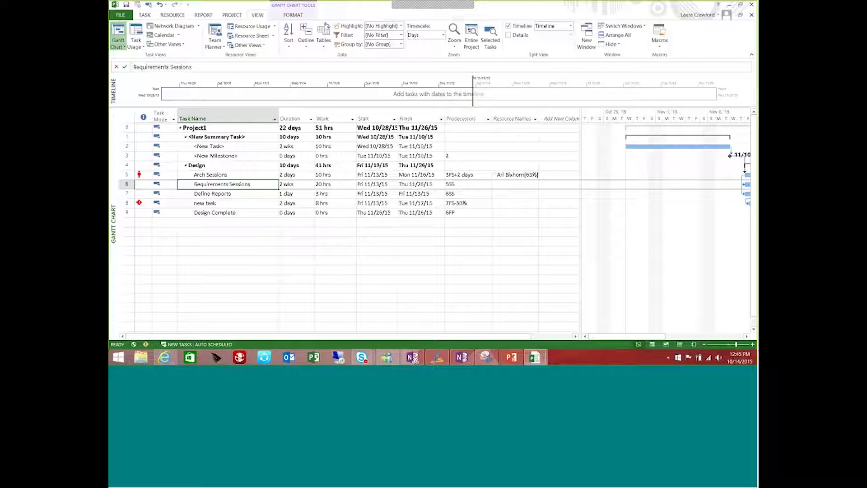
{"action": "left_click", "coordinate": [172, 15]}
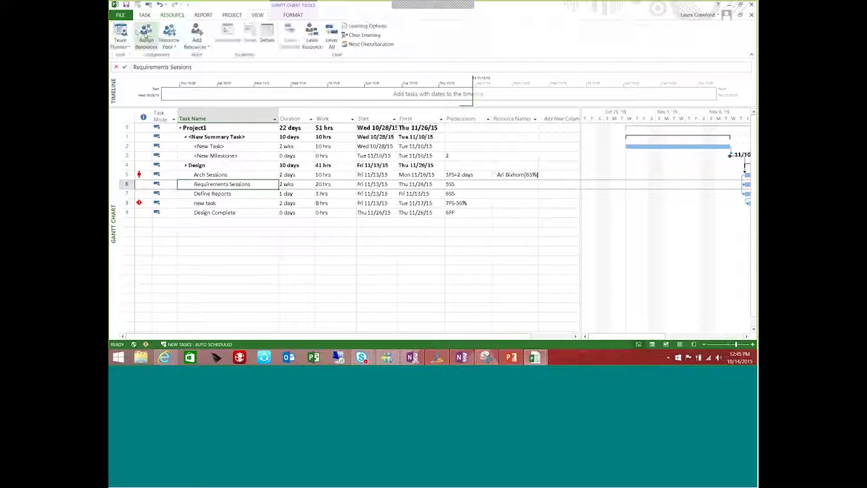
{"action": "left_click", "coordinate": [146, 36]}
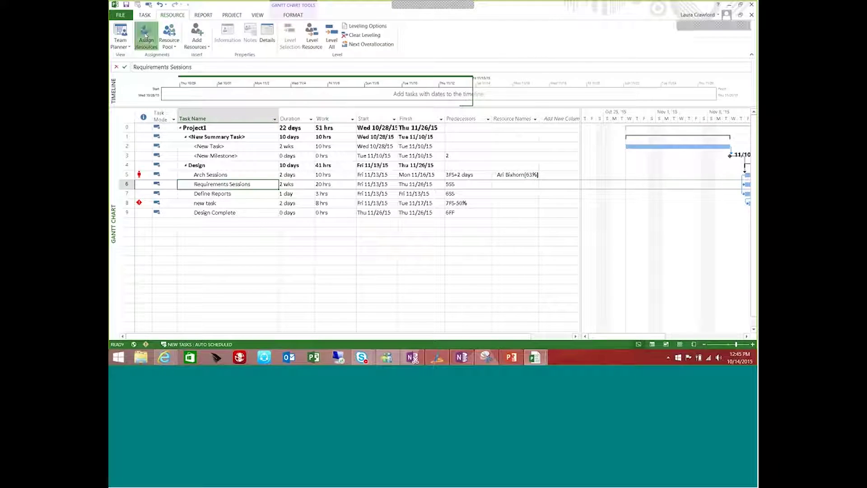
{"action": "left_click", "coordinate": [248, 201]}
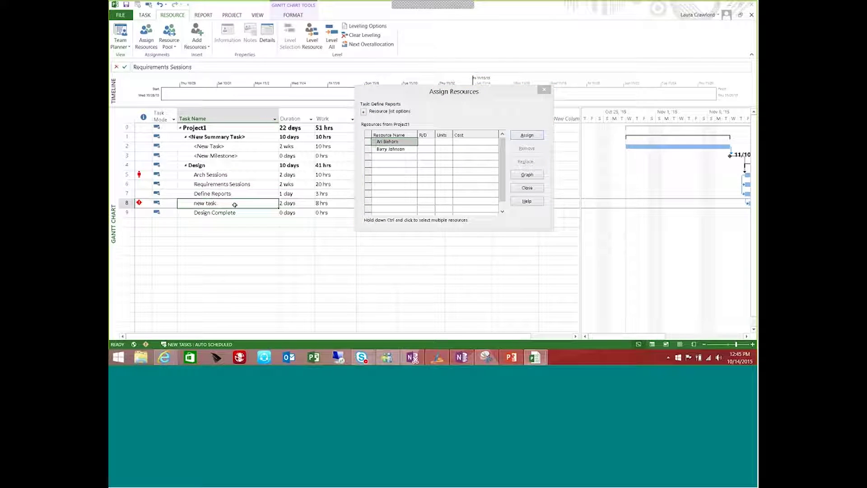
{"action": "left_click", "coordinate": [237, 213]}
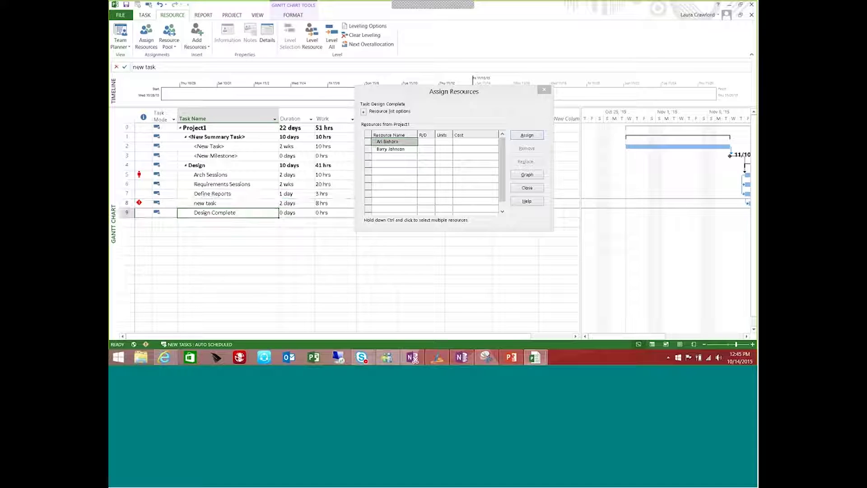
{"action": "left_click", "coordinate": [251, 148]}
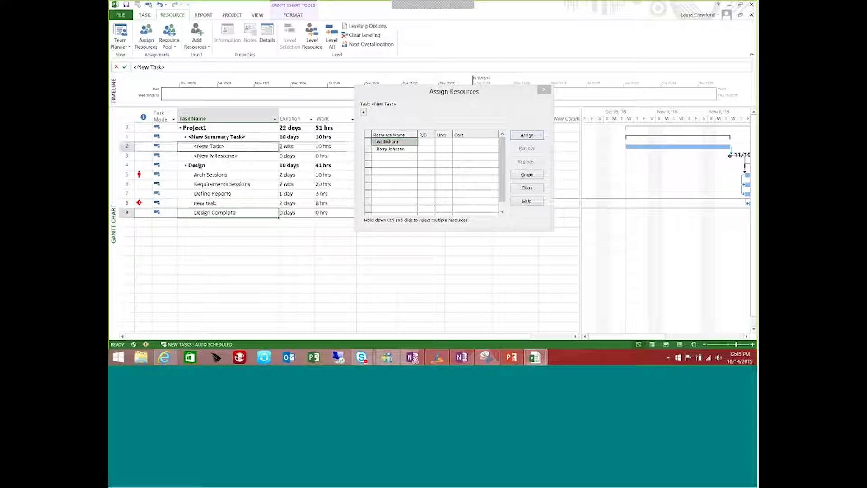
{"action": "left_click", "coordinate": [255, 176]}
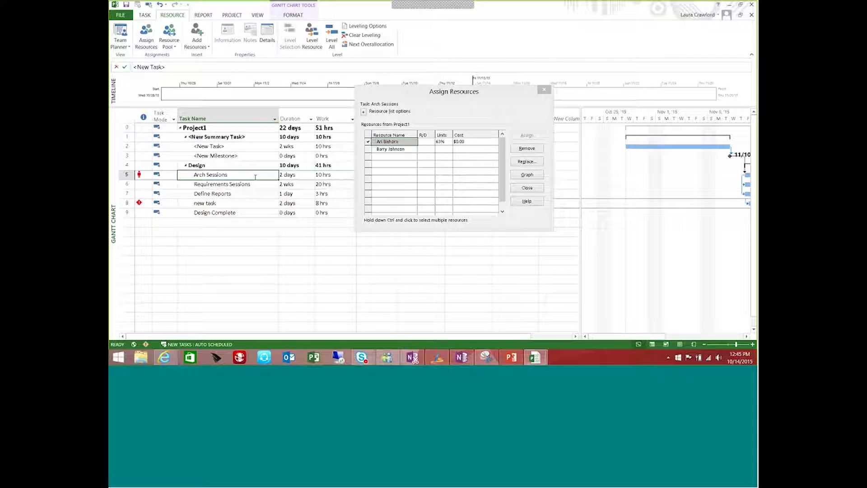
{"action": "left_click", "coordinate": [379, 149]}
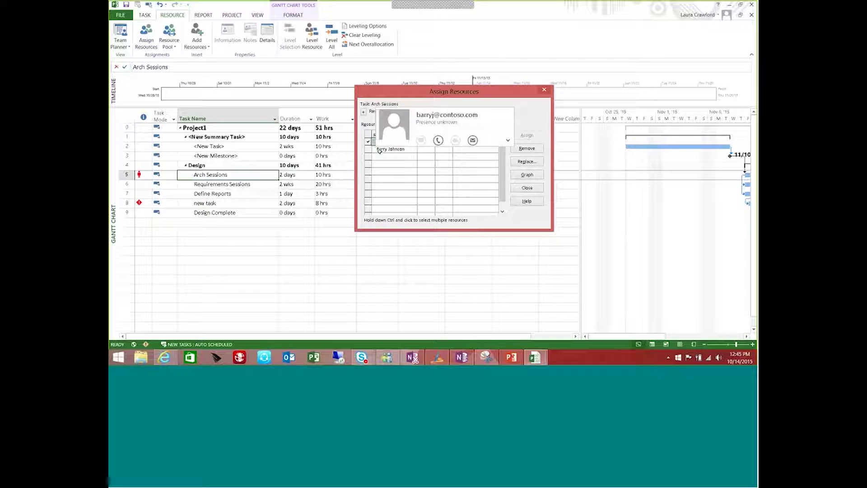
{"action": "left_click", "coordinate": [533, 135]}
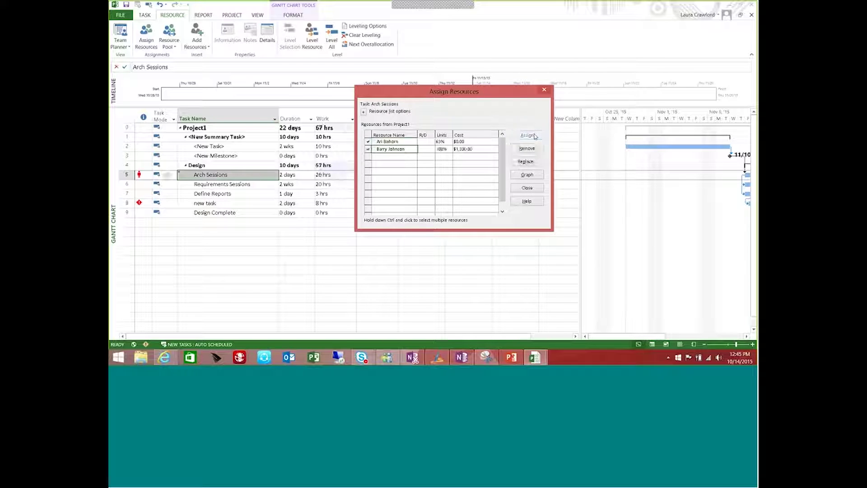
Assign the second team member to the Requirements Sessions task and close the resource assignment dialog.
{"action": "left_click", "coordinate": [260, 185]}
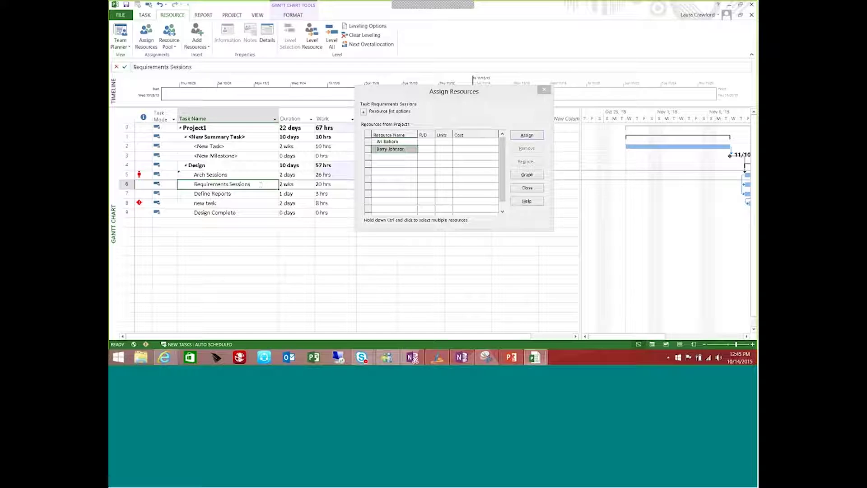
{"action": "left_click", "coordinate": [527, 135]}
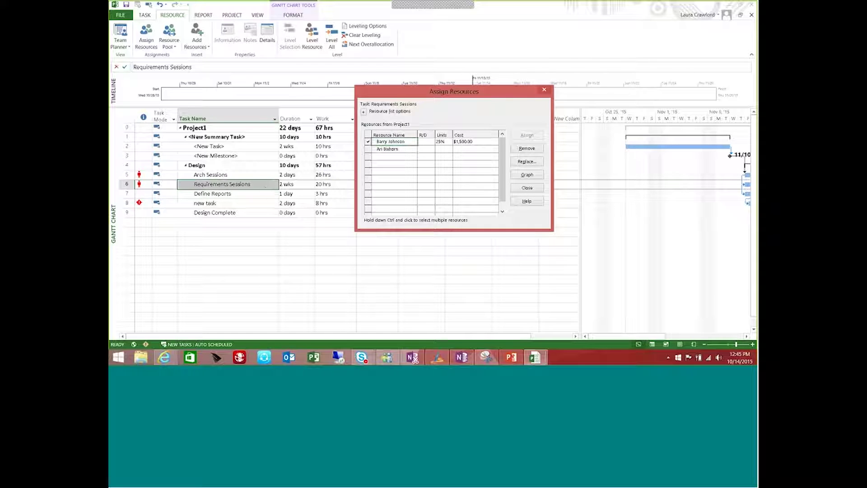
{"action": "left_click", "coordinate": [412, 150]}
{"action": "left_click", "coordinate": [410, 192]}
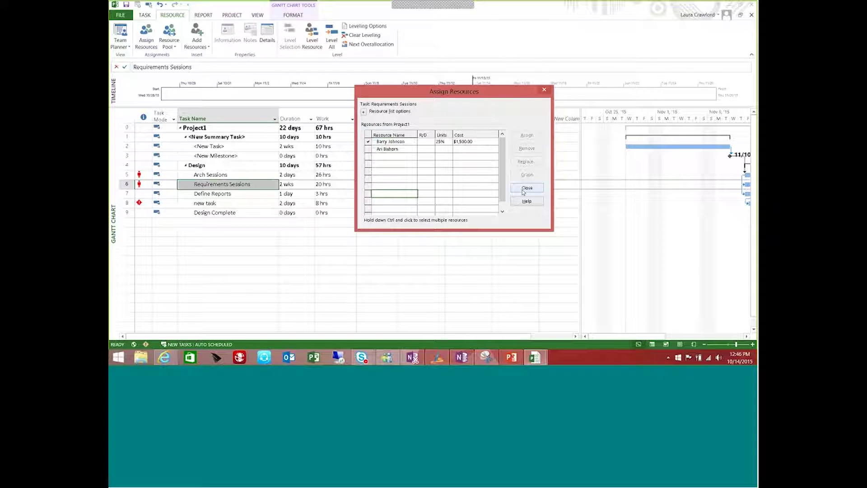
{"action": "left_click", "coordinate": [523, 191]}
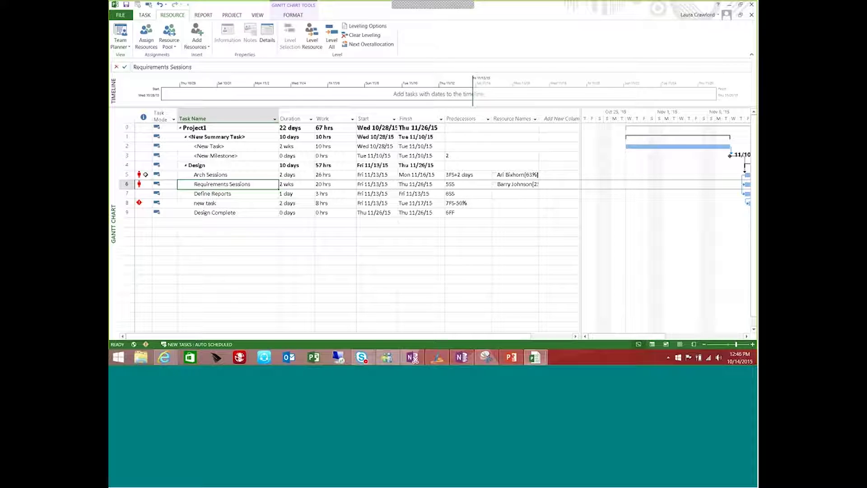
In the task information of Requirements Sessions, set the assigned team member's units to 50%.
{"action": "left_click", "coordinate": [126, 183]}
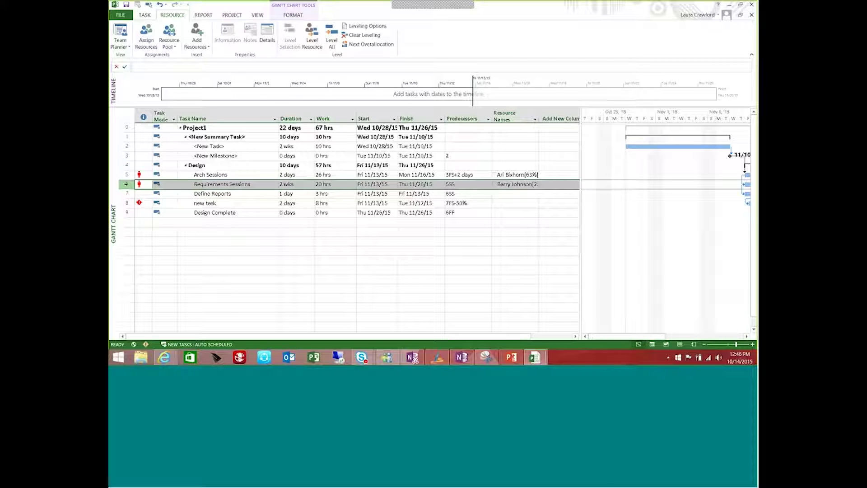
{"action": "double_click", "coordinate": [126, 183]}
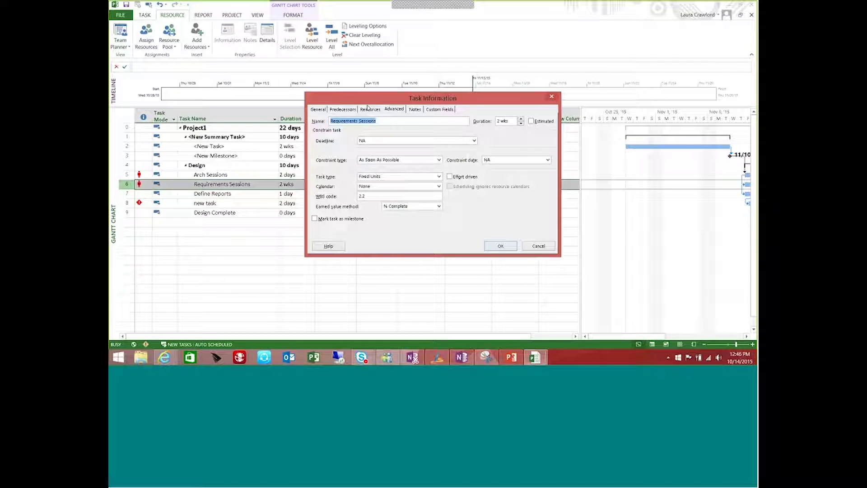
{"action": "left_click", "coordinate": [370, 109]}
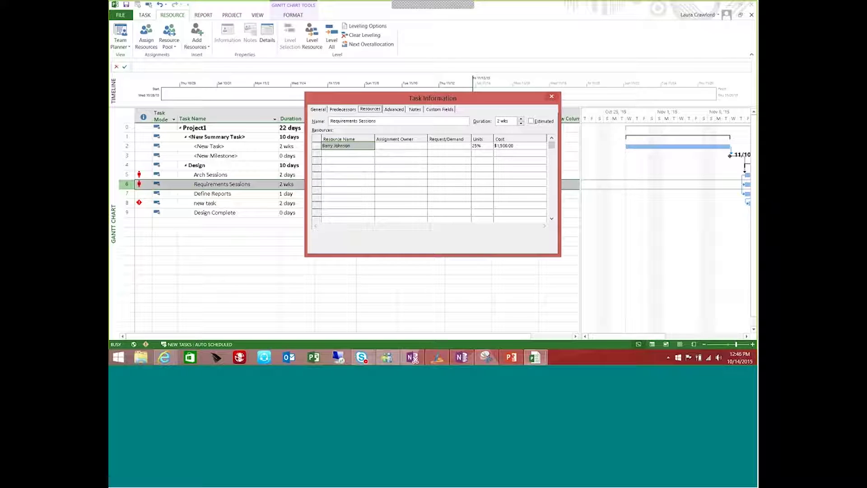
{"action": "left_click", "coordinate": [485, 144]}
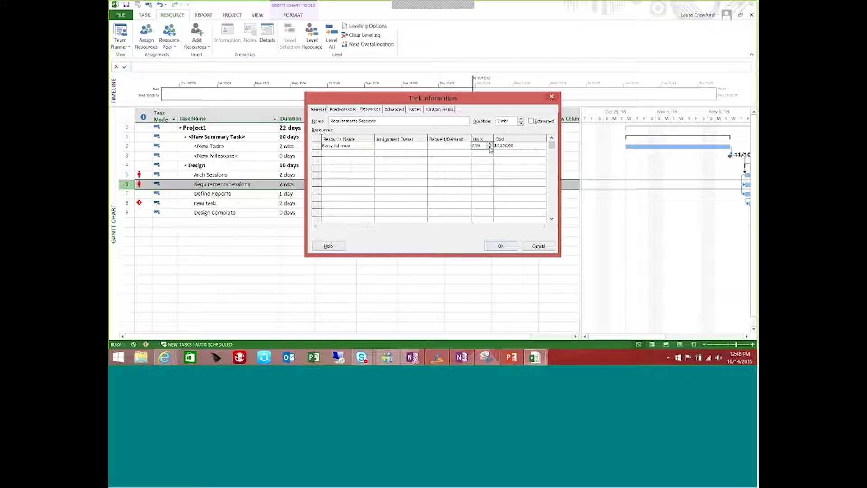
{"action": "left_click", "coordinate": [490, 144]}
{"action": "type", "text": "25"}
{"action": "left_click", "coordinate": [493, 248]}
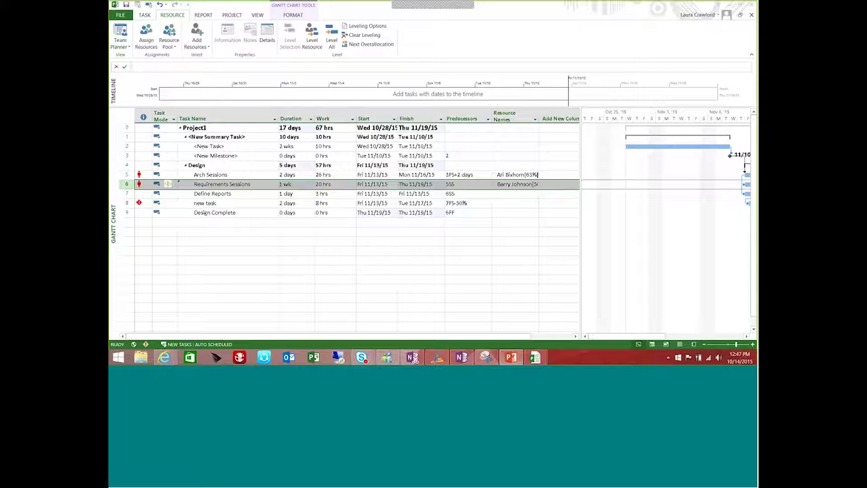
Examine the Design and <New Summary Task> summary rows, including the Predecessors and Resource Names cells of <New Summary Task>.
{"action": "left_click", "coordinate": [249, 167]}
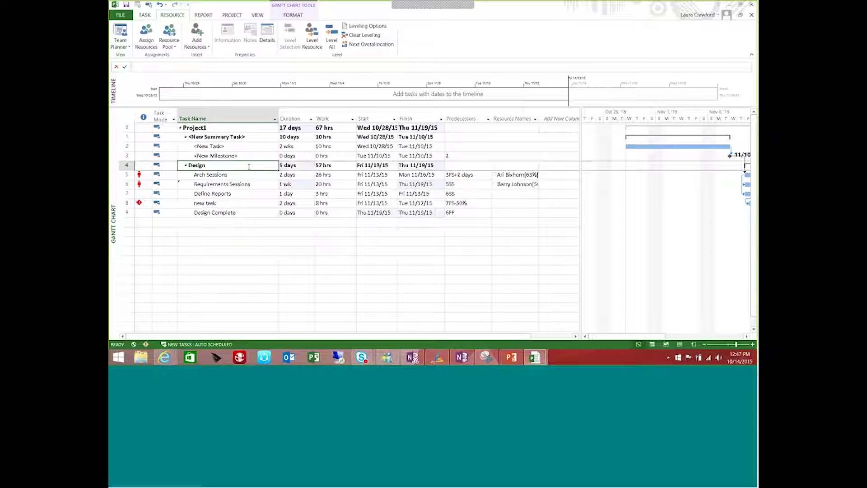
{"action": "left_click", "coordinate": [256, 138]}
{"action": "left_click", "coordinate": [256, 165]}
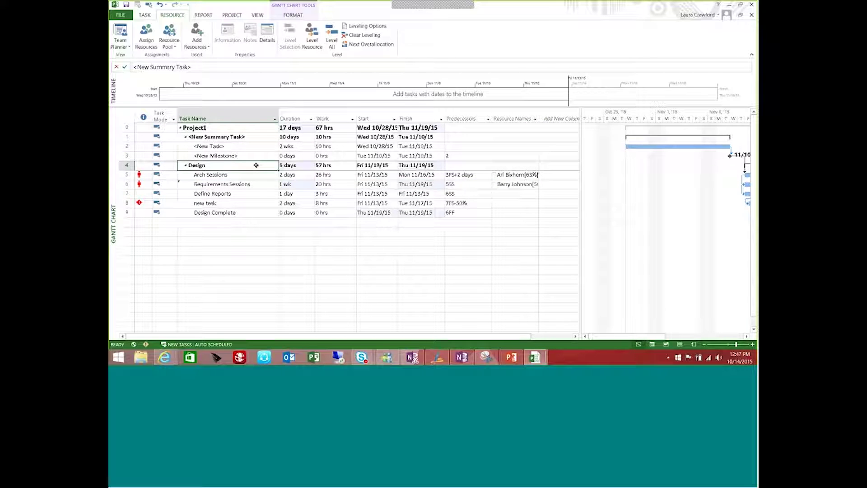
{"action": "left_click", "coordinate": [258, 185]}
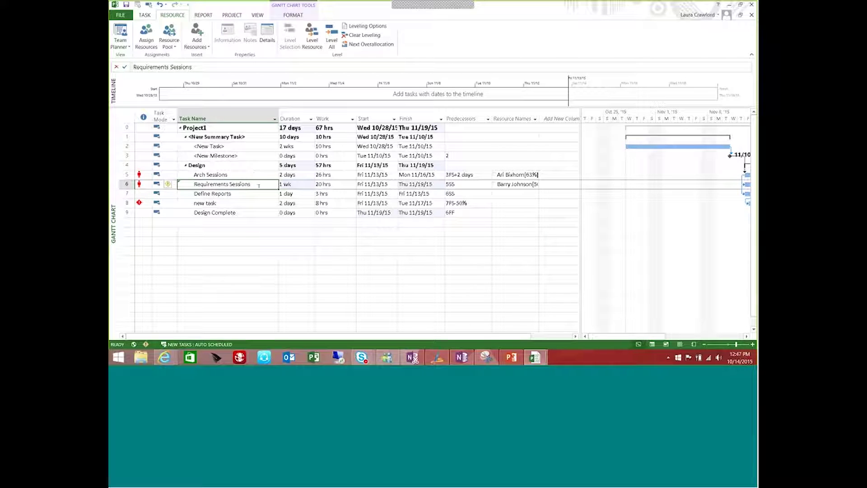
{"action": "left_click", "coordinate": [249, 165]}
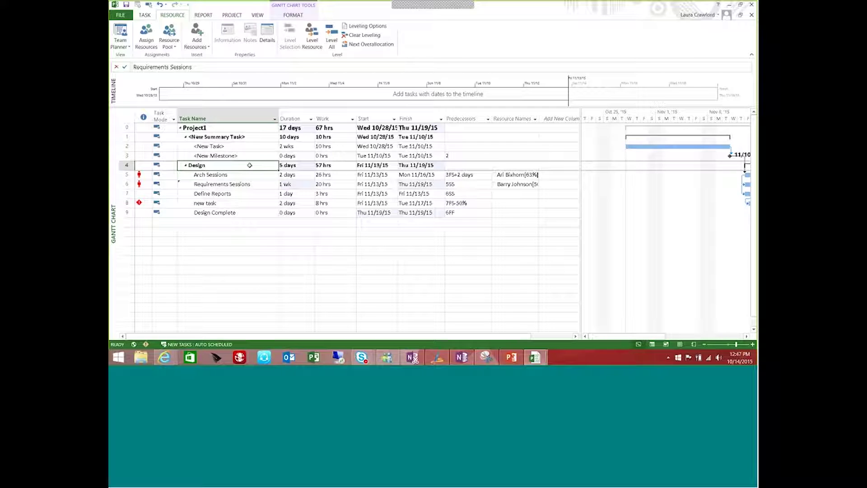
{"action": "left_click", "coordinate": [260, 136]}
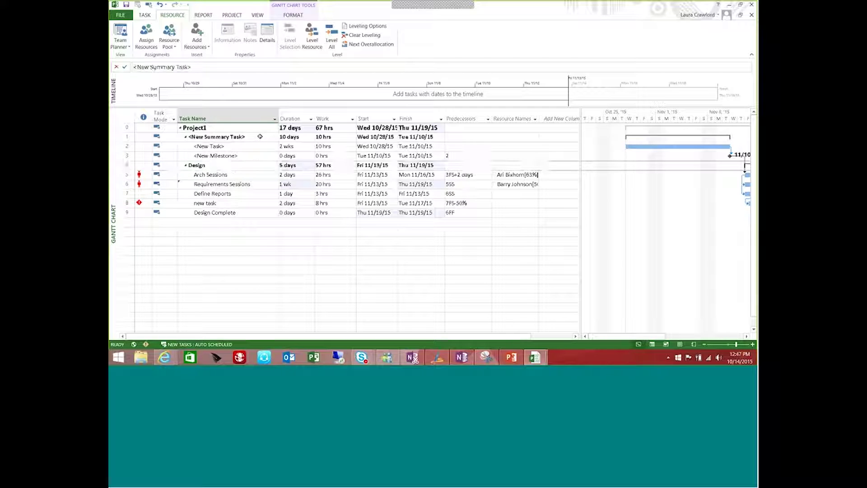
{"action": "left_click", "coordinate": [454, 137]}
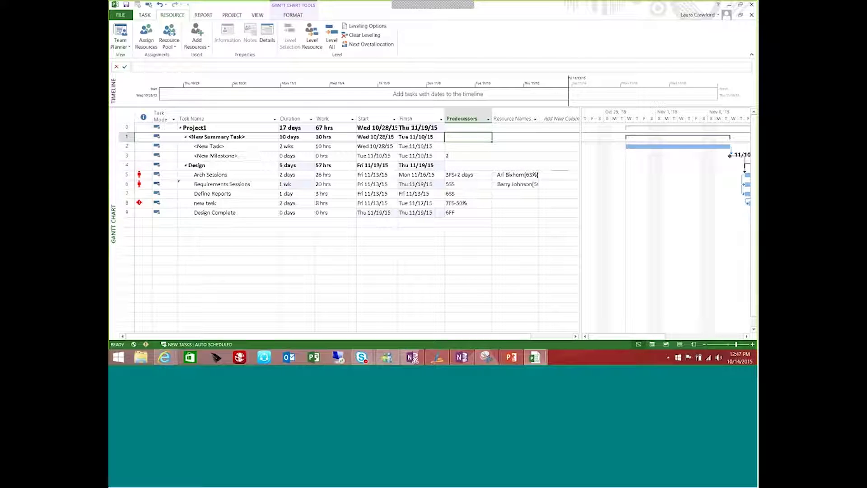
{"action": "left_click", "coordinate": [507, 138]}
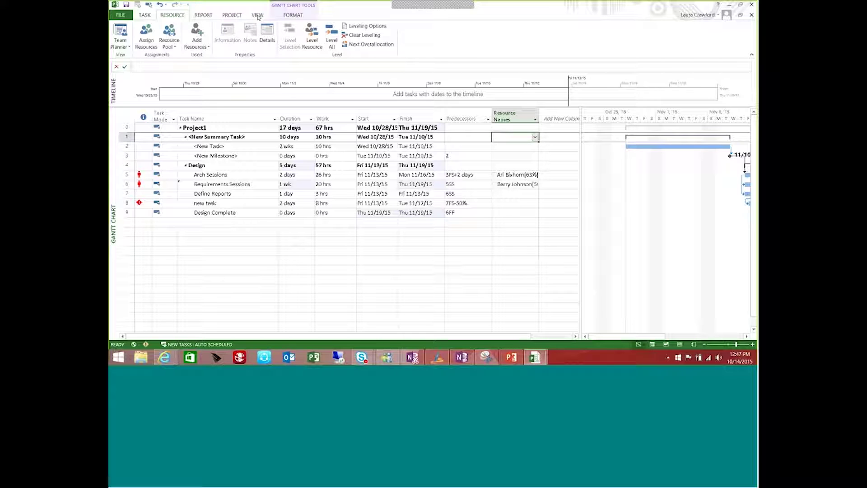
Enlarge the Gantt chart area and briefly highlight the critical tasks to inspect the critical path.
{"action": "left_click", "coordinate": [258, 15]}
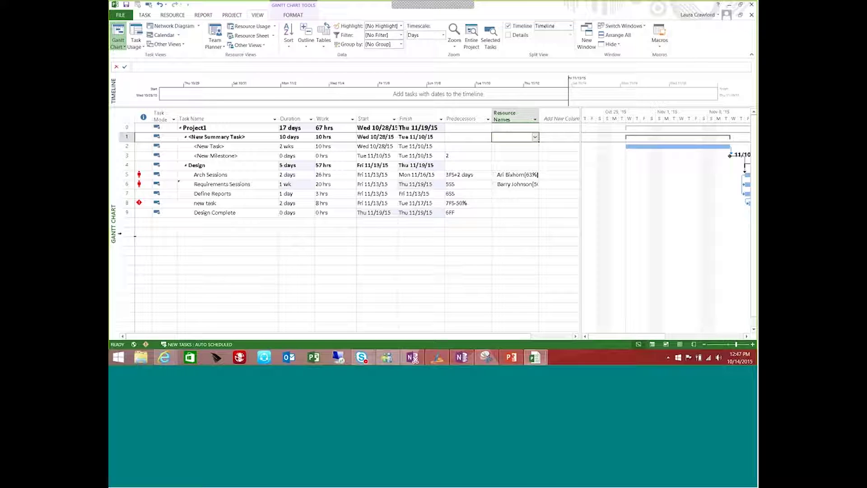
{"action": "left_click_drag", "start_coordinate": [580, 152], "coordinate": [422, 153]}
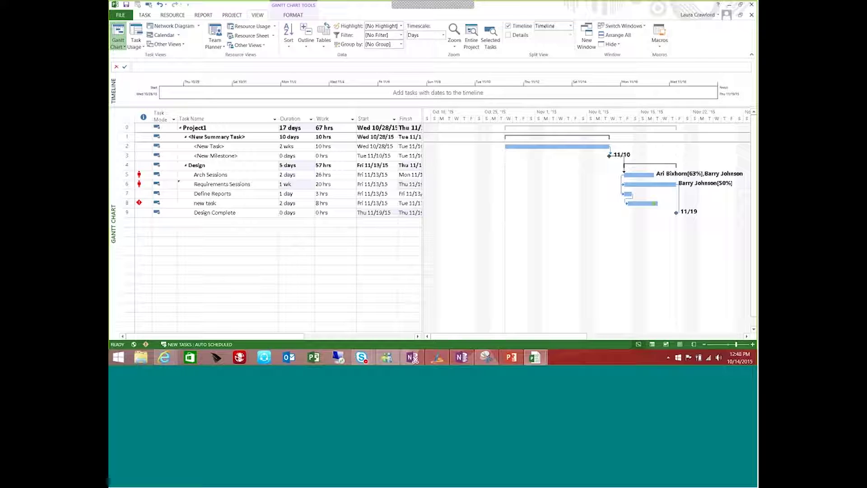
{"action": "left_click", "coordinate": [288, 18]}
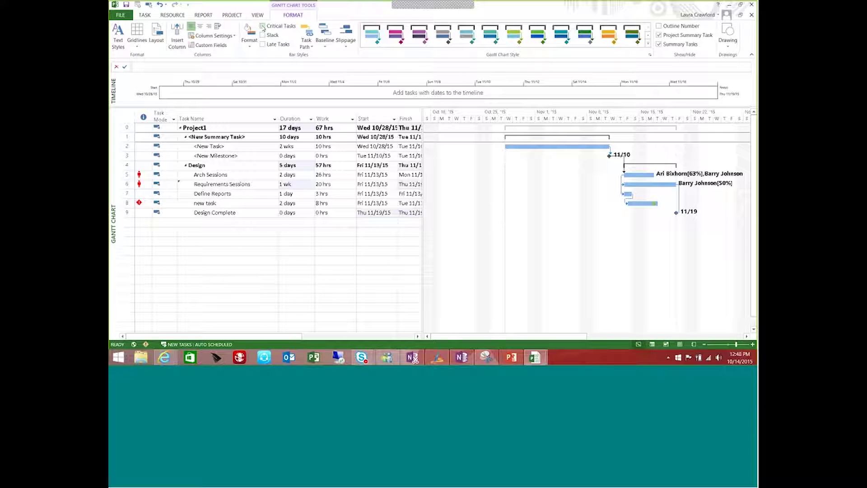
{"action": "left_click", "coordinate": [263, 26]}
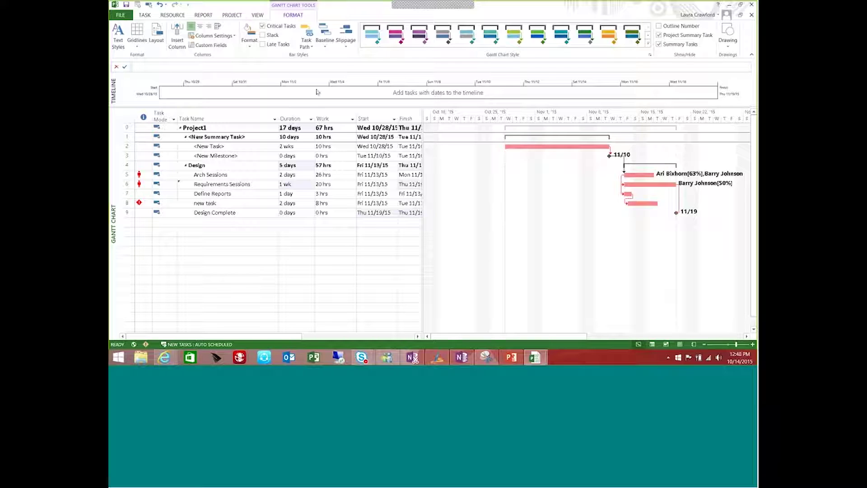
{"action": "left_click", "coordinate": [264, 27]}
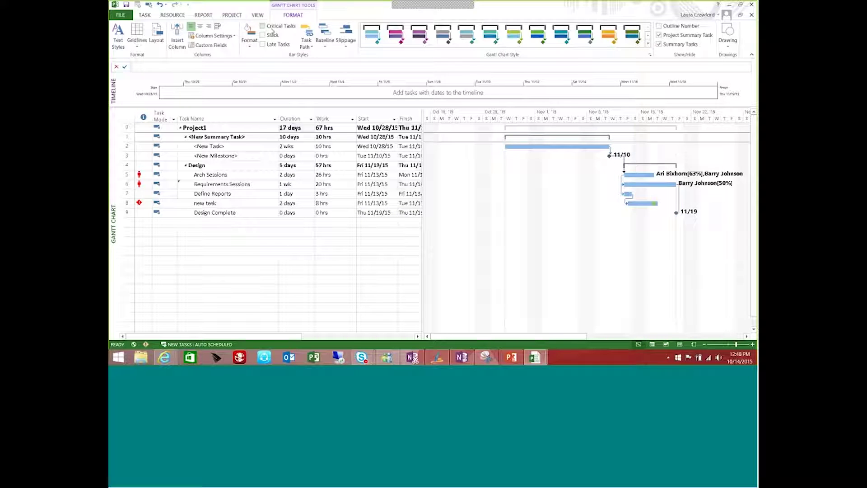
Switch the project to the Tracking Gantt view and widen the task table to reveal the Finish and Predecessors columns.
{"action": "left_click", "coordinate": [262, 15]}
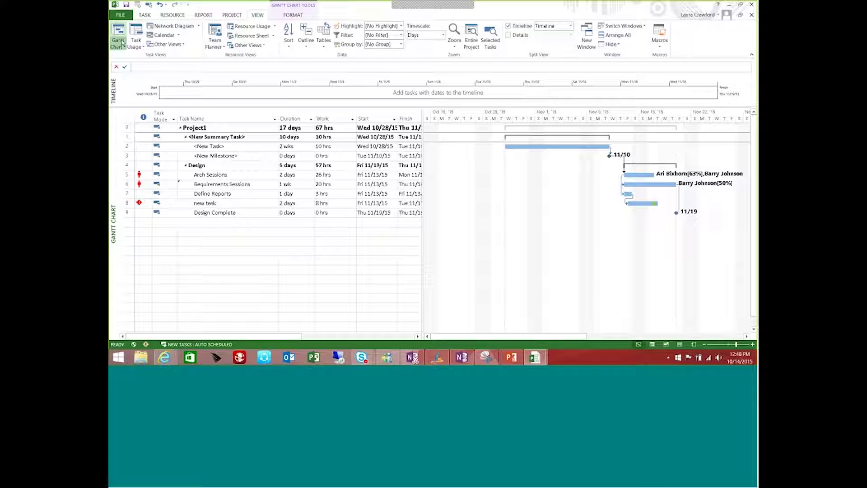
{"action": "left_click", "coordinate": [125, 48]}
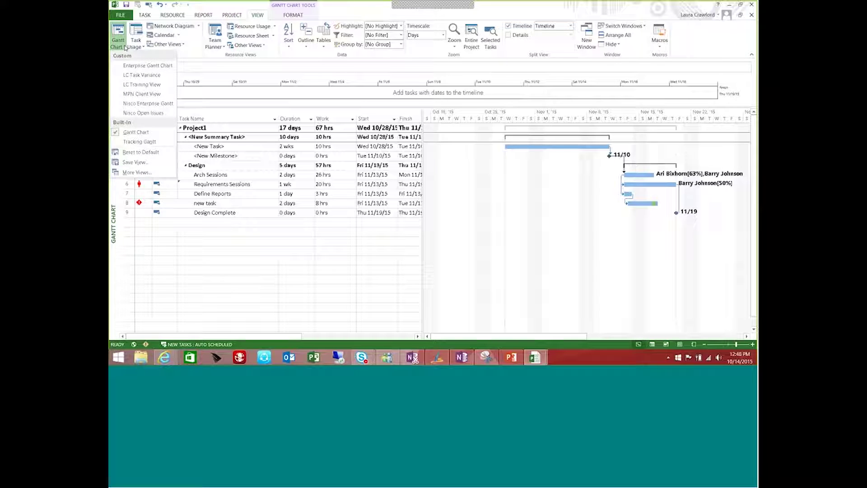
{"action": "left_click", "coordinate": [140, 141]}
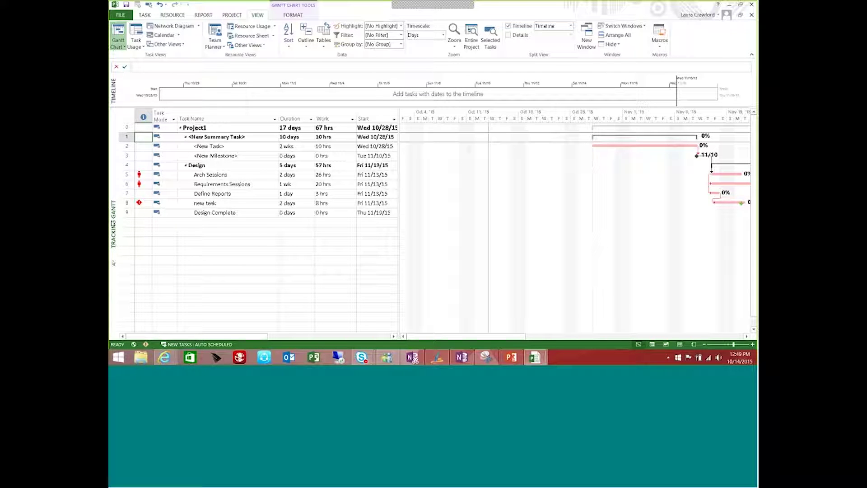
{"action": "left_click_drag", "start_coordinate": [399, 137], "coordinate": [470, 138]}
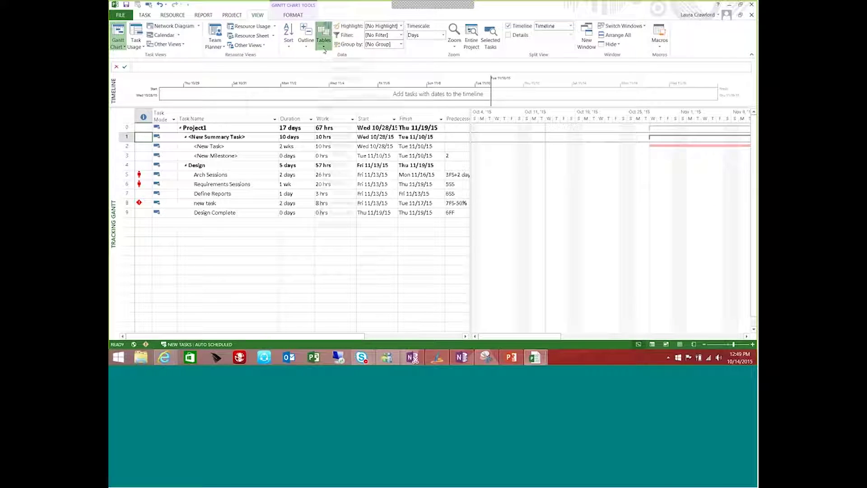
View the tasks with the Tracking table and restore the Entry table.
{"action": "left_click", "coordinate": [324, 45]}
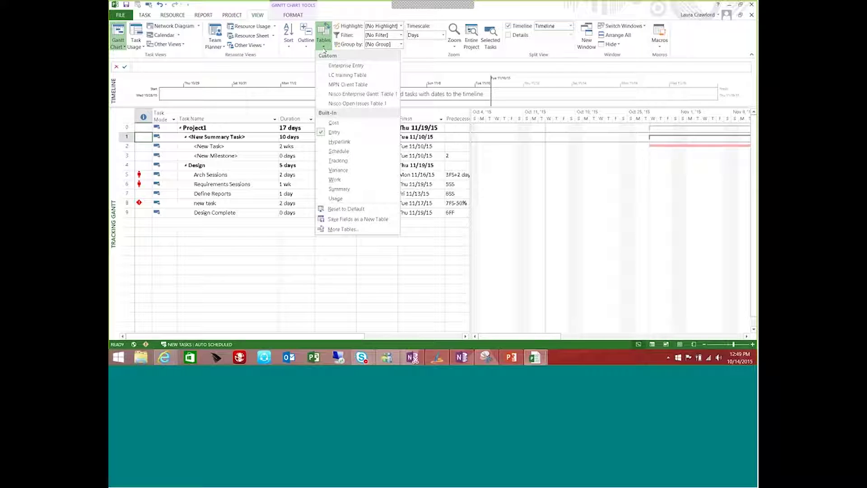
{"action": "left_click", "coordinate": [350, 159]}
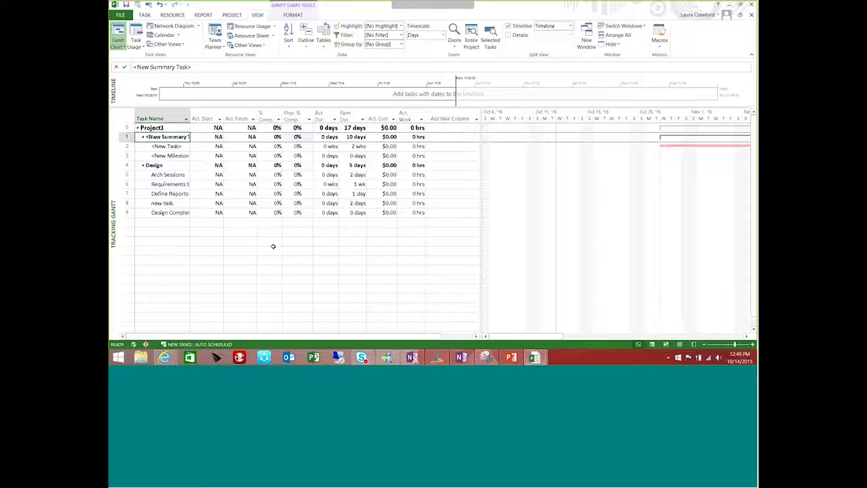
{"action": "left_click", "coordinate": [324, 43]}
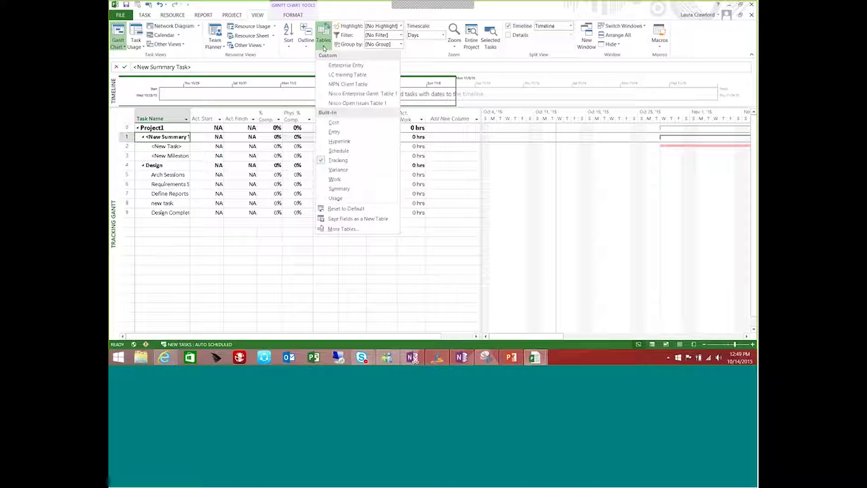
{"action": "left_click", "coordinate": [329, 132]}
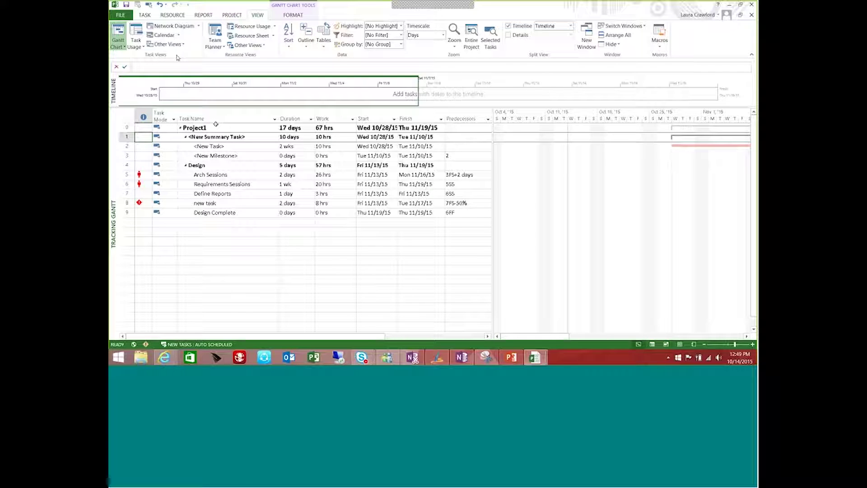
View the project as a Network Diagram and return to the standard Gantt Chart view.
{"action": "left_click", "coordinate": [172, 28]}
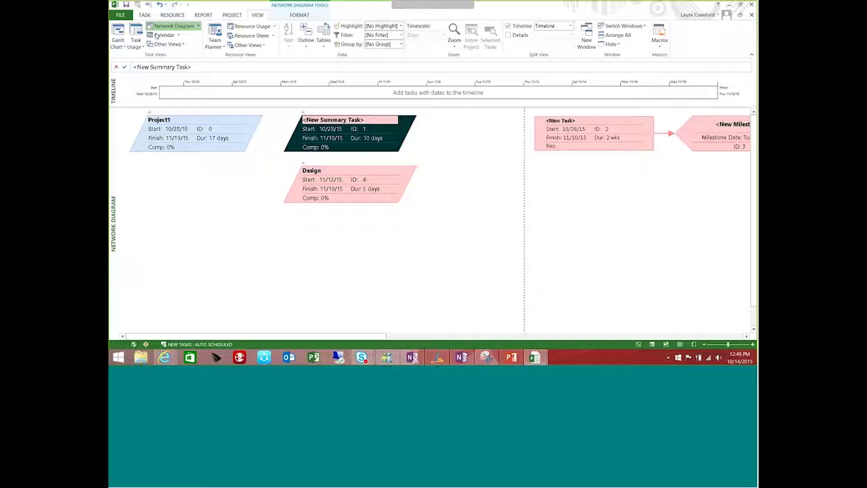
{"action": "left_click", "coordinate": [120, 30]}
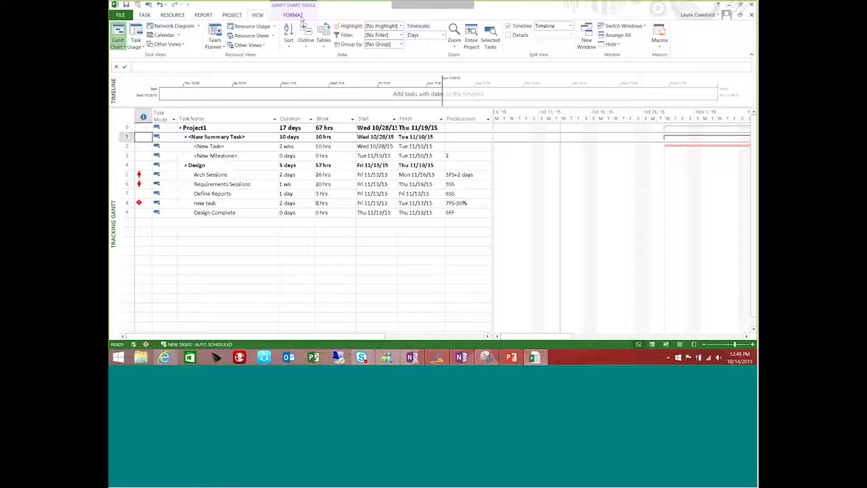
{"action": "left_click", "coordinate": [302, 16]}
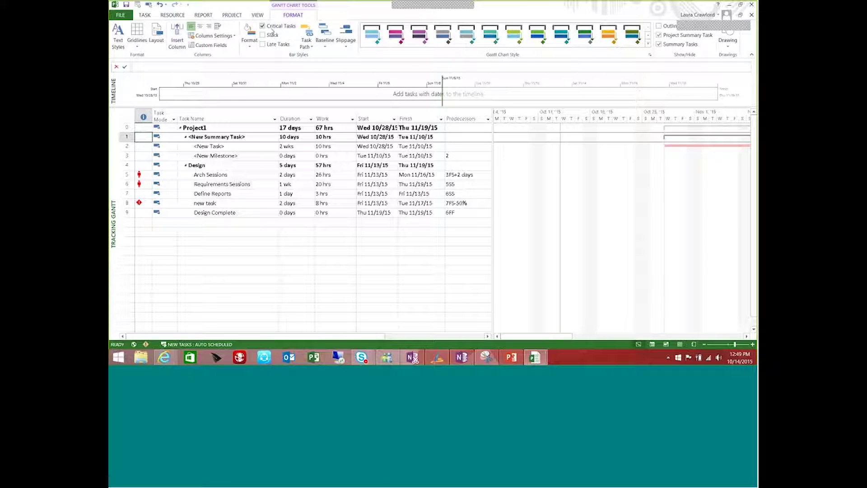
{"action": "left_click", "coordinate": [260, 18]}
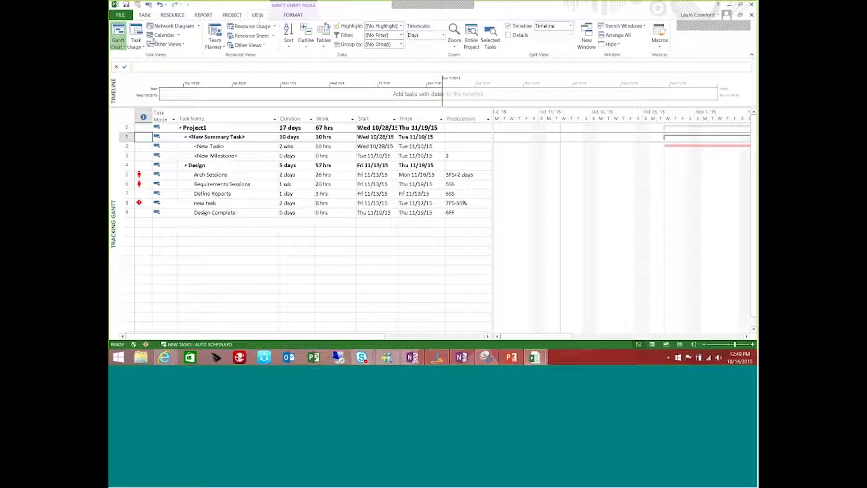
{"action": "left_click", "coordinate": [125, 47]}
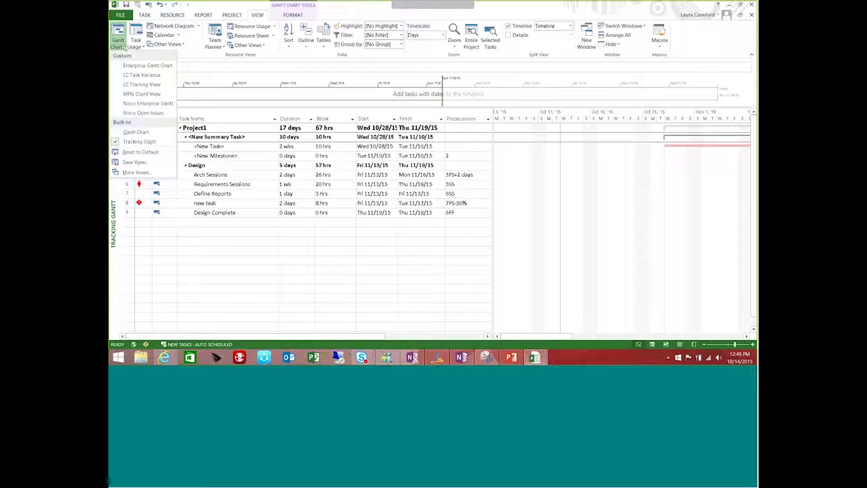
{"action": "left_click", "coordinate": [136, 131]}
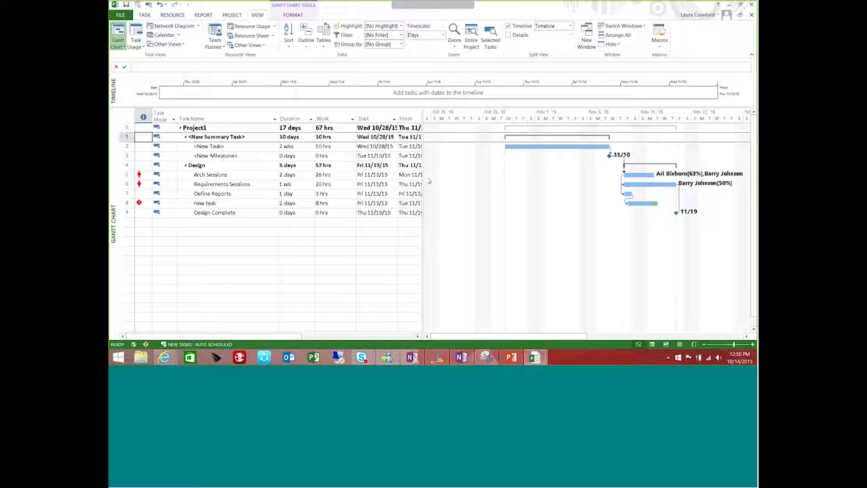
Widen the task table so the Predecessors and Resource Names columns show beside the Gantt chart.
{"action": "left_click_drag", "start_coordinate": [423, 177], "coordinate": [503, 172]}
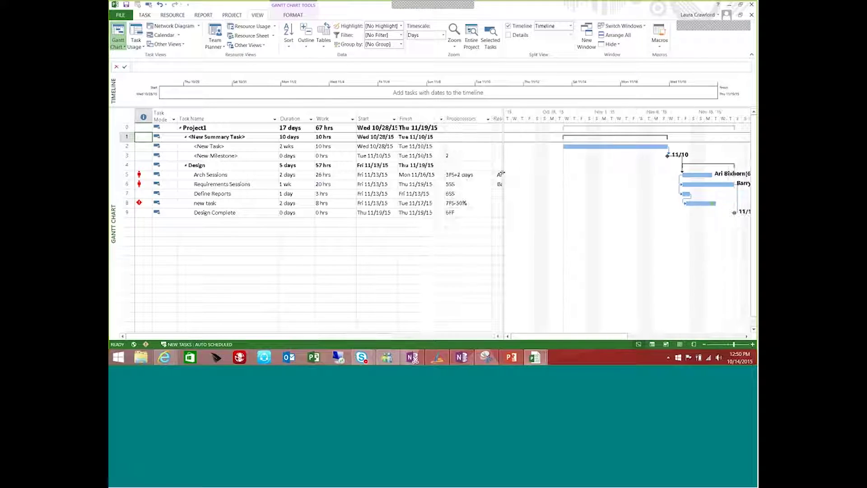
{"action": "left_click", "coordinate": [456, 176]}
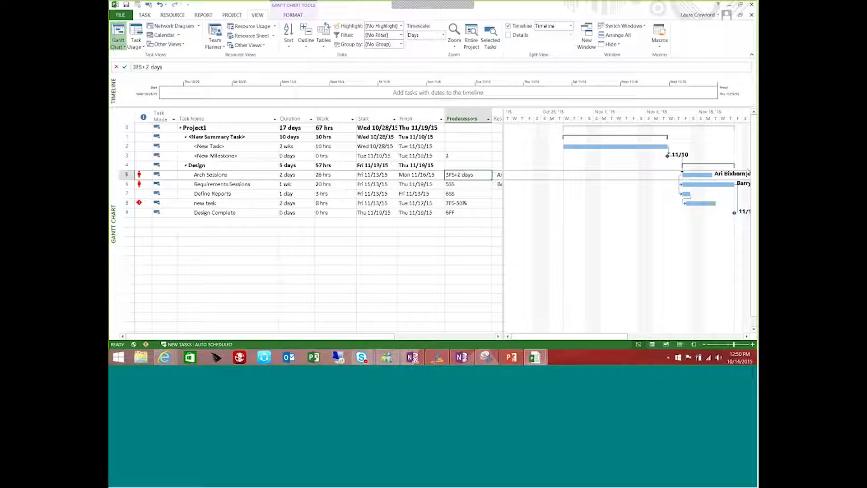
{"action": "key", "text": "alt+Tab"}
{"action": "left_click_drag", "start_coordinate": [504, 131], "coordinate": [540, 142]}
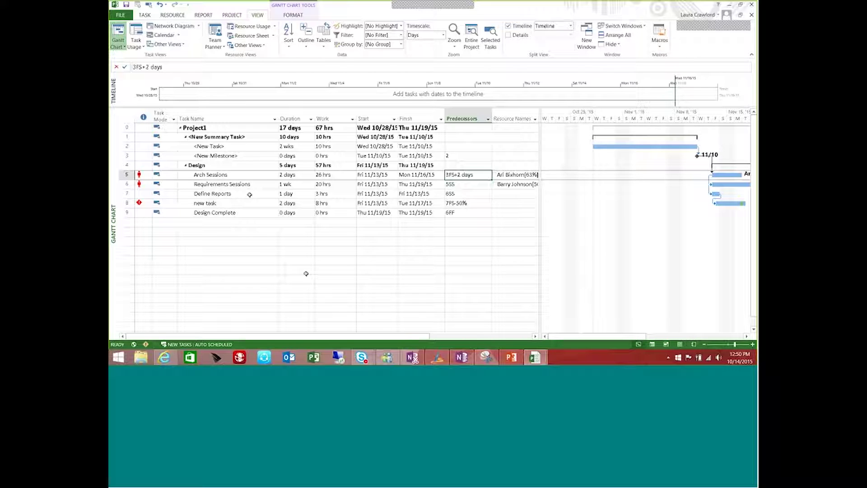
{"action": "left_click", "coordinate": [145, 15]}
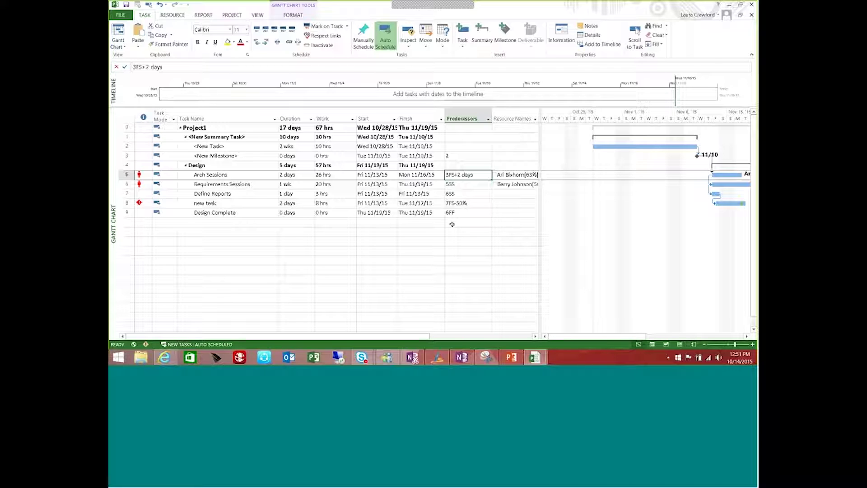
{"action": "left_click", "coordinate": [232, 15]}
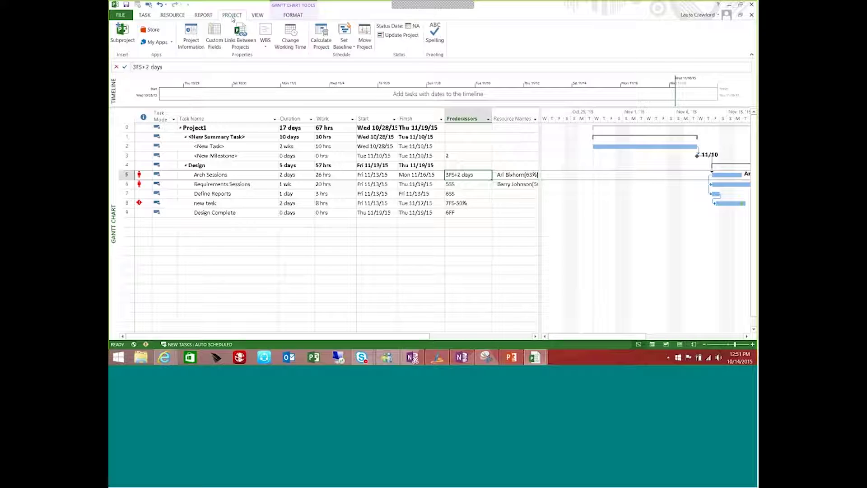
{"action": "left_click", "coordinate": [347, 30]}
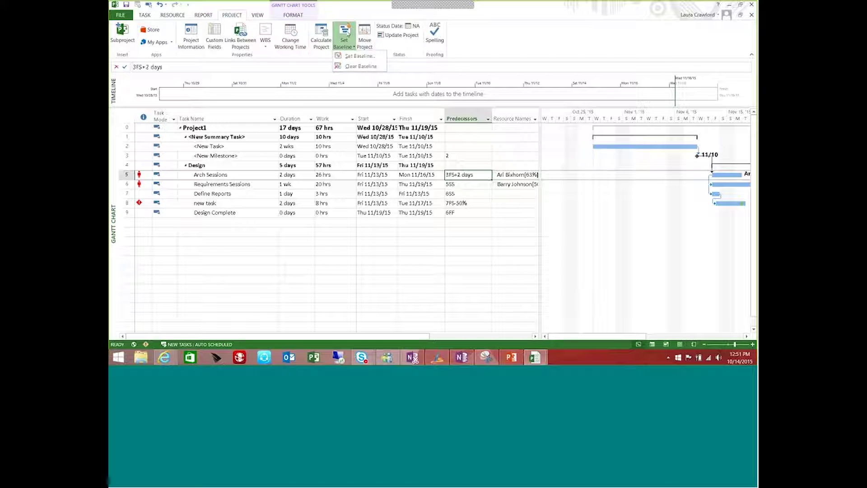
{"action": "left_click", "coordinate": [354, 57]}
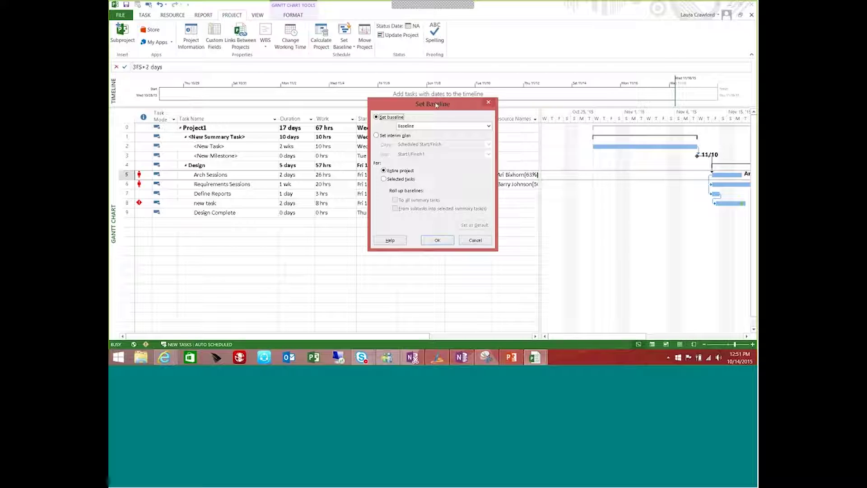
{"action": "left_click_drag", "start_coordinate": [436, 105], "coordinate": [526, 105]}
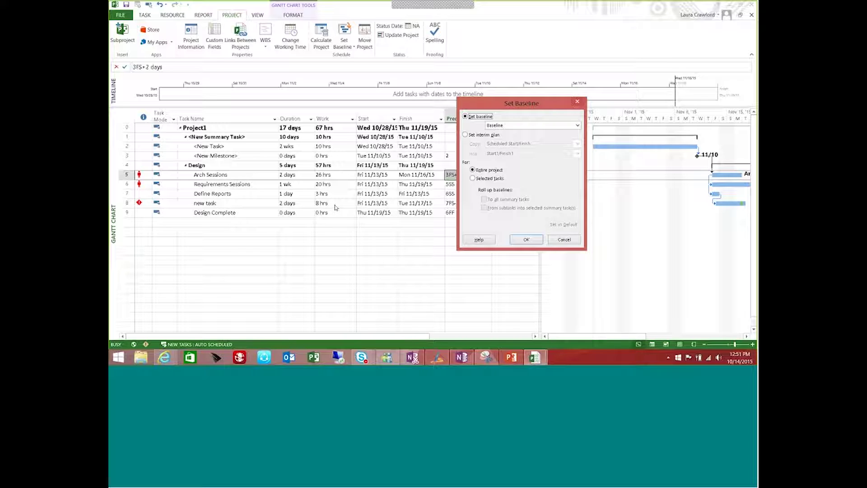
{"action": "left_click", "coordinate": [563, 241]}
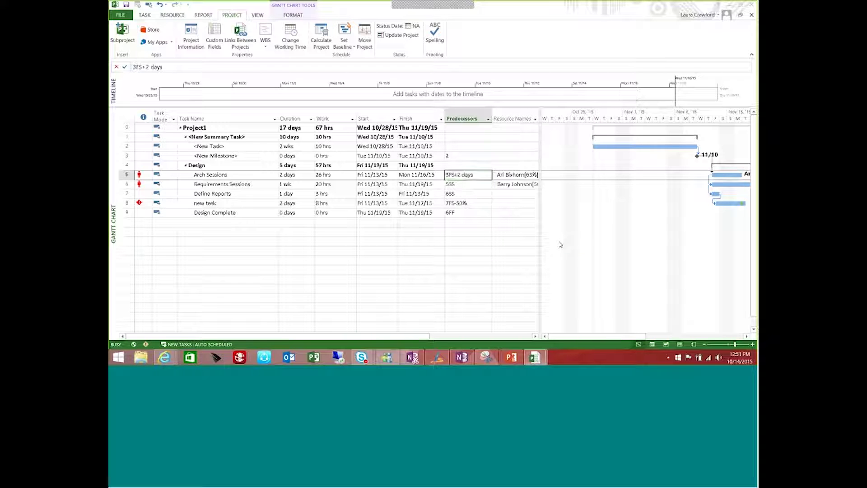
Insert an Actual Work column before the Start column in the task table.
{"action": "right_click", "coordinate": [369, 115]}
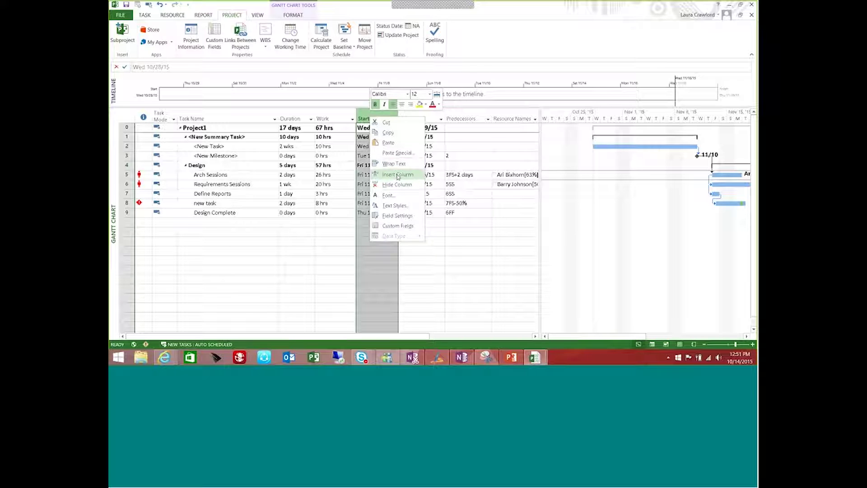
{"action": "left_click", "coordinate": [398, 175]}
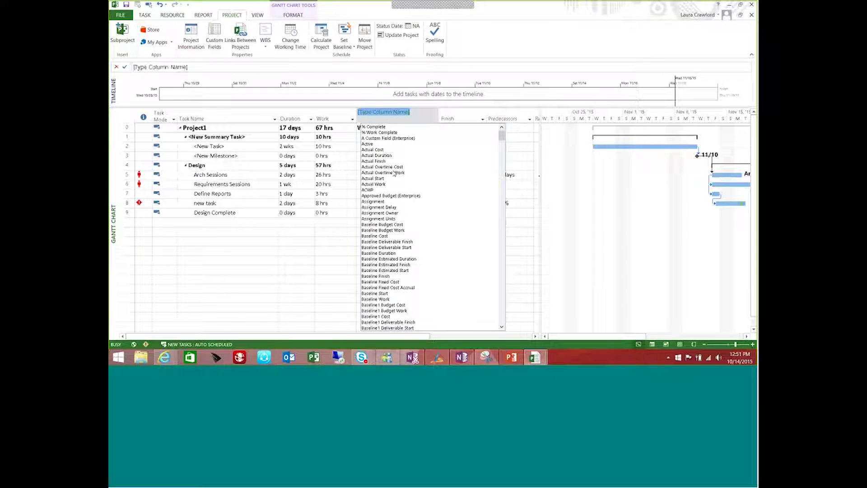
{"action": "left_click", "coordinate": [369, 167]}
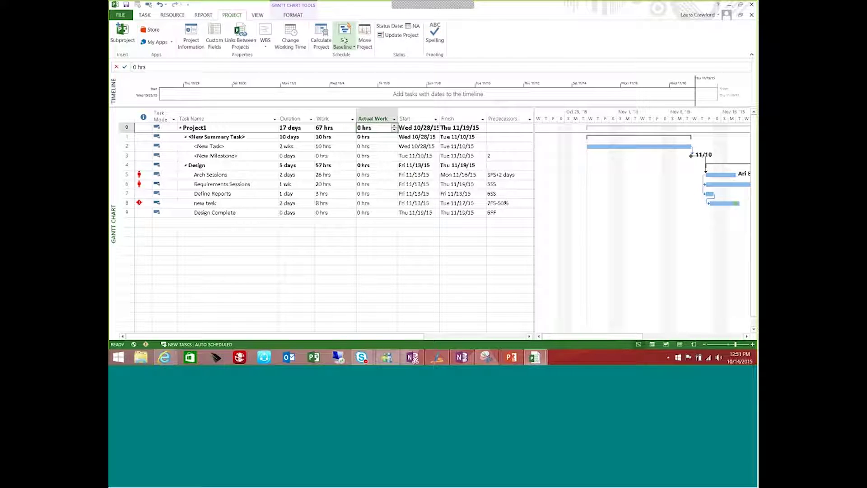
Set the default Baseline for the entire project.
{"action": "left_click", "coordinate": [344, 45]}
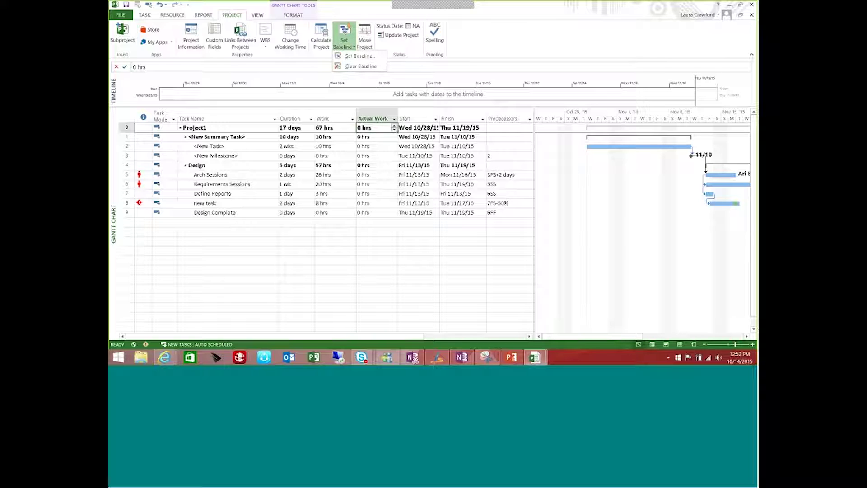
{"action": "left_click", "coordinate": [357, 57]}
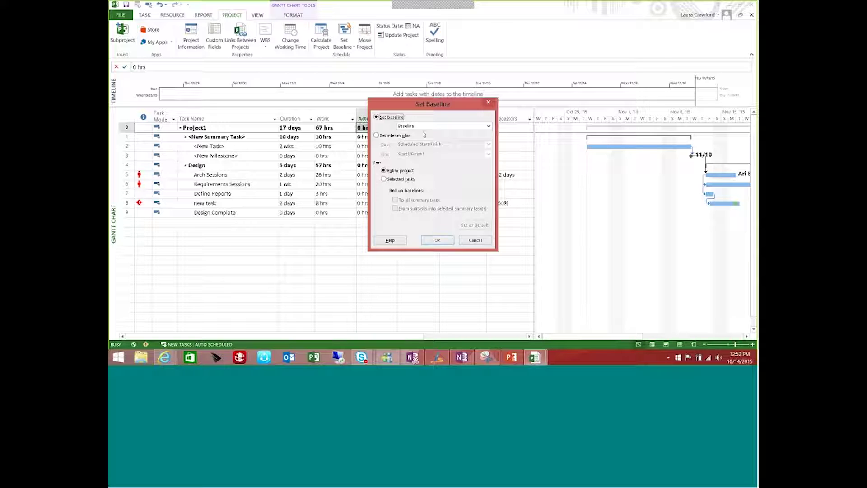
{"action": "left_click", "coordinate": [489, 126]}
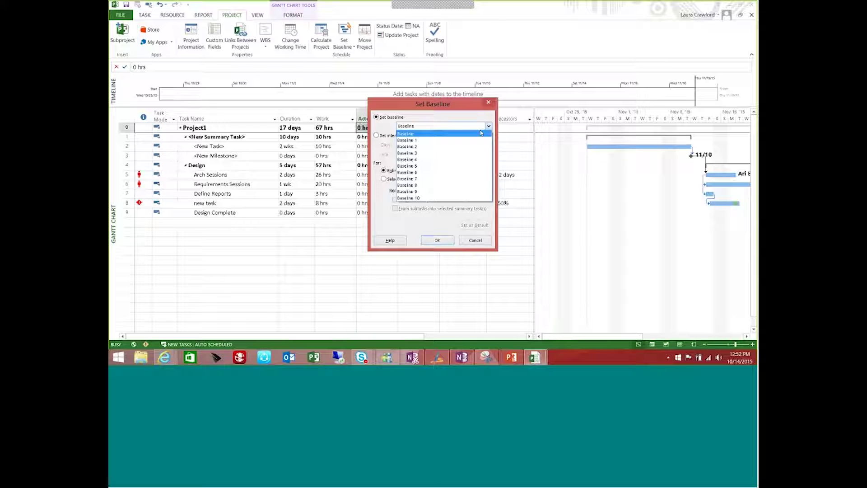
{"action": "left_click", "coordinate": [480, 133]}
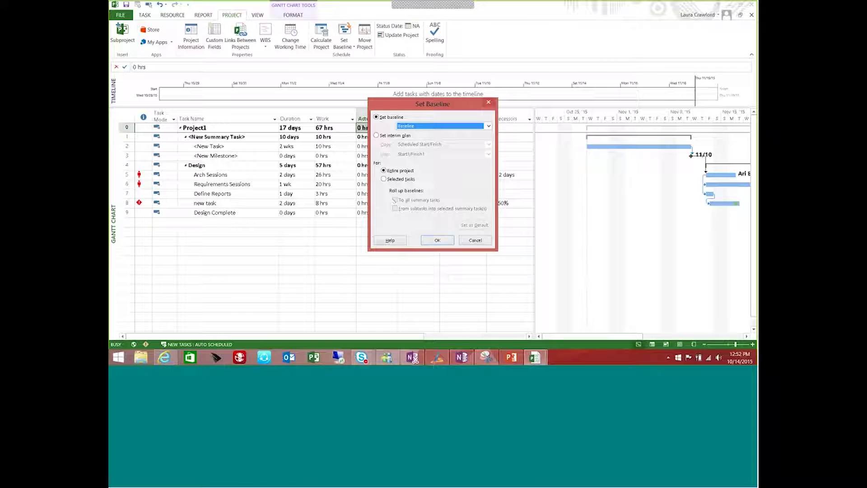
{"action": "left_click", "coordinate": [435, 240]}
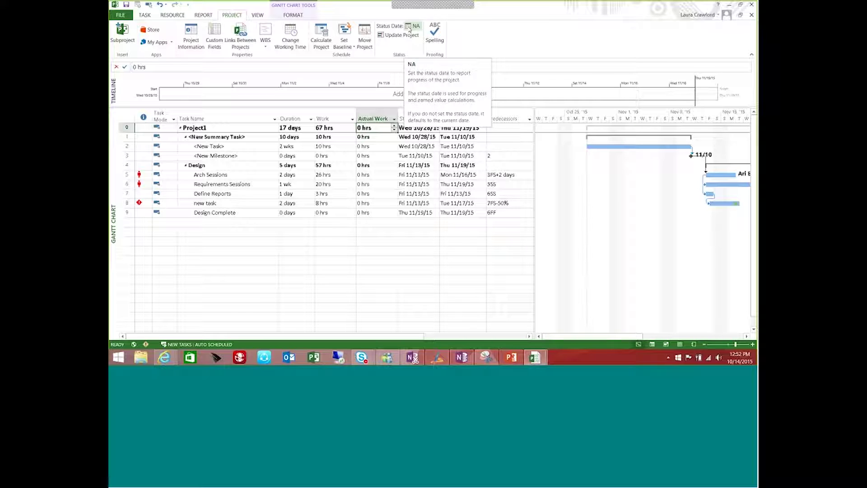
Reopen the Set Baseline settings to check when the baseline was last saved, and close them without changes.
{"action": "left_click", "coordinate": [346, 34]}
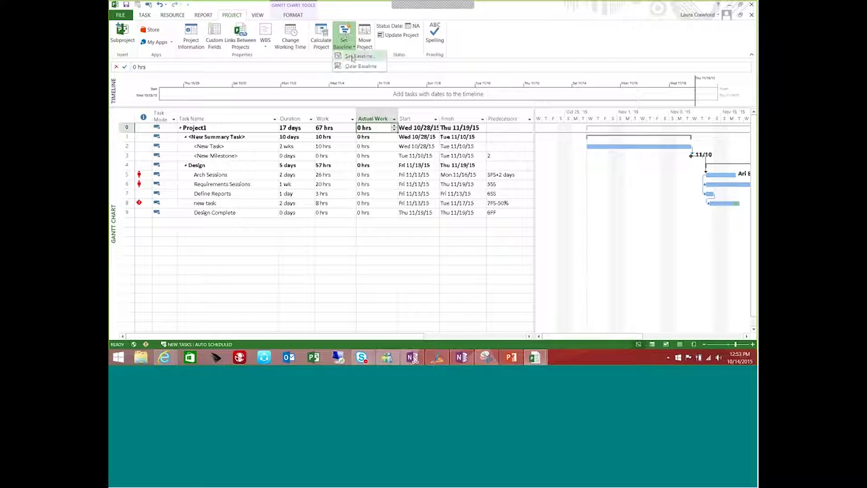
{"action": "left_click", "coordinate": [352, 57]}
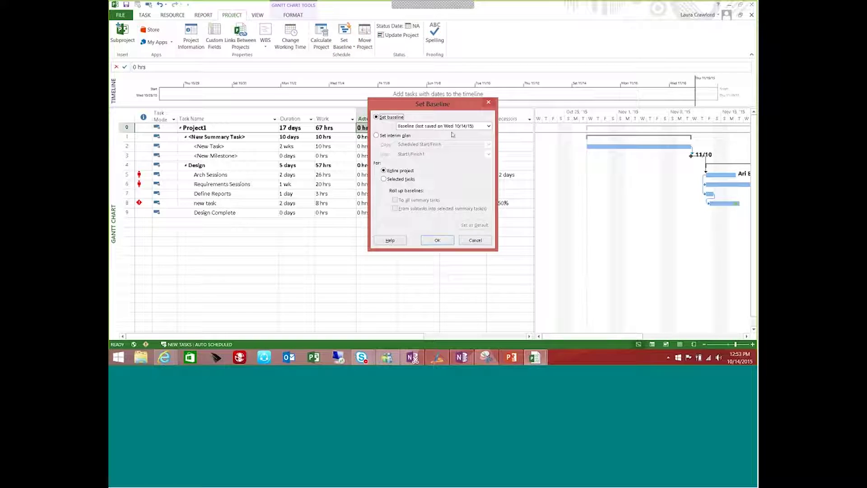
{"action": "left_click", "coordinate": [480, 244]}
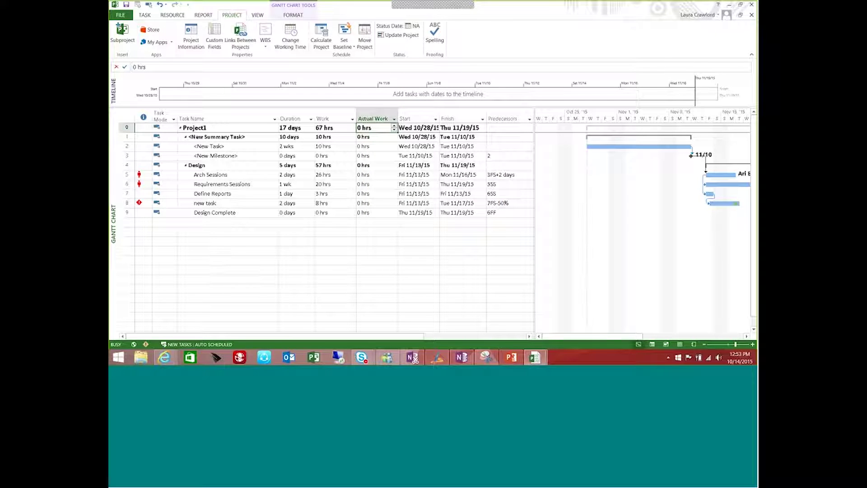
Switch to the Tracking Gantt view and bring the bar of the Requirements Sessions task into the chart.
{"action": "left_click", "coordinate": [258, 15]}
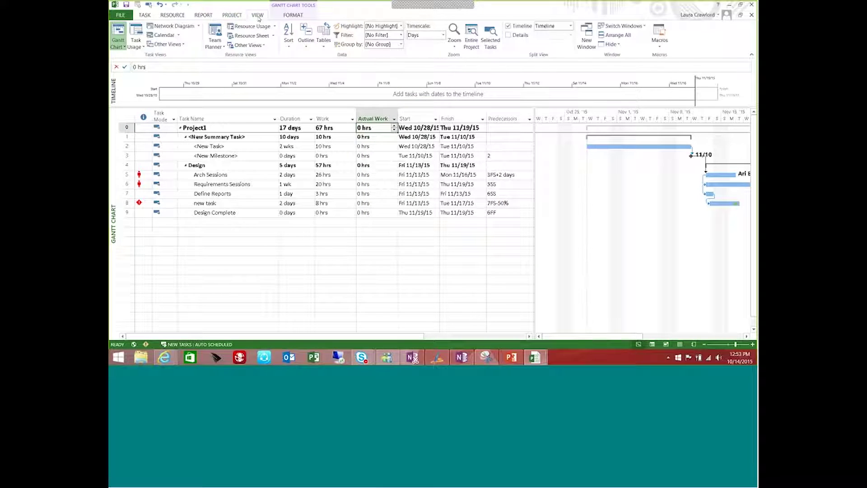
{"action": "left_click", "coordinate": [124, 47]}
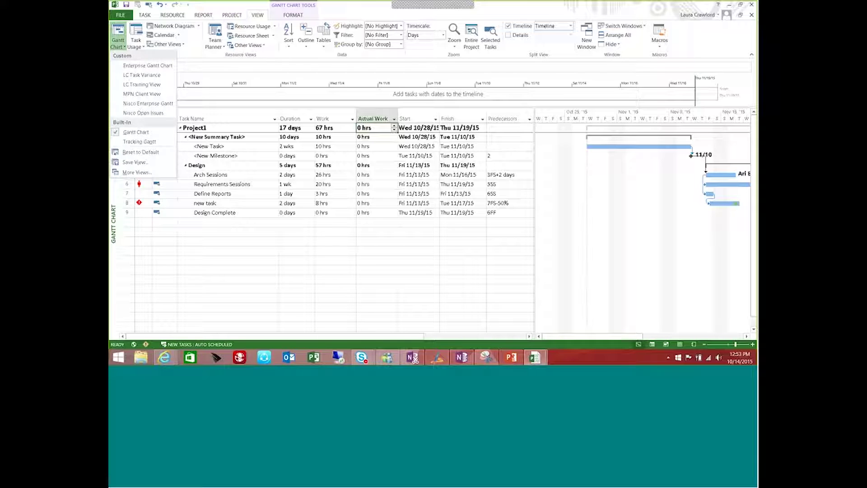
{"action": "left_click", "coordinate": [137, 142]}
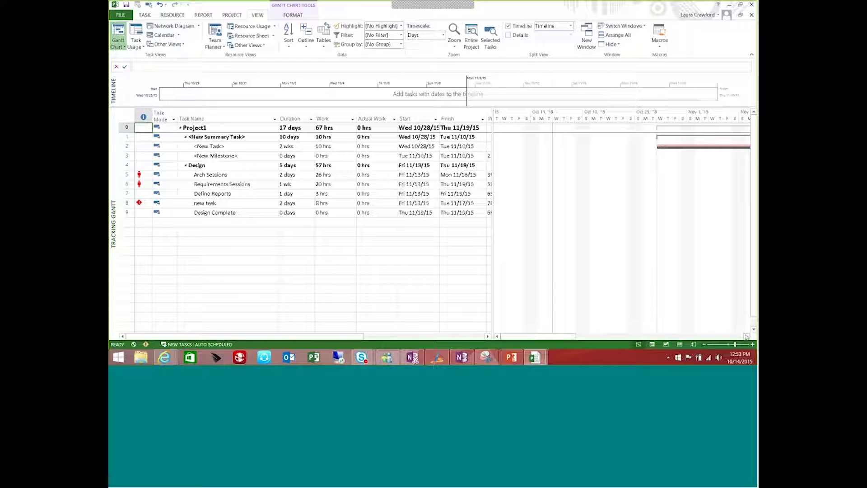
{"action": "left_click", "coordinate": [251, 185]}
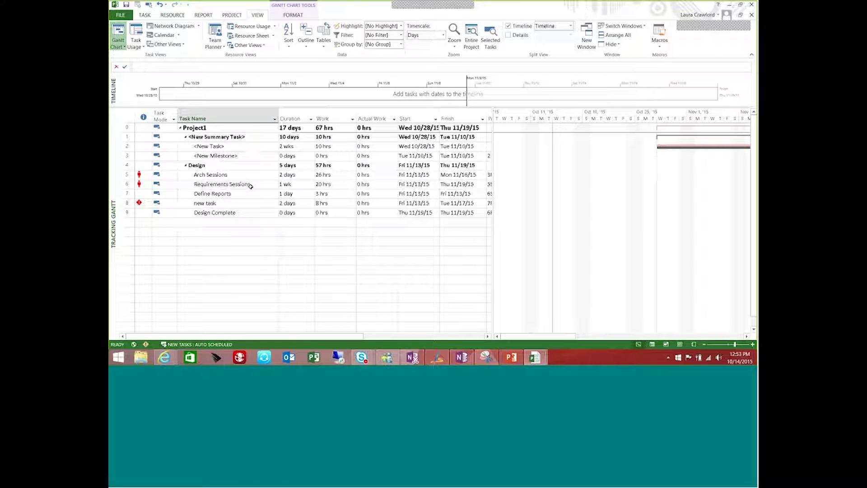
{"action": "left_click", "coordinate": [144, 16]}
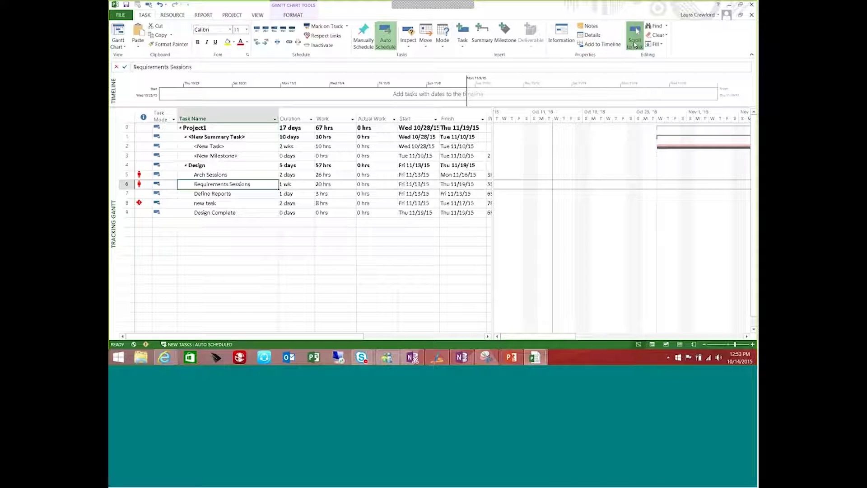
{"action": "left_click", "coordinate": [636, 43]}
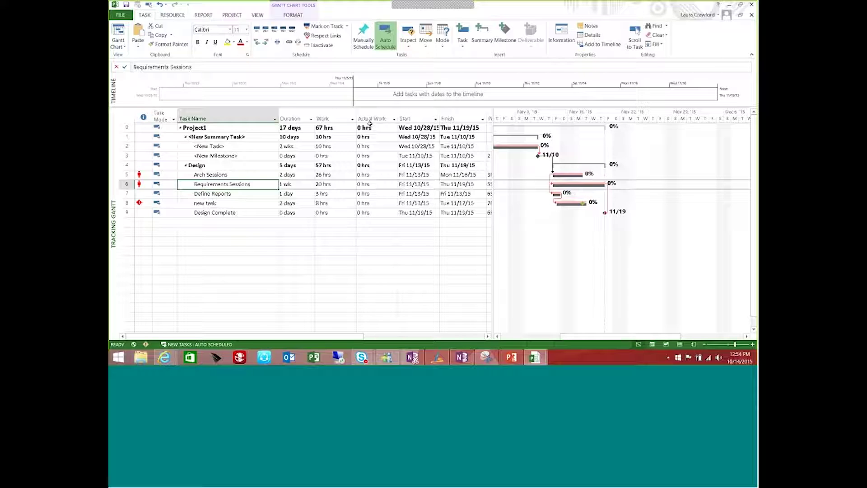
Insert a Remaining Duration column before the Start column in the task table.
{"action": "left_click", "coordinate": [412, 108]}
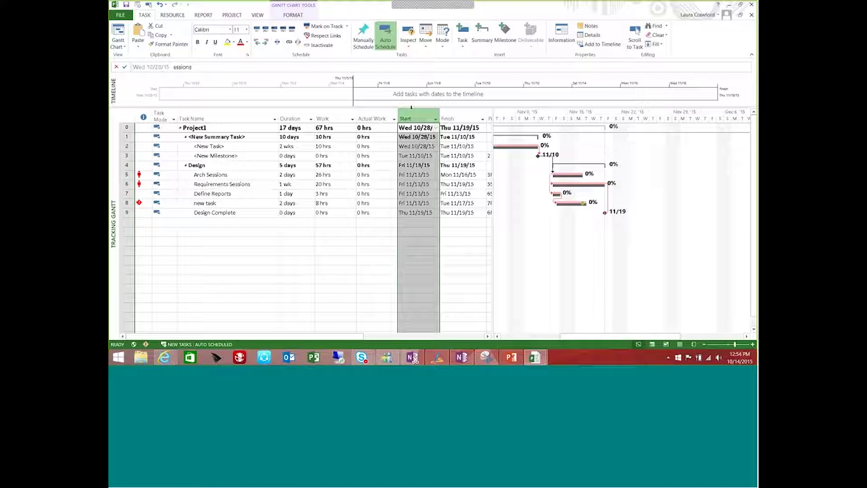
{"action": "right_click", "coordinate": [411, 109]}
{"action": "left_click", "coordinate": [435, 158]}
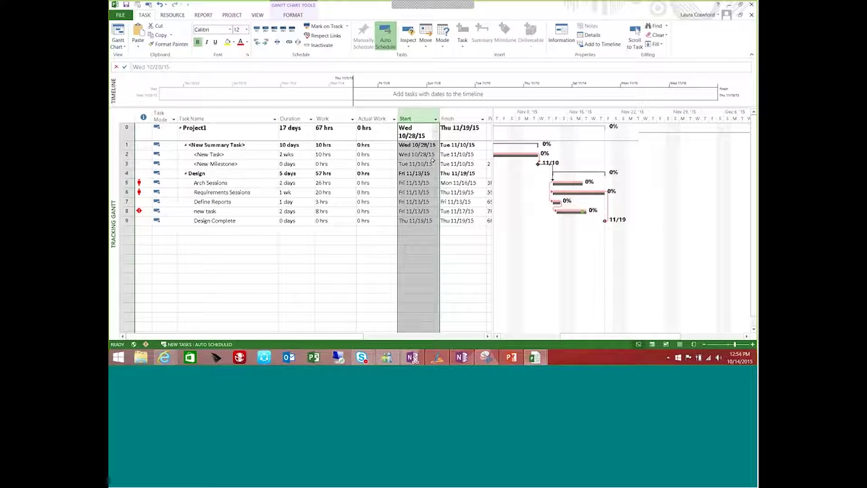
{"action": "right_click", "coordinate": [406, 117]}
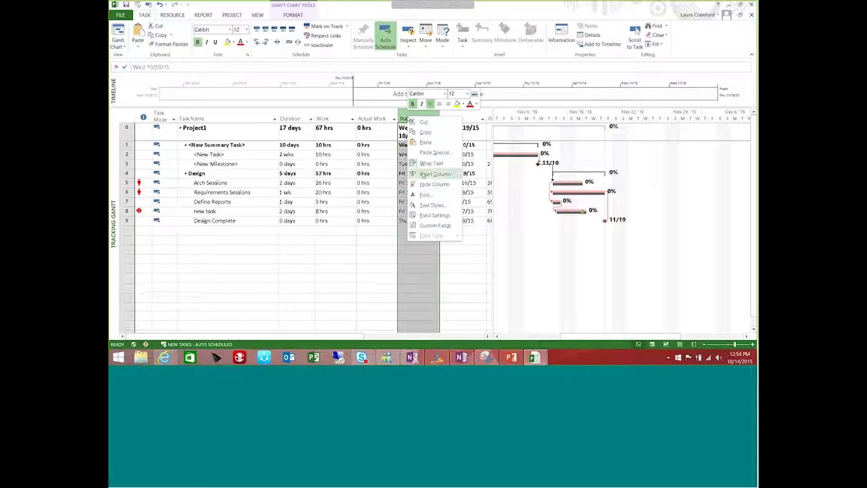
{"action": "left_click", "coordinate": [425, 174]}
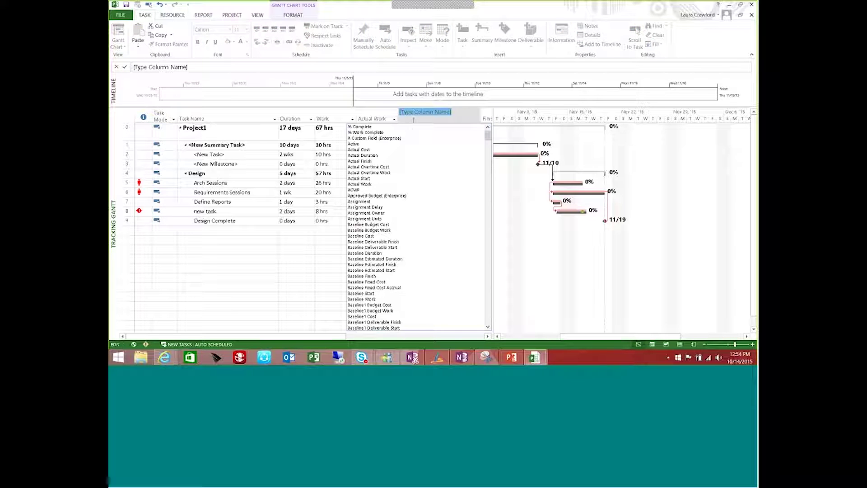
{"action": "type", "text": "r"}
{"action": "left_click", "coordinate": [379, 155]}
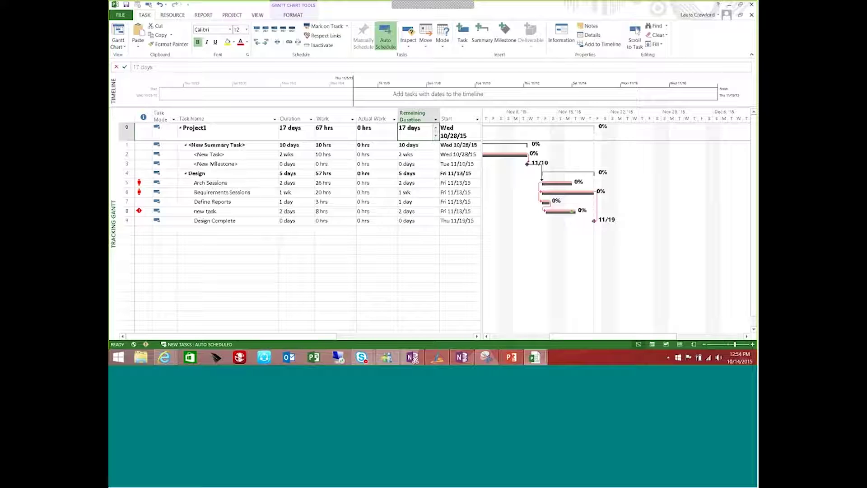
Mark the Arch Sessions task 100% complete and widen the task table to check its actual work and dates.
{"action": "left_click", "coordinate": [240, 185]}
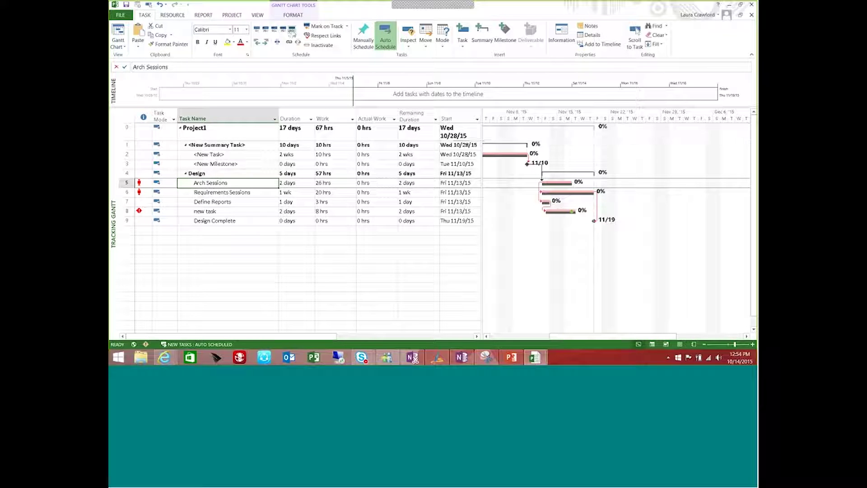
{"action": "left_click", "coordinate": [292, 32]}
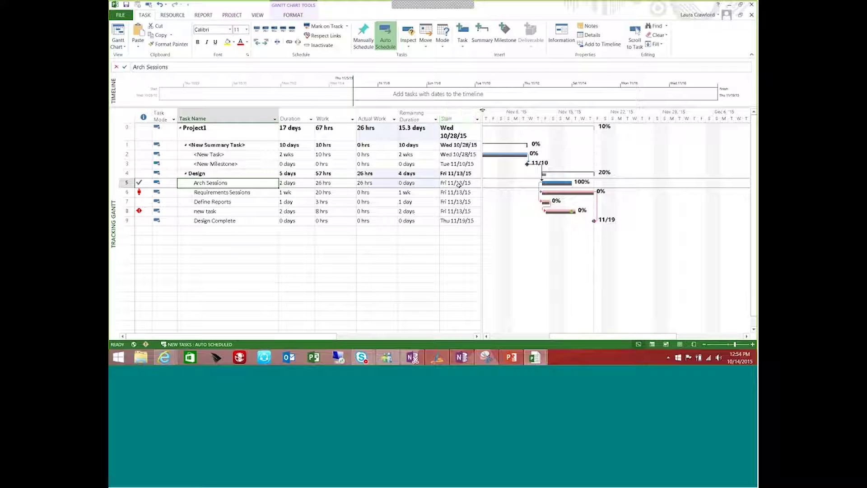
{"action": "left_click_drag", "start_coordinate": [483, 217], "coordinate": [552, 217]}
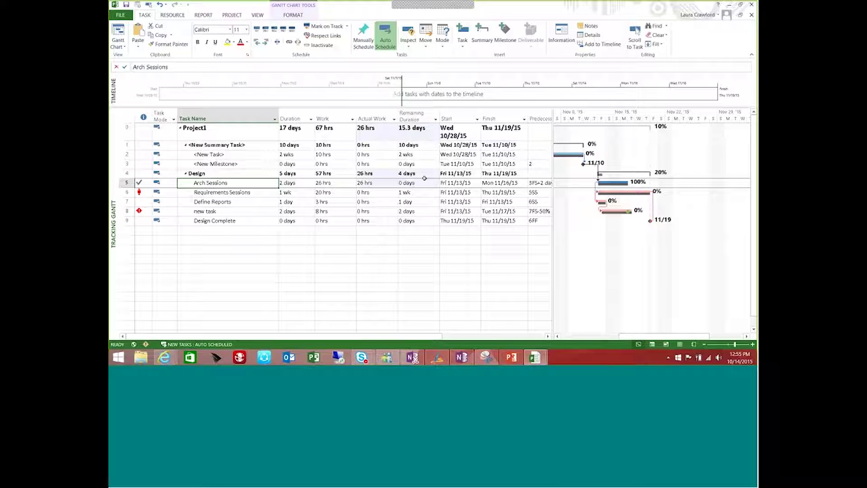
{"action": "left_click", "coordinate": [387, 185]}
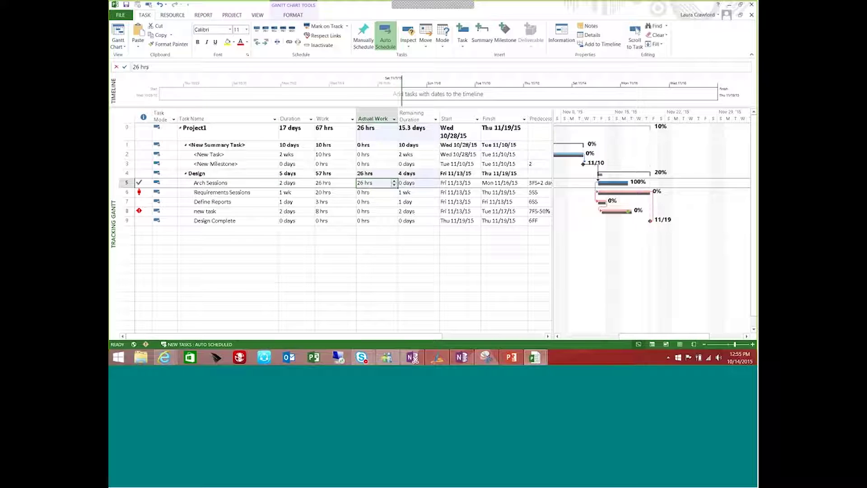
{"action": "left_click", "coordinate": [197, 184]}
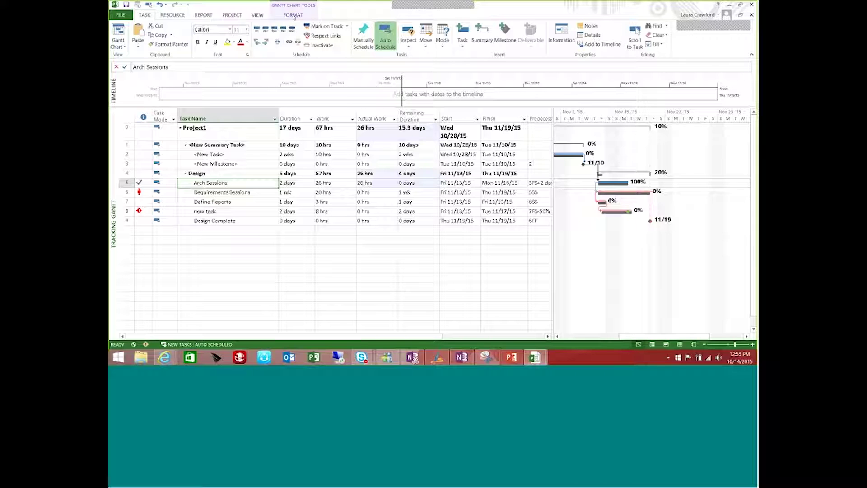
Set the project status date to Wed 10/14/15.
{"action": "left_click", "coordinate": [232, 15]}
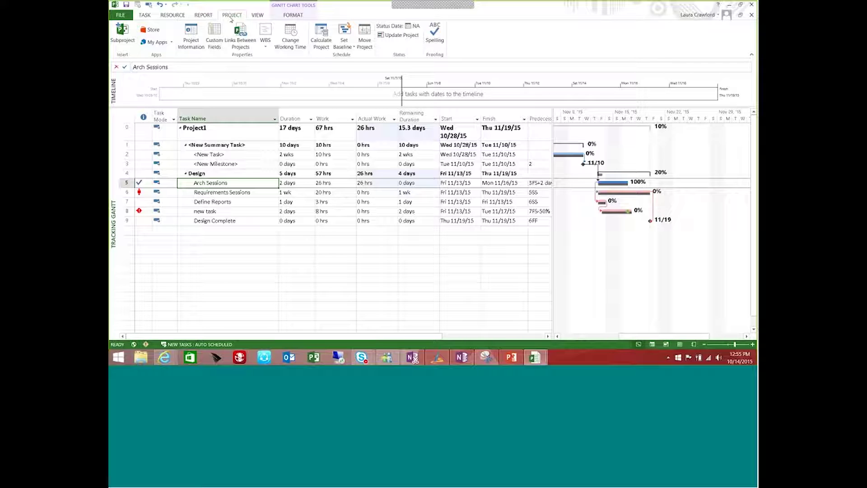
{"action": "left_click", "coordinate": [414, 26]}
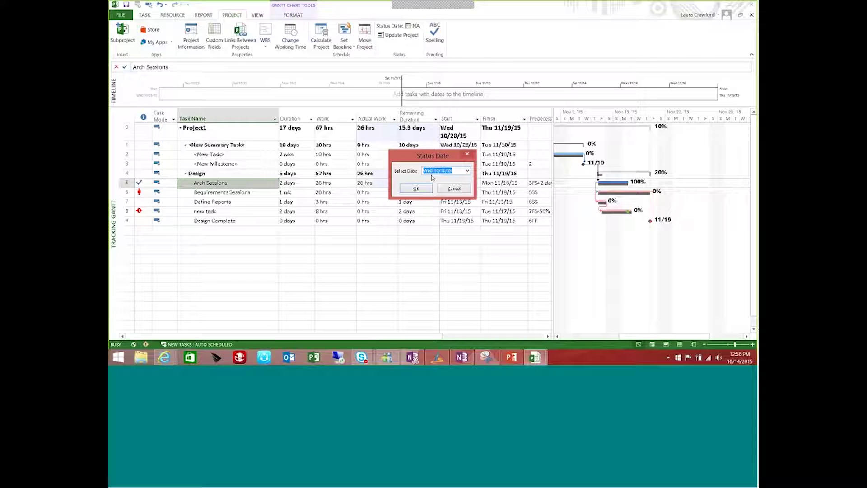
{"action": "left_click", "coordinate": [457, 173]}
{"action": "left_click", "coordinate": [416, 189]}
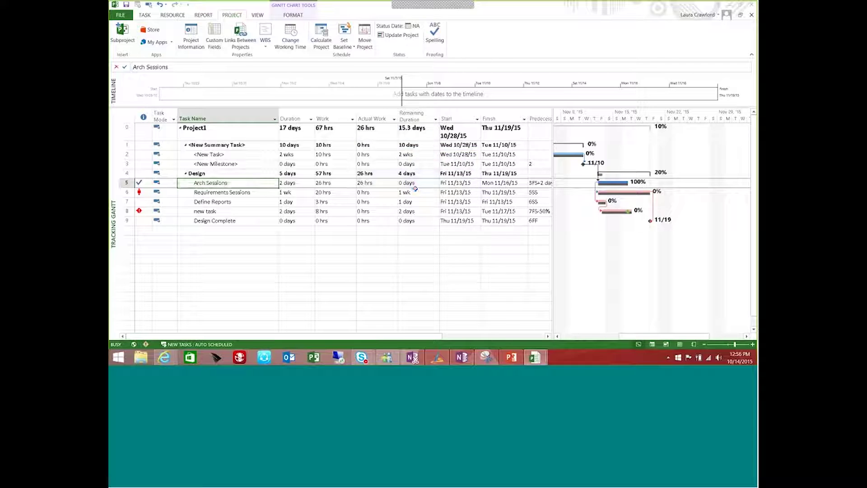
Change the project status date to Fri 10/30/15.
{"action": "left_click", "coordinate": [415, 27]}
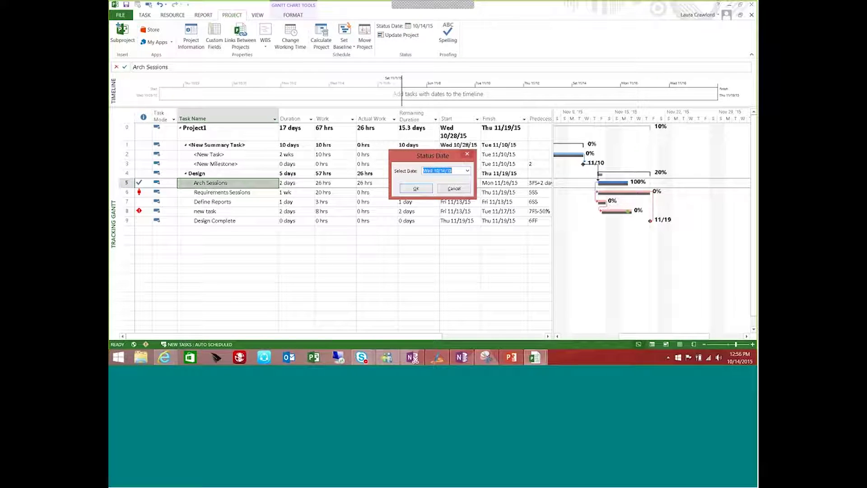
{"action": "left_click", "coordinate": [467, 171]}
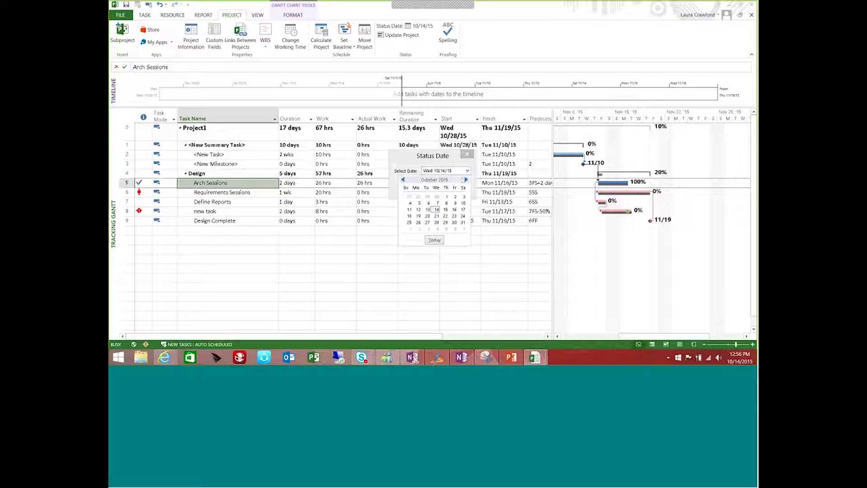
{"action": "left_click", "coordinate": [445, 222]}
{"action": "left_click", "coordinate": [468, 171]}
{"action": "left_click", "coordinate": [454, 222]}
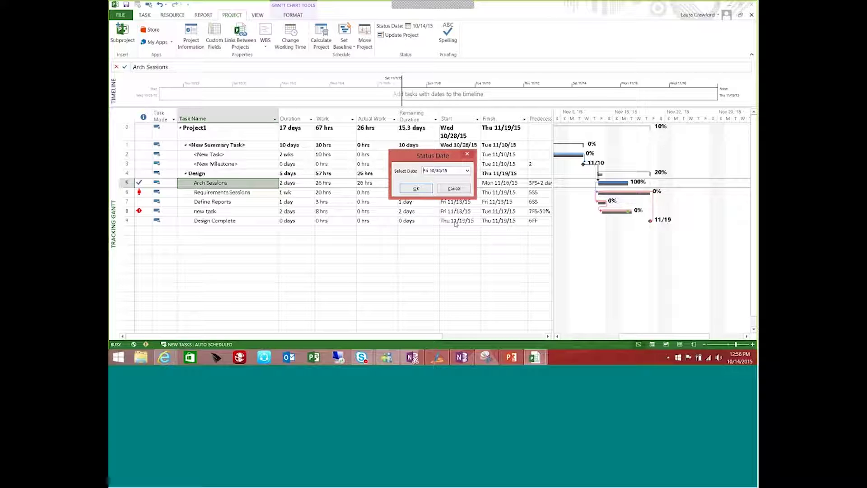
{"action": "left_click", "coordinate": [416, 189]}
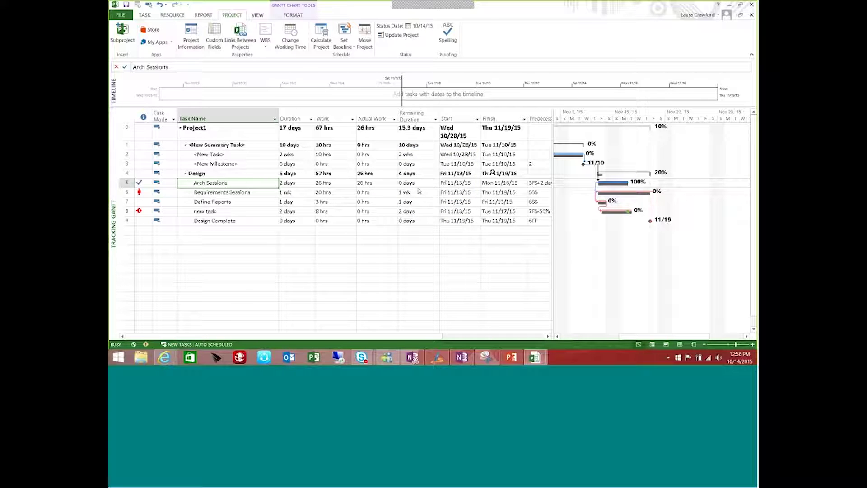
Widen the chart area and format the Status Date gridline as a solid red line.
{"action": "left_click_drag", "start_coordinate": [552, 144], "coordinate": [432, 147]}
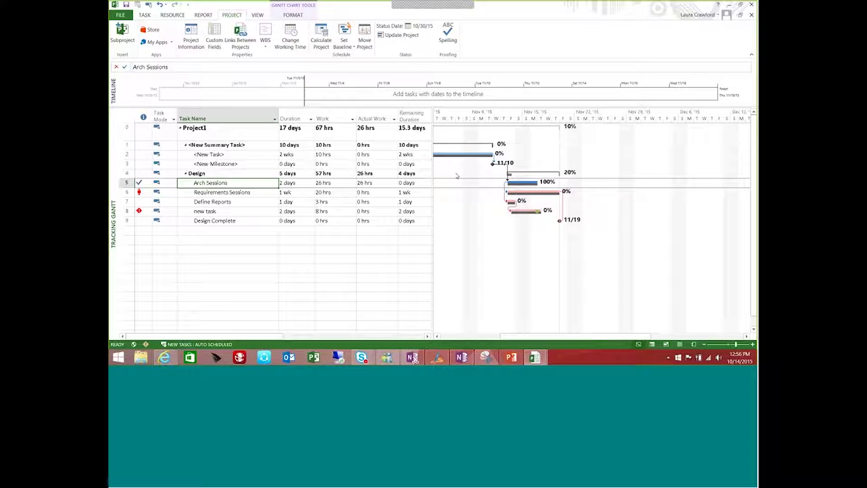
{"action": "left_click", "coordinate": [437, 336]}
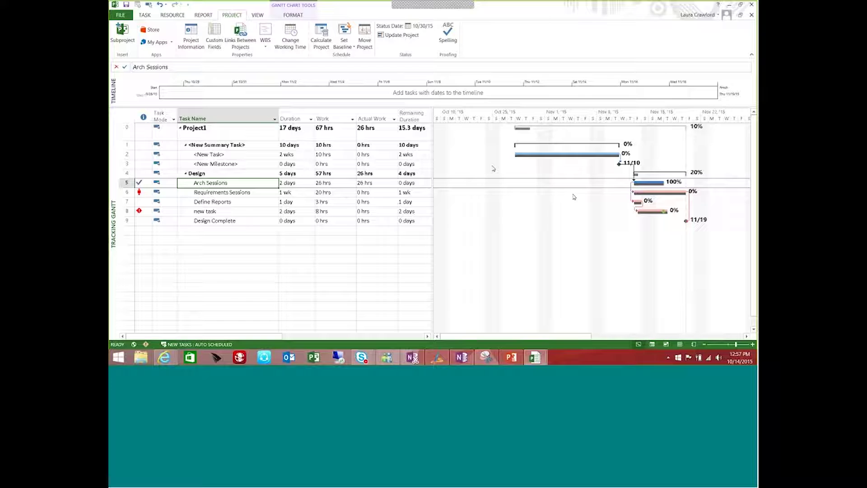
{"action": "right_click", "coordinate": [517, 170]}
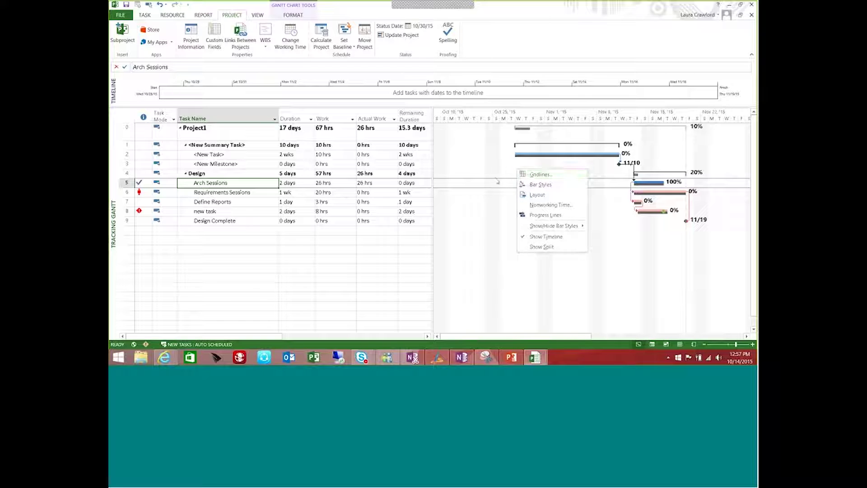
{"action": "left_click", "coordinate": [537, 175]}
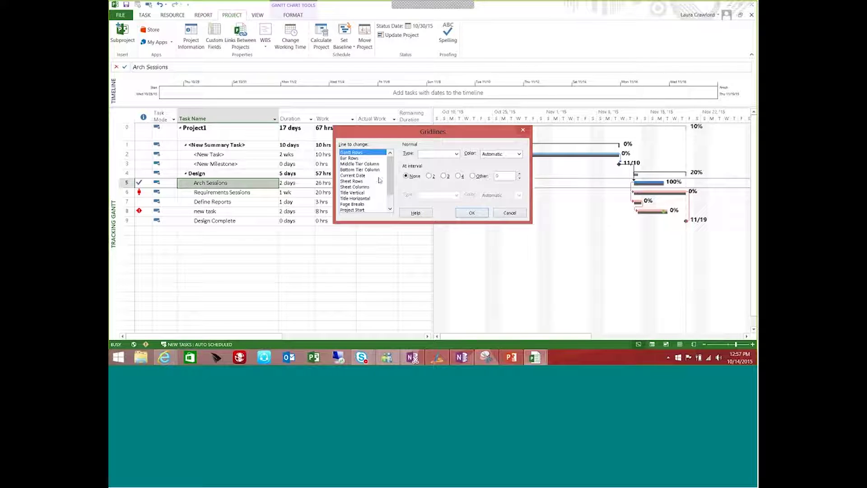
{"action": "left_click", "coordinate": [390, 208]}
{"action": "left_click", "coordinate": [390, 209]}
{"action": "left_click", "coordinate": [391, 208]}
{"action": "left_click", "coordinate": [355, 204]}
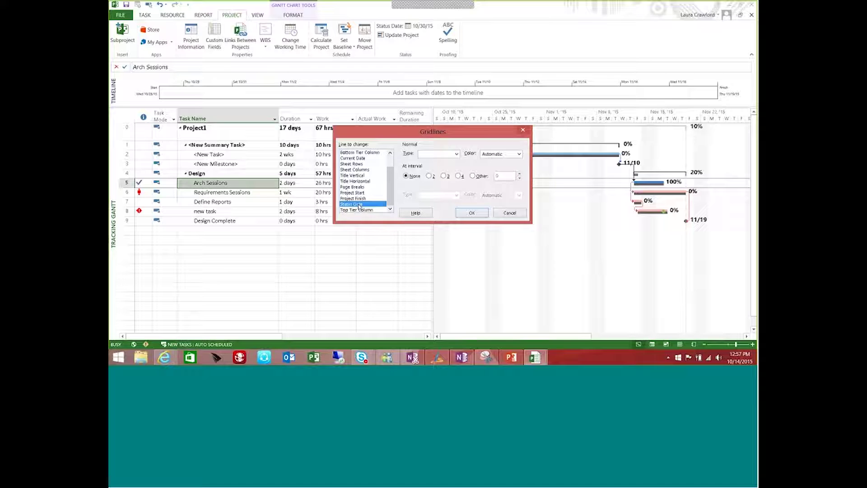
{"action": "left_click", "coordinate": [456, 153]}
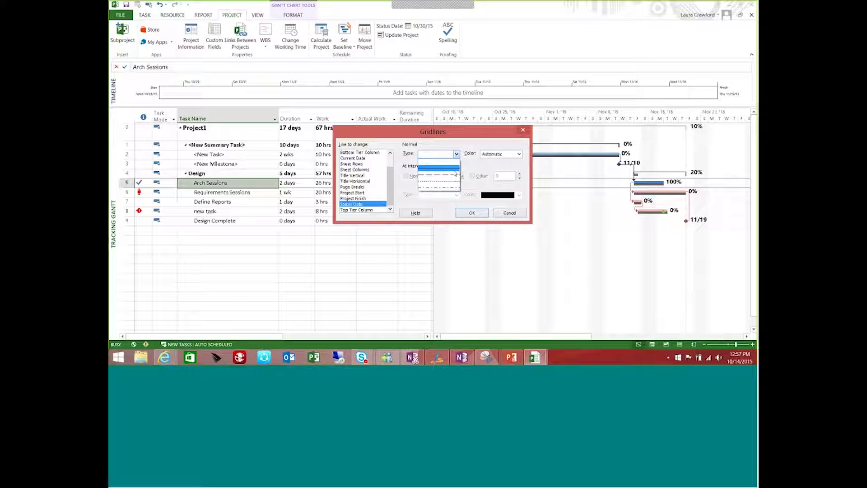
{"action": "left_click", "coordinate": [450, 171]}
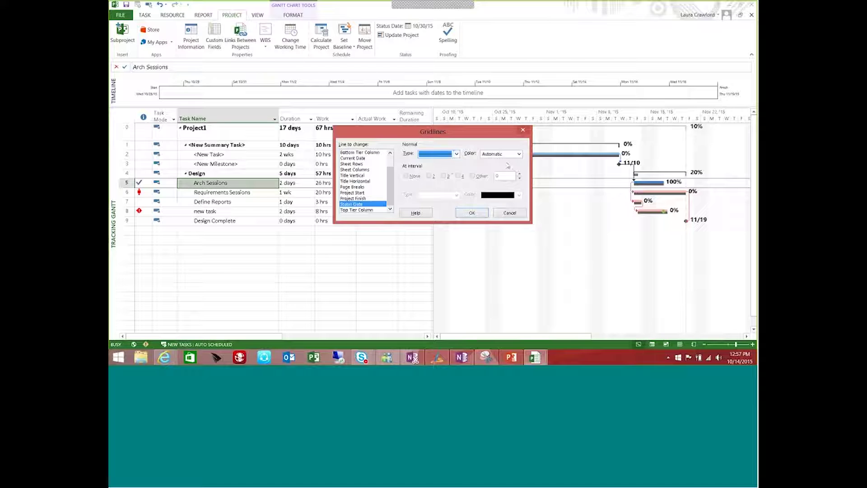
{"action": "left_click", "coordinate": [519, 154]}
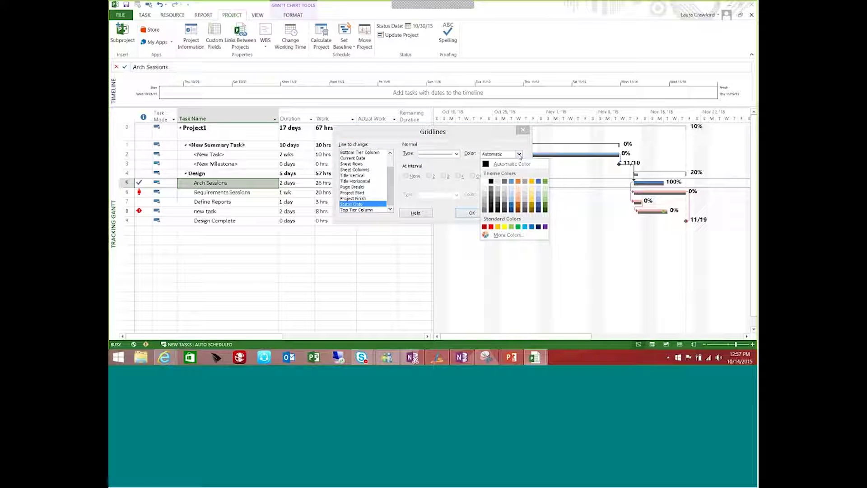
{"action": "left_click", "coordinate": [491, 227]}
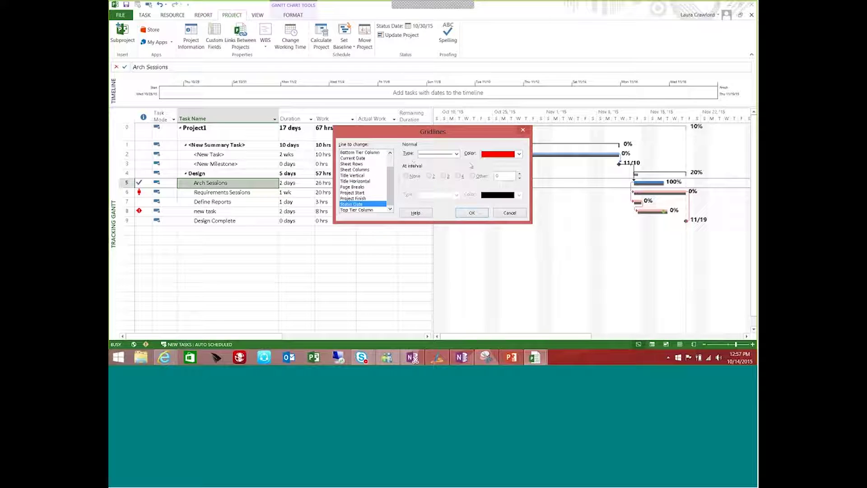
{"action": "left_click", "coordinate": [472, 212]}
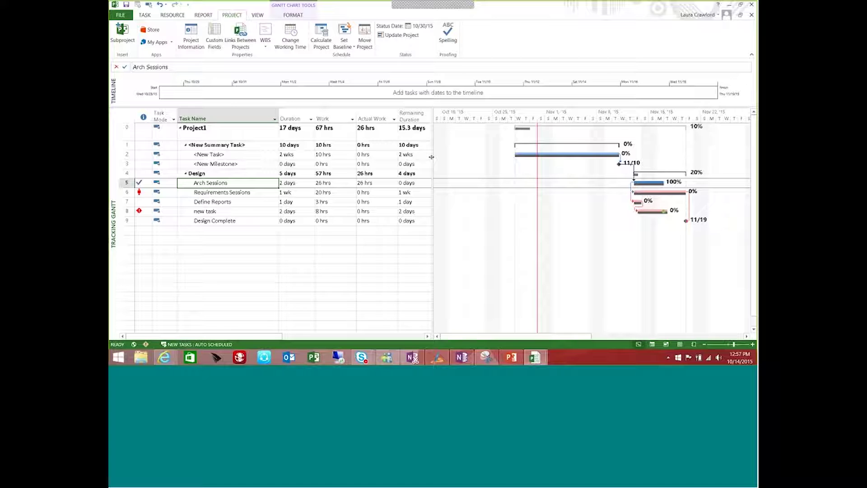
Reschedule the uncompleted work of the entire project to start after Fri 10/30/15.
{"action": "left_click", "coordinate": [398, 35]}
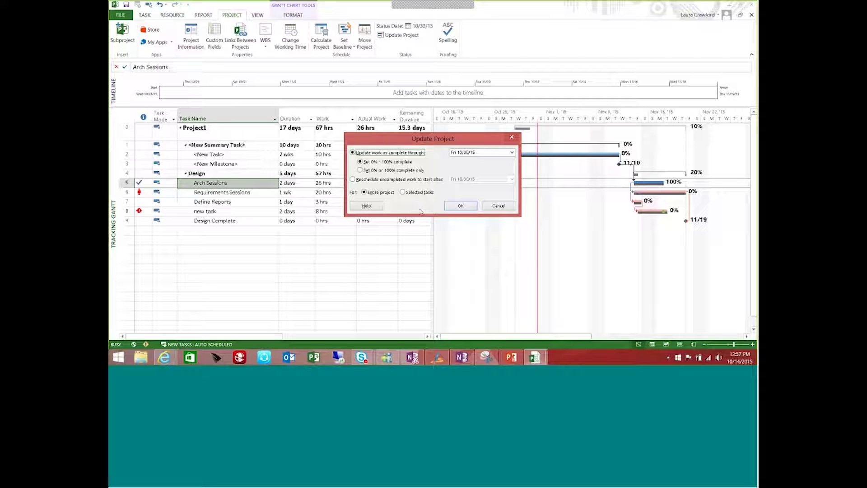
{"action": "left_click", "coordinate": [352, 180]}
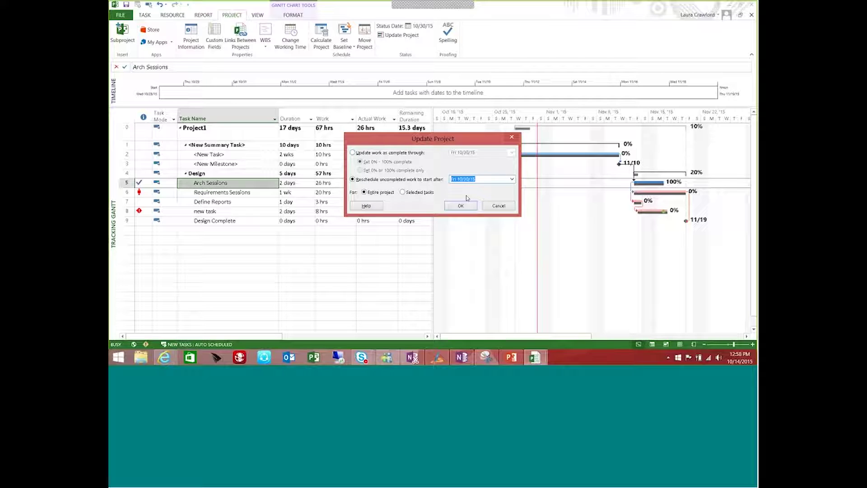
{"action": "left_click", "coordinate": [461, 206]}
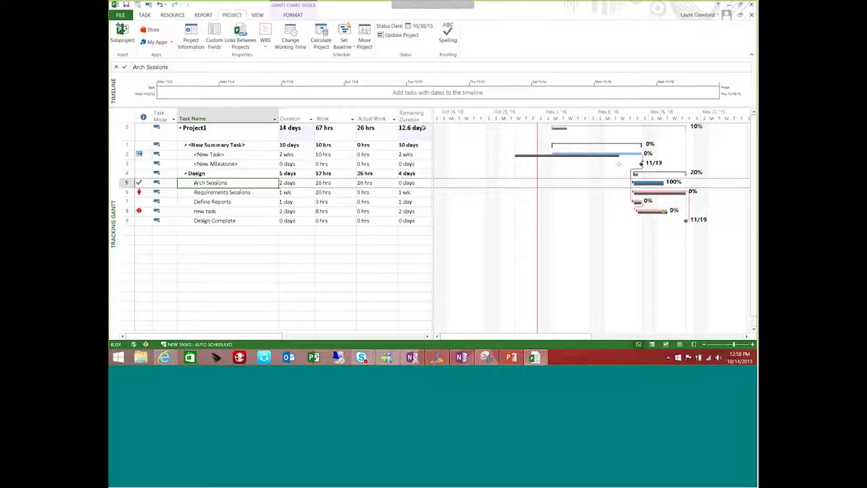
Widen the task table to show the Start and Finish columns, and review the Update Project options without applying them.
{"action": "left_click_drag", "start_coordinate": [431, 134], "coordinate": [497, 135]}
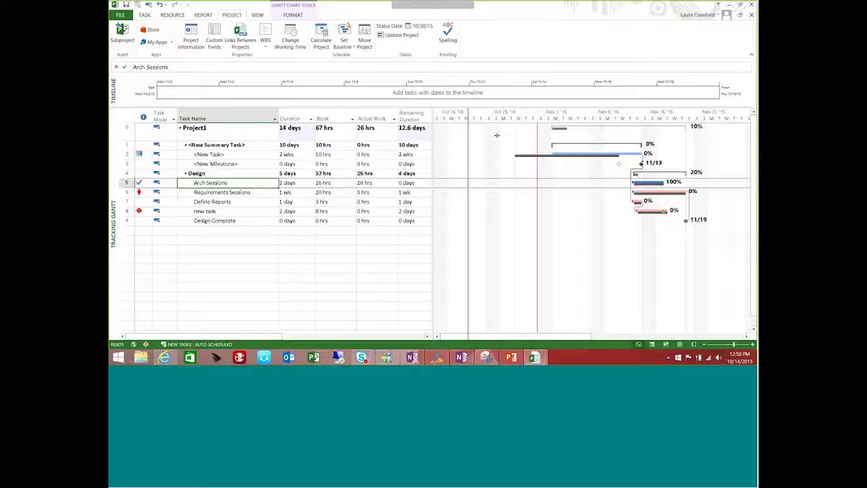
{"action": "left_click_drag", "start_coordinate": [496, 135], "coordinate": [547, 136]}
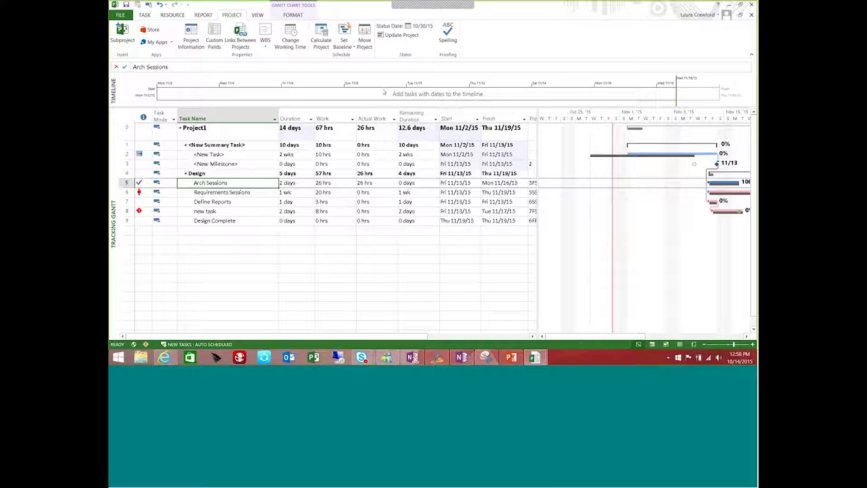
{"action": "left_click", "coordinate": [398, 35]}
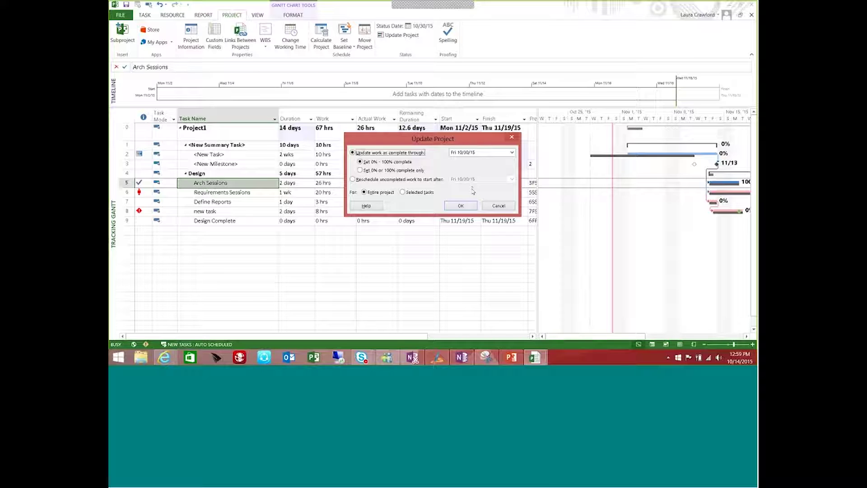
{"action": "left_click", "coordinate": [495, 206]}
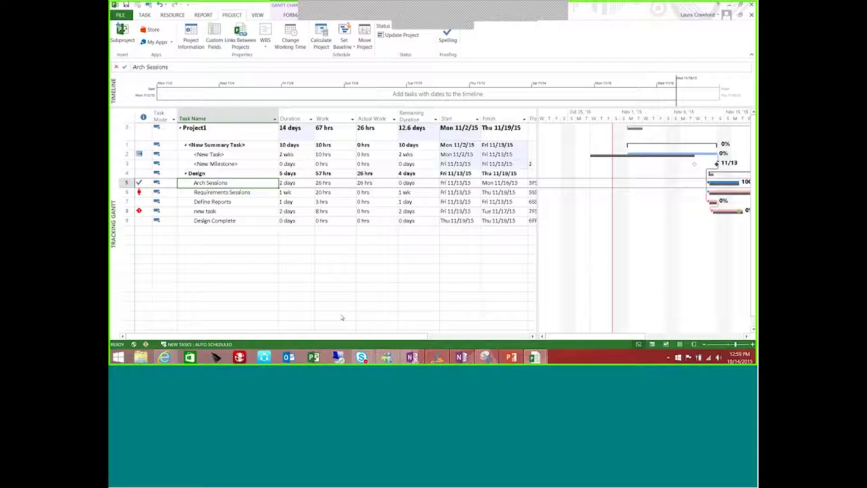
Switch to Internet Explorer to view the Fundamentals of Microsoft Project 2013 course page, and return to the project schedule.
{"action": "left_click", "coordinate": [164, 357]}
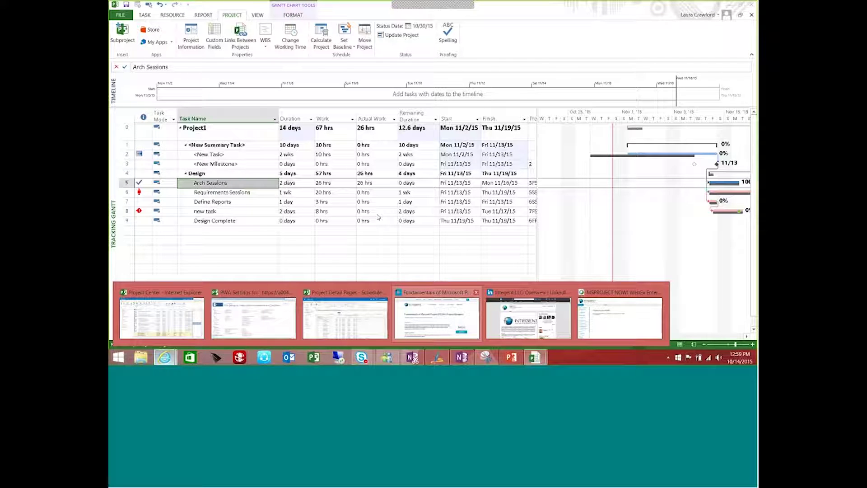
{"action": "left_click", "coordinate": [437, 318]}
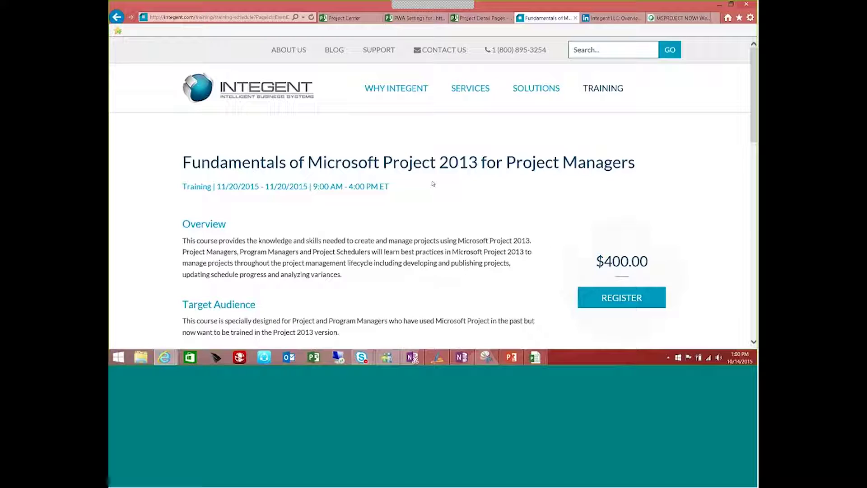
{"action": "mouse_move", "coordinate": [426, 100]}
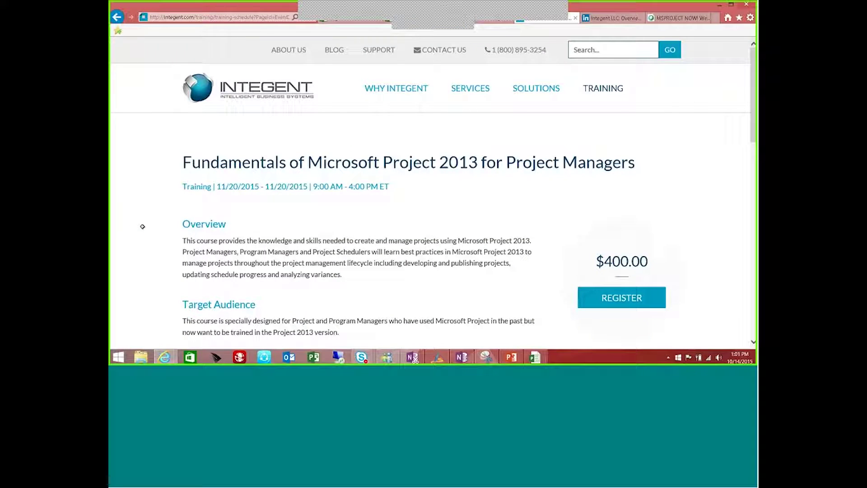
{"action": "key", "text": "alt+Tab"}
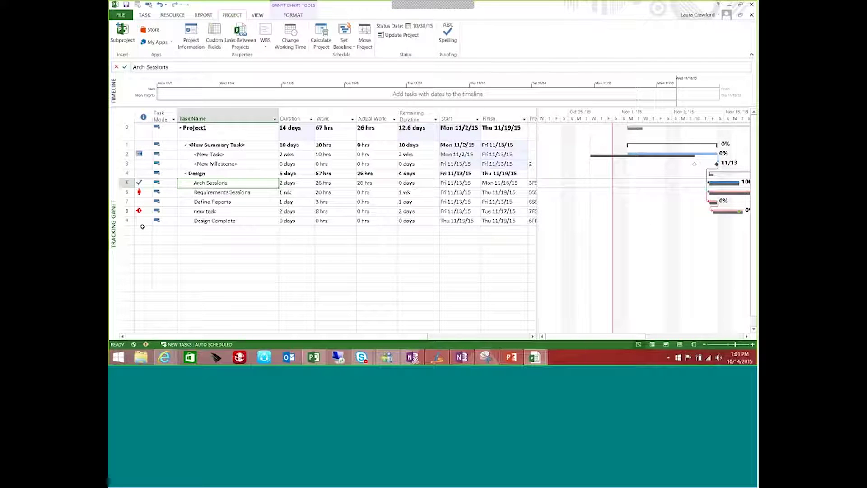
Look through the enterprise projects available to insert as a subproject below the last task, without inserting one.
{"action": "left_click", "coordinate": [142, 228]}
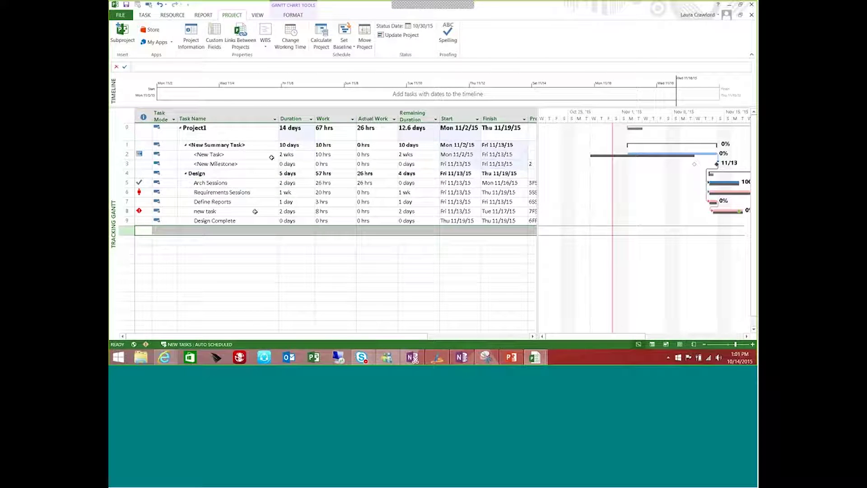
{"action": "left_click", "coordinate": [121, 33]}
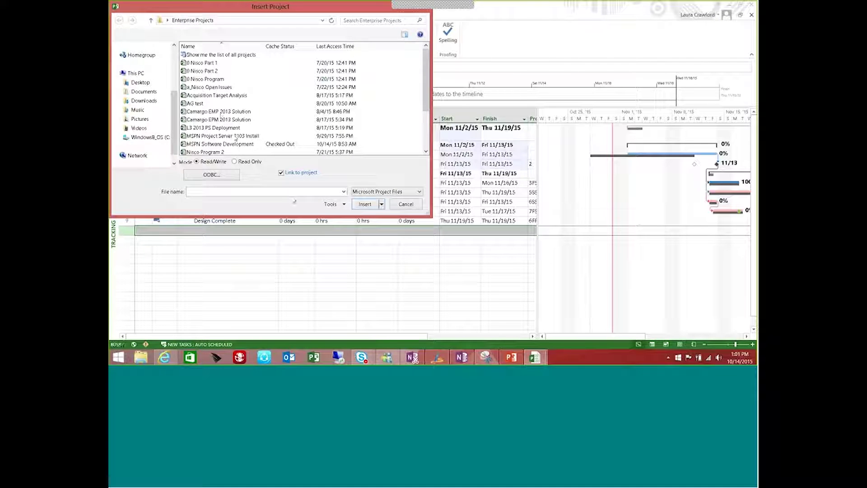
{"action": "left_click", "coordinate": [404, 207]}
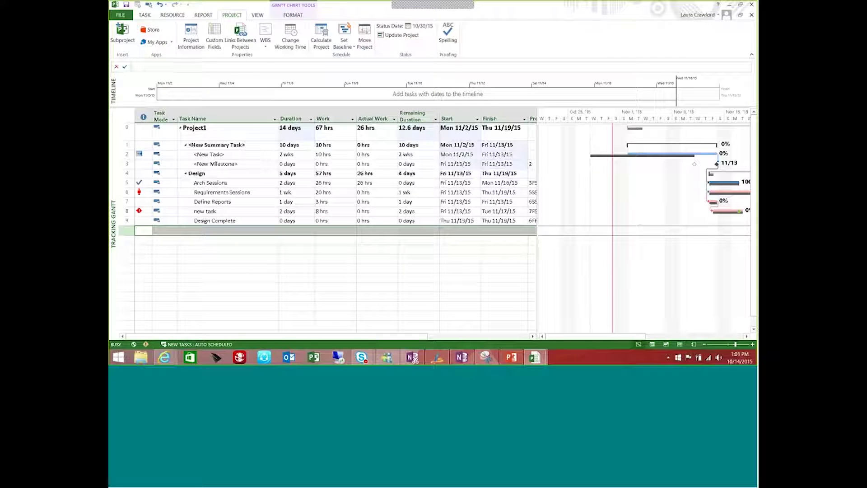
Show the Resource Usage view, widen the Resource Name column and examine the work assigned to each of the two named resources.
{"action": "left_click", "coordinate": [257, 15]}
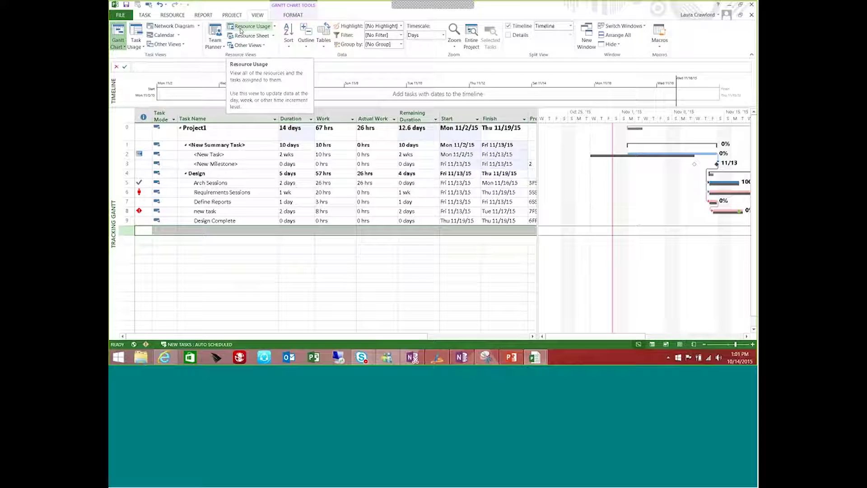
{"action": "left_click", "coordinate": [240, 31]}
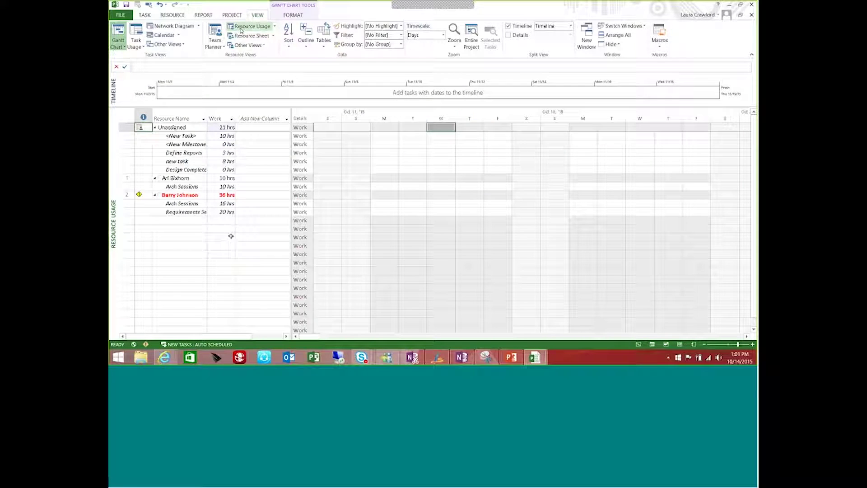
{"action": "left_click_drag", "start_coordinate": [207, 116], "coordinate": [253, 114]}
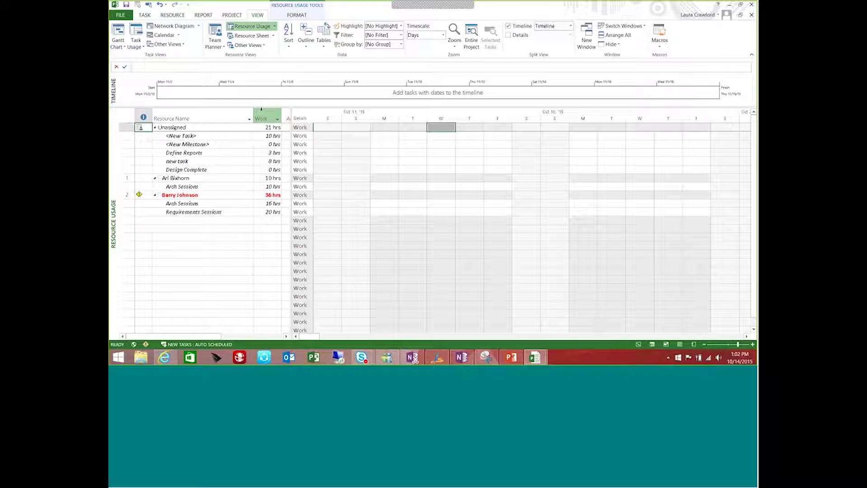
{"action": "left_click", "coordinate": [242, 31]}
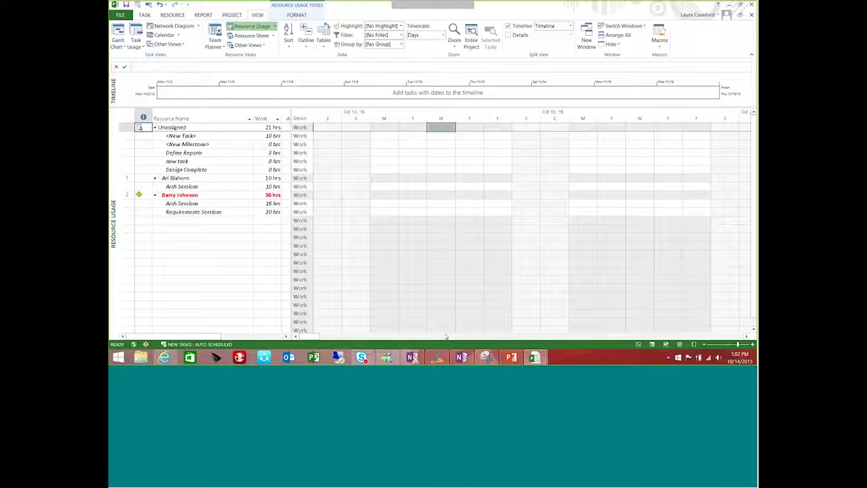
{"action": "left_click", "coordinate": [167, 194]}
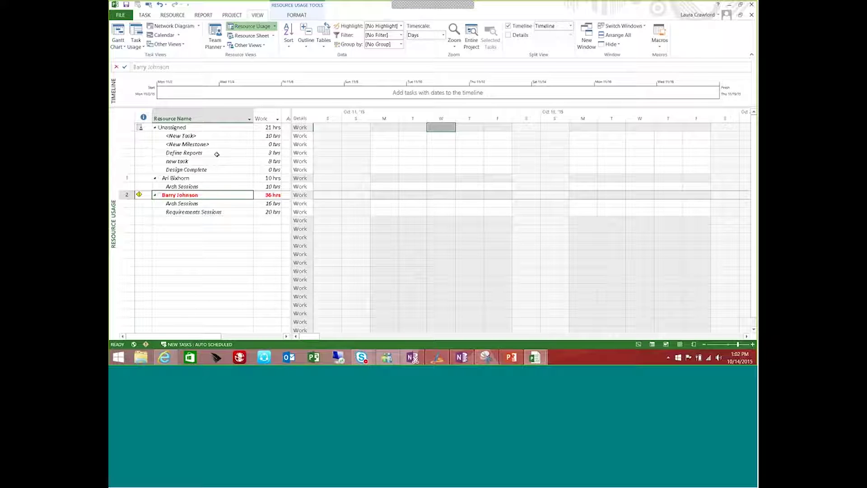
{"action": "left_click", "coordinate": [220, 178]}
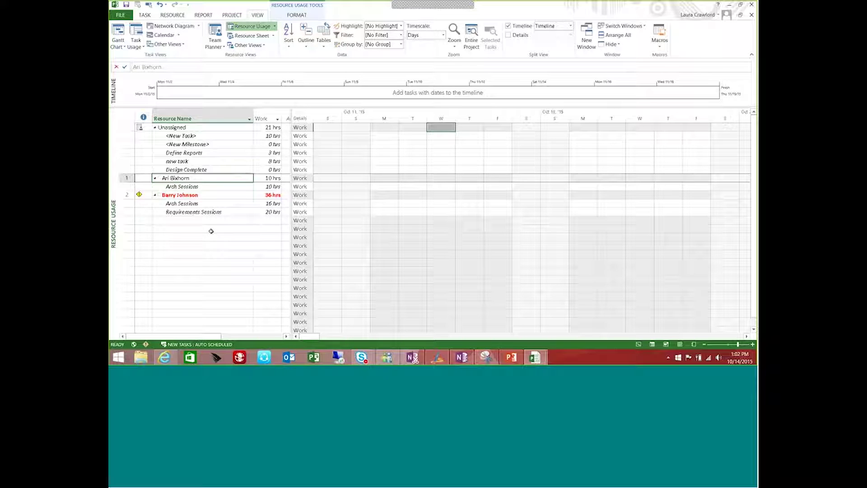
{"action": "left_click", "coordinate": [212, 195]}
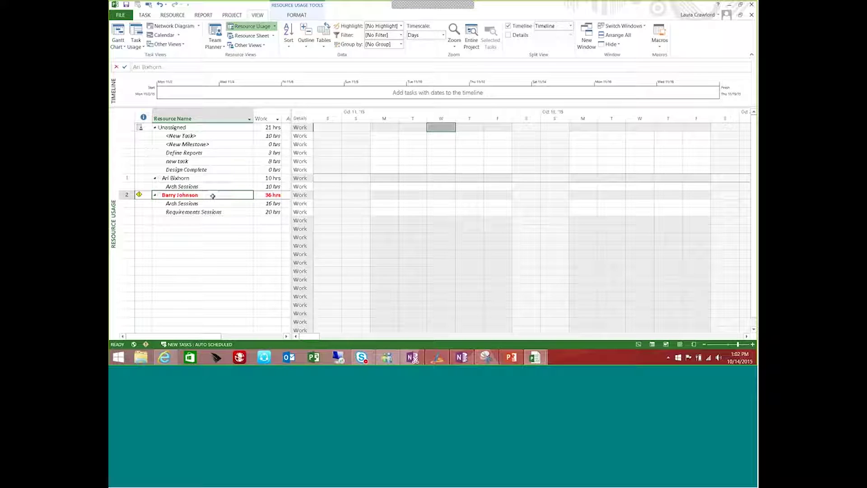